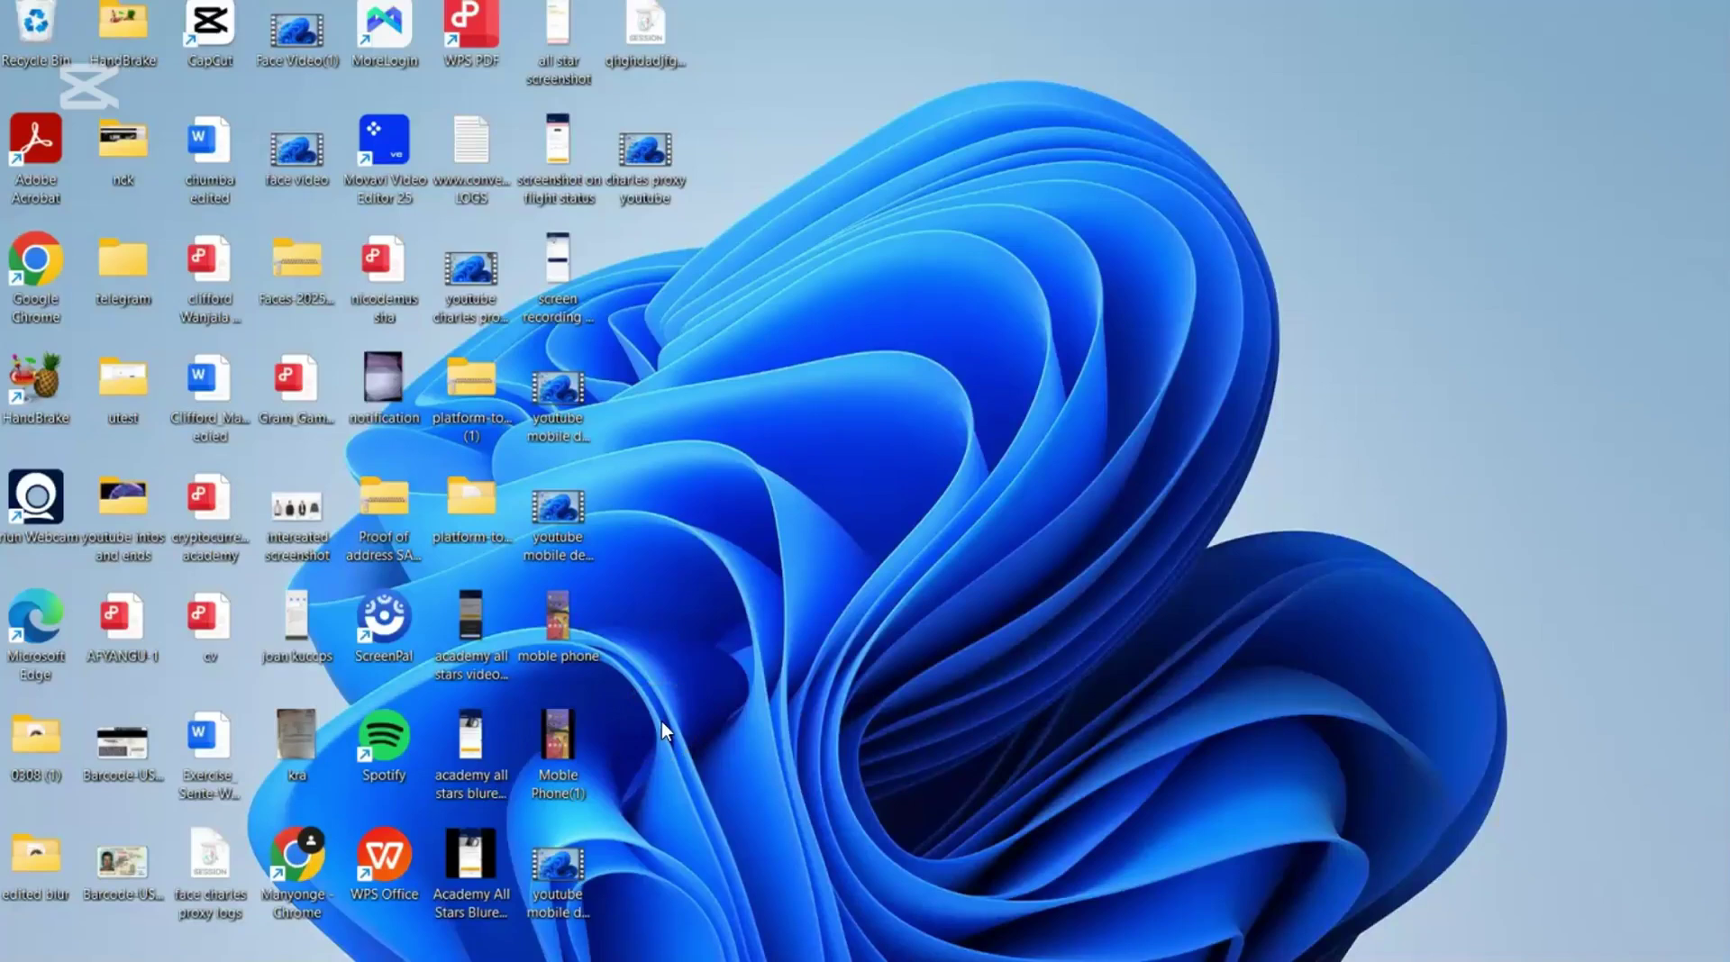
# Bring the uTest window to the front and open the account menu under the user name.
pyautogui.moveTo(697, 947)
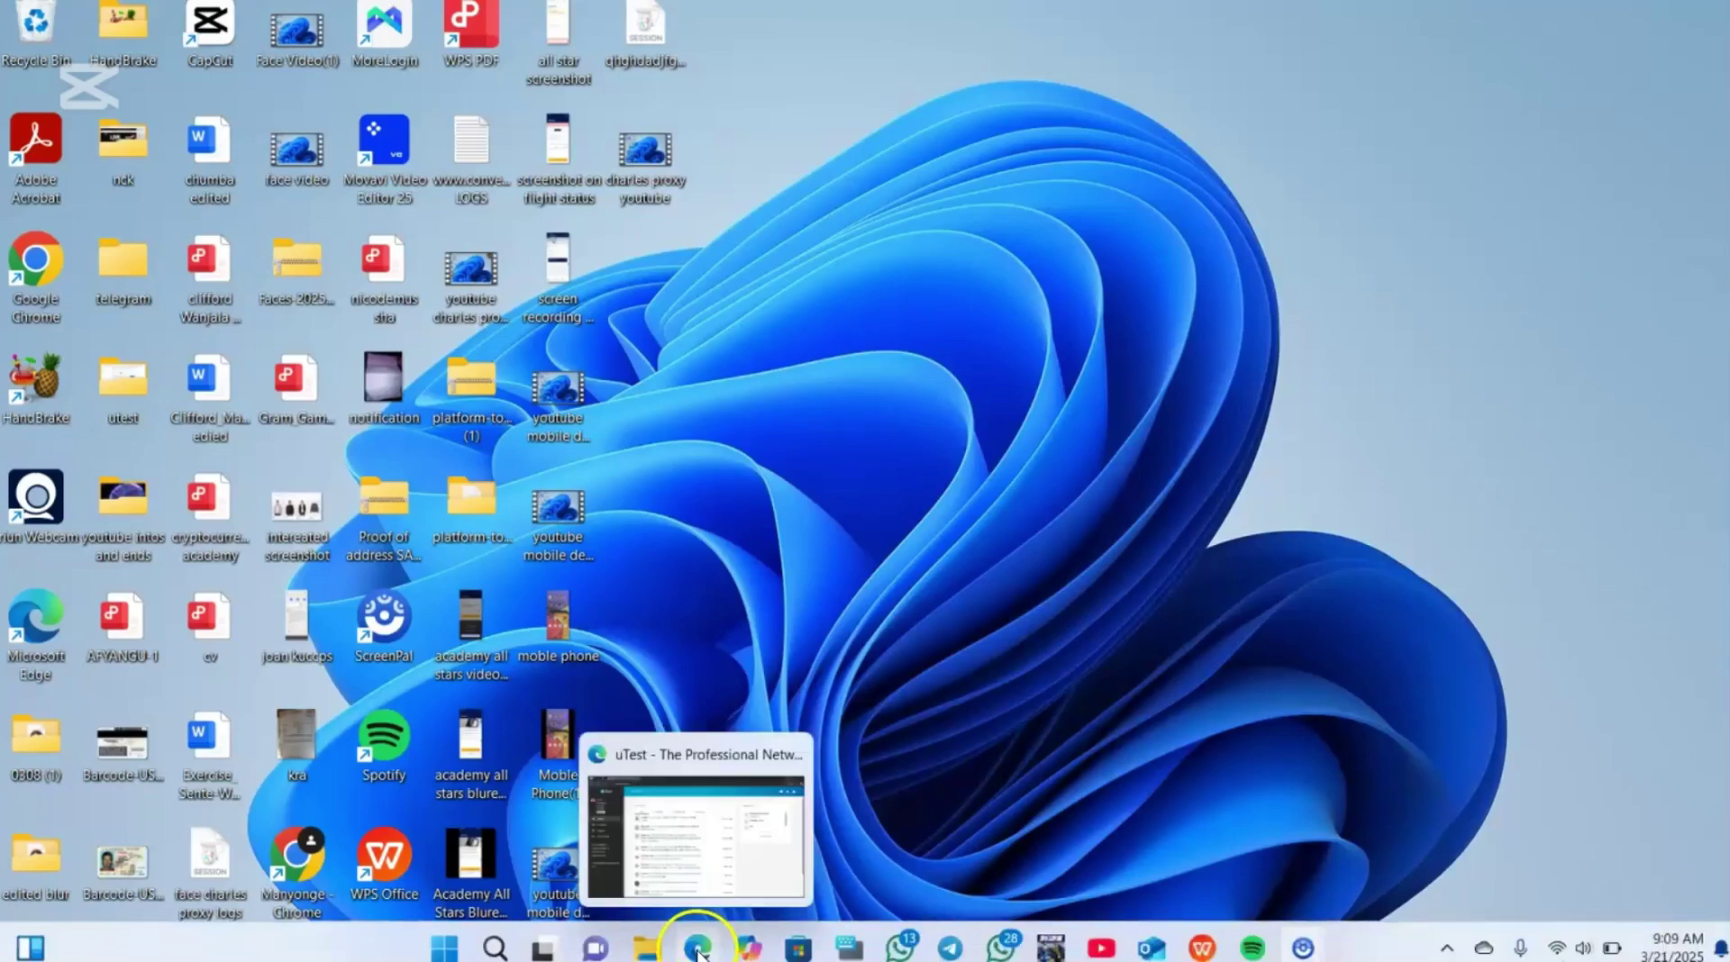
pyautogui.click(693, 890)
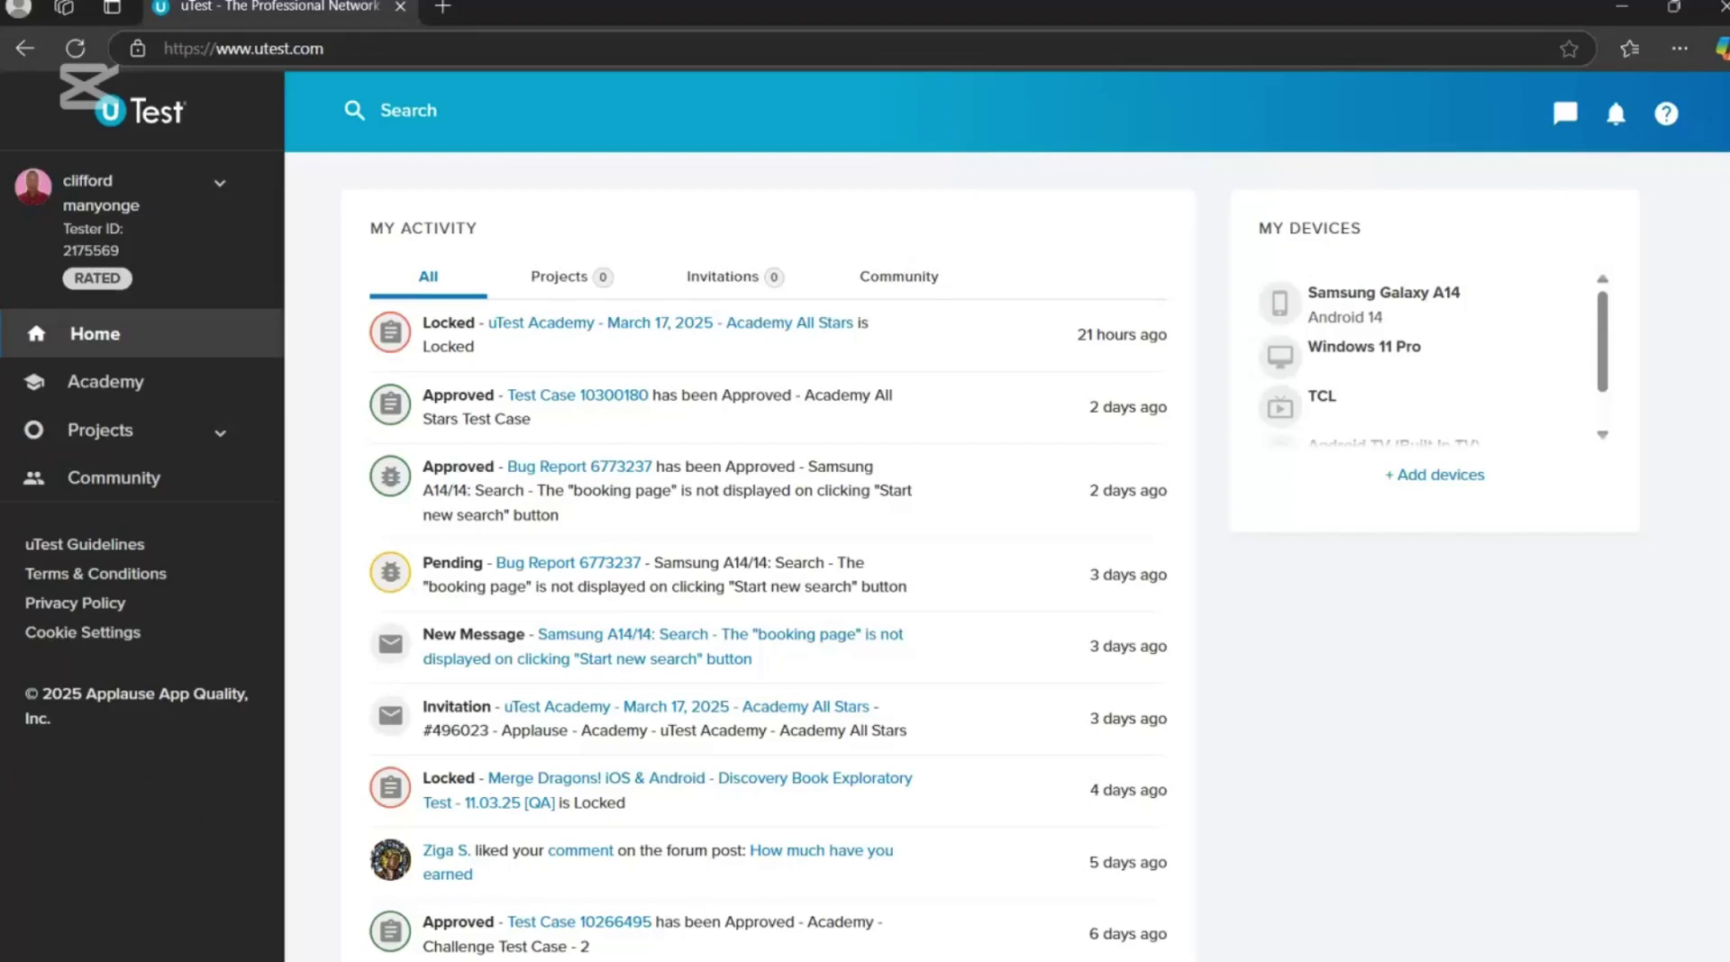
pyautogui.click(218, 200)
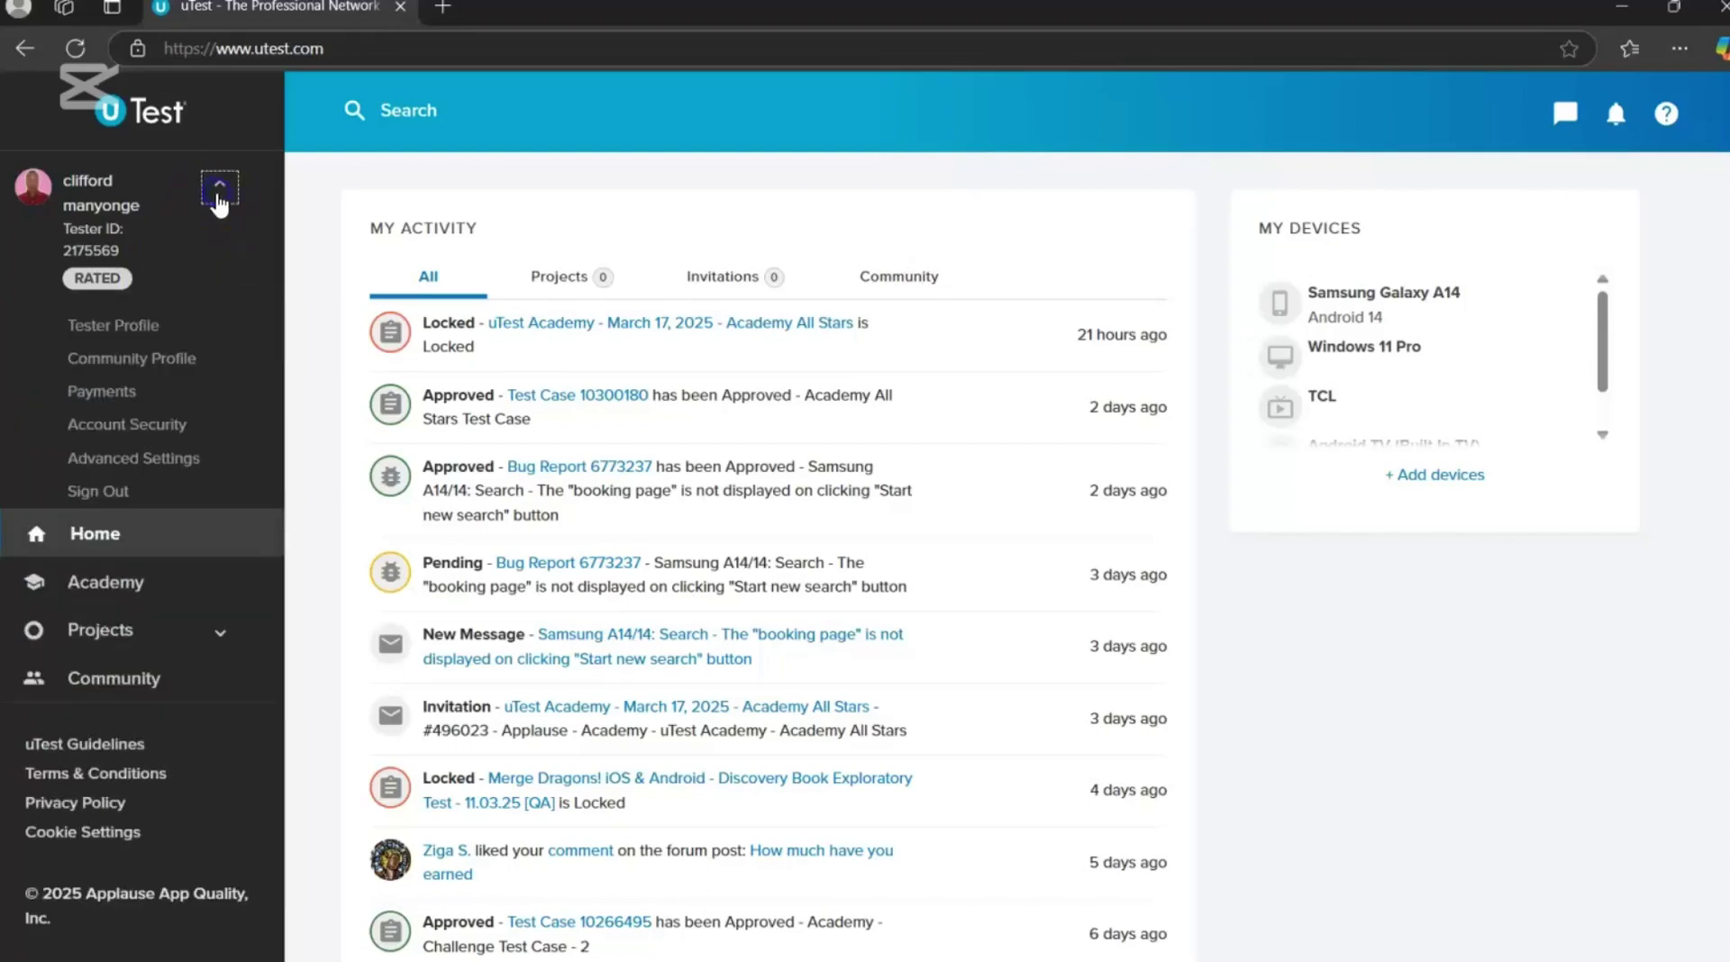
# Open the Tester Profile and switch to its Statistics tab.
pyautogui.click(150, 332)
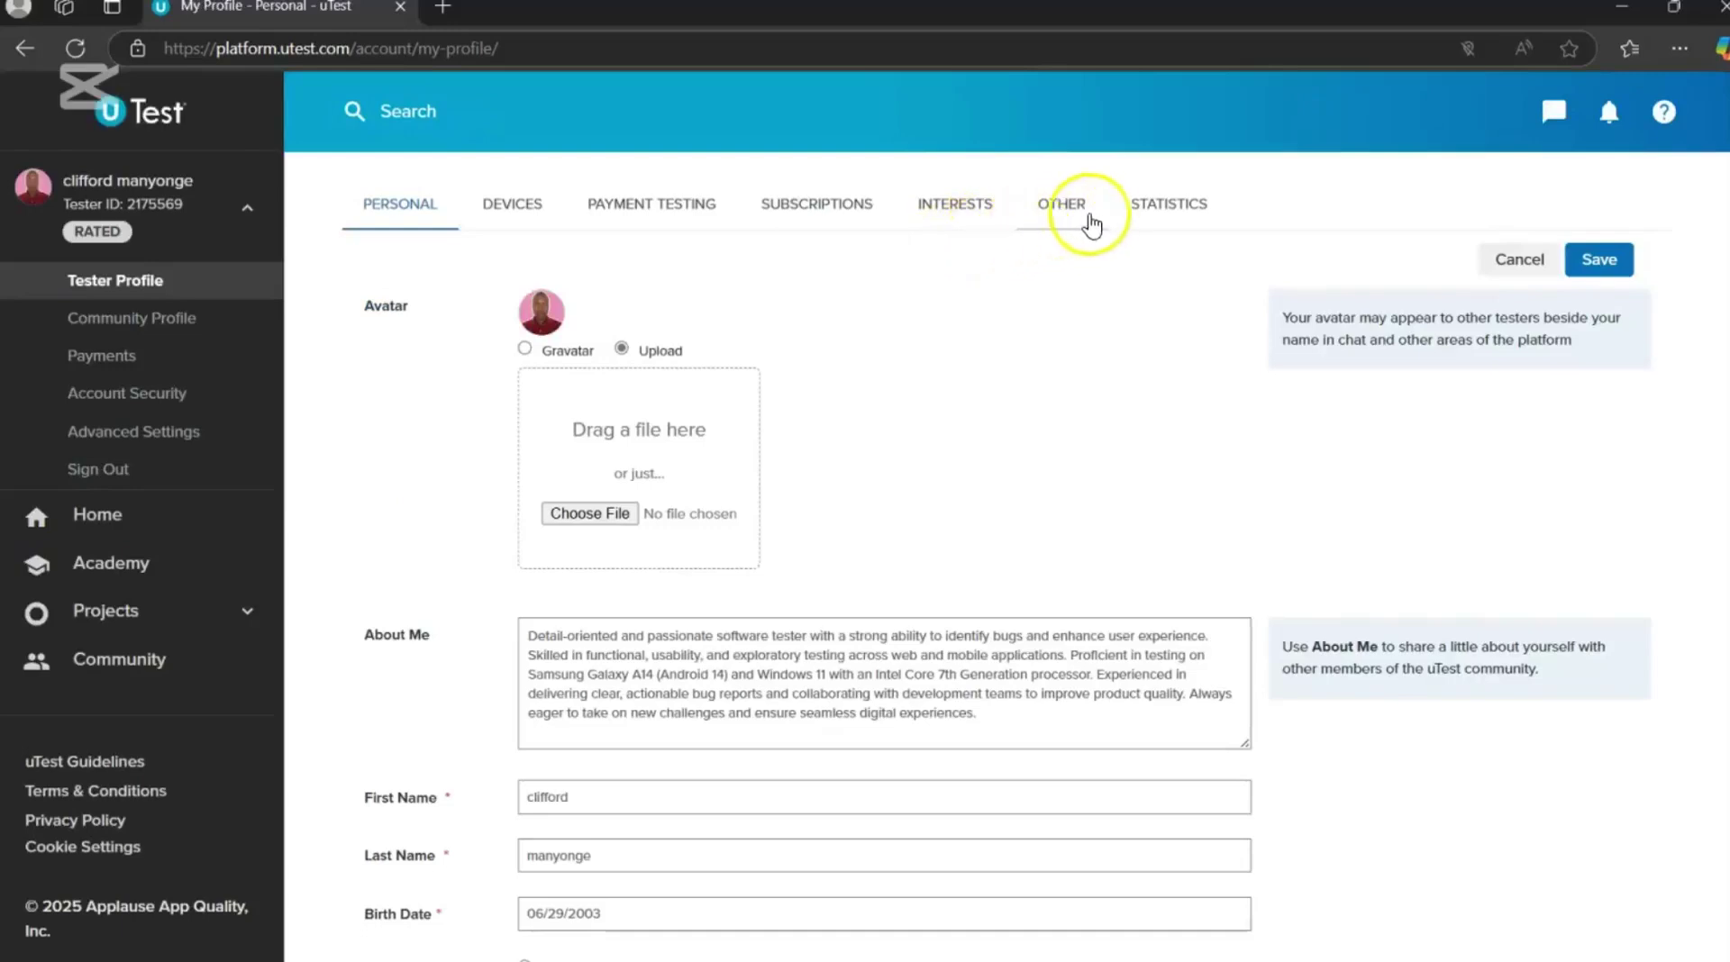
pyautogui.click(1168, 206)
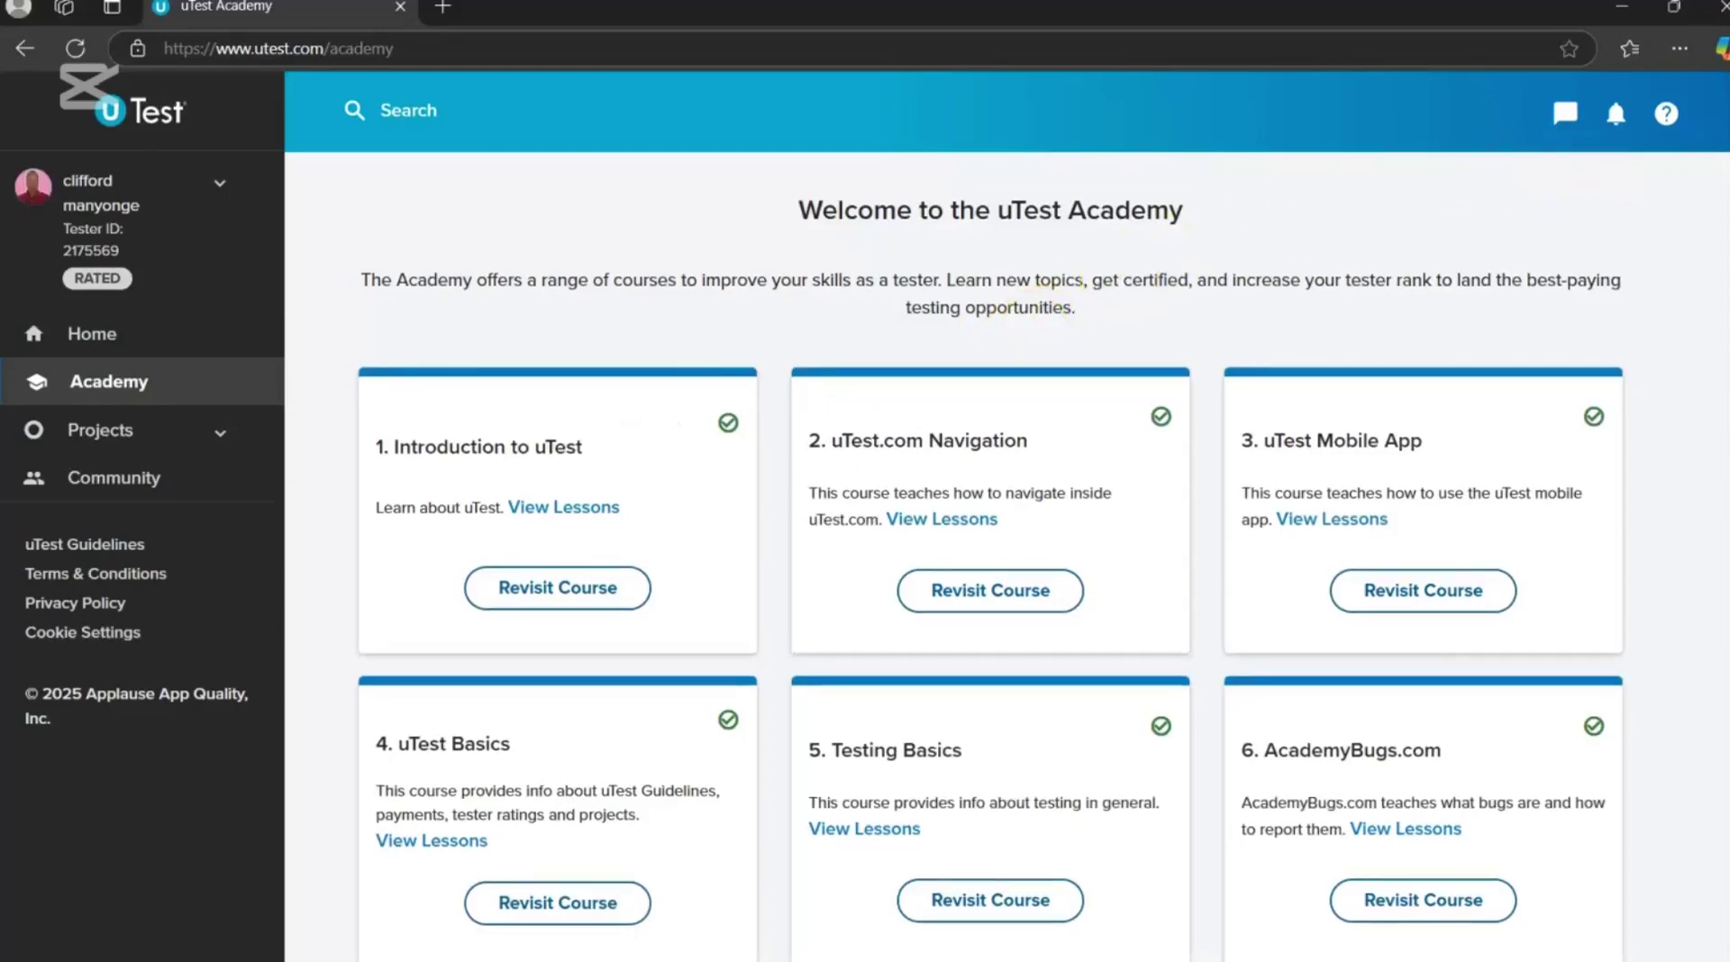
# Scroll through the completed Academy courses 1–6, then open notifications from the bell icon.
pyautogui.scroll(-2, 1610, 328)
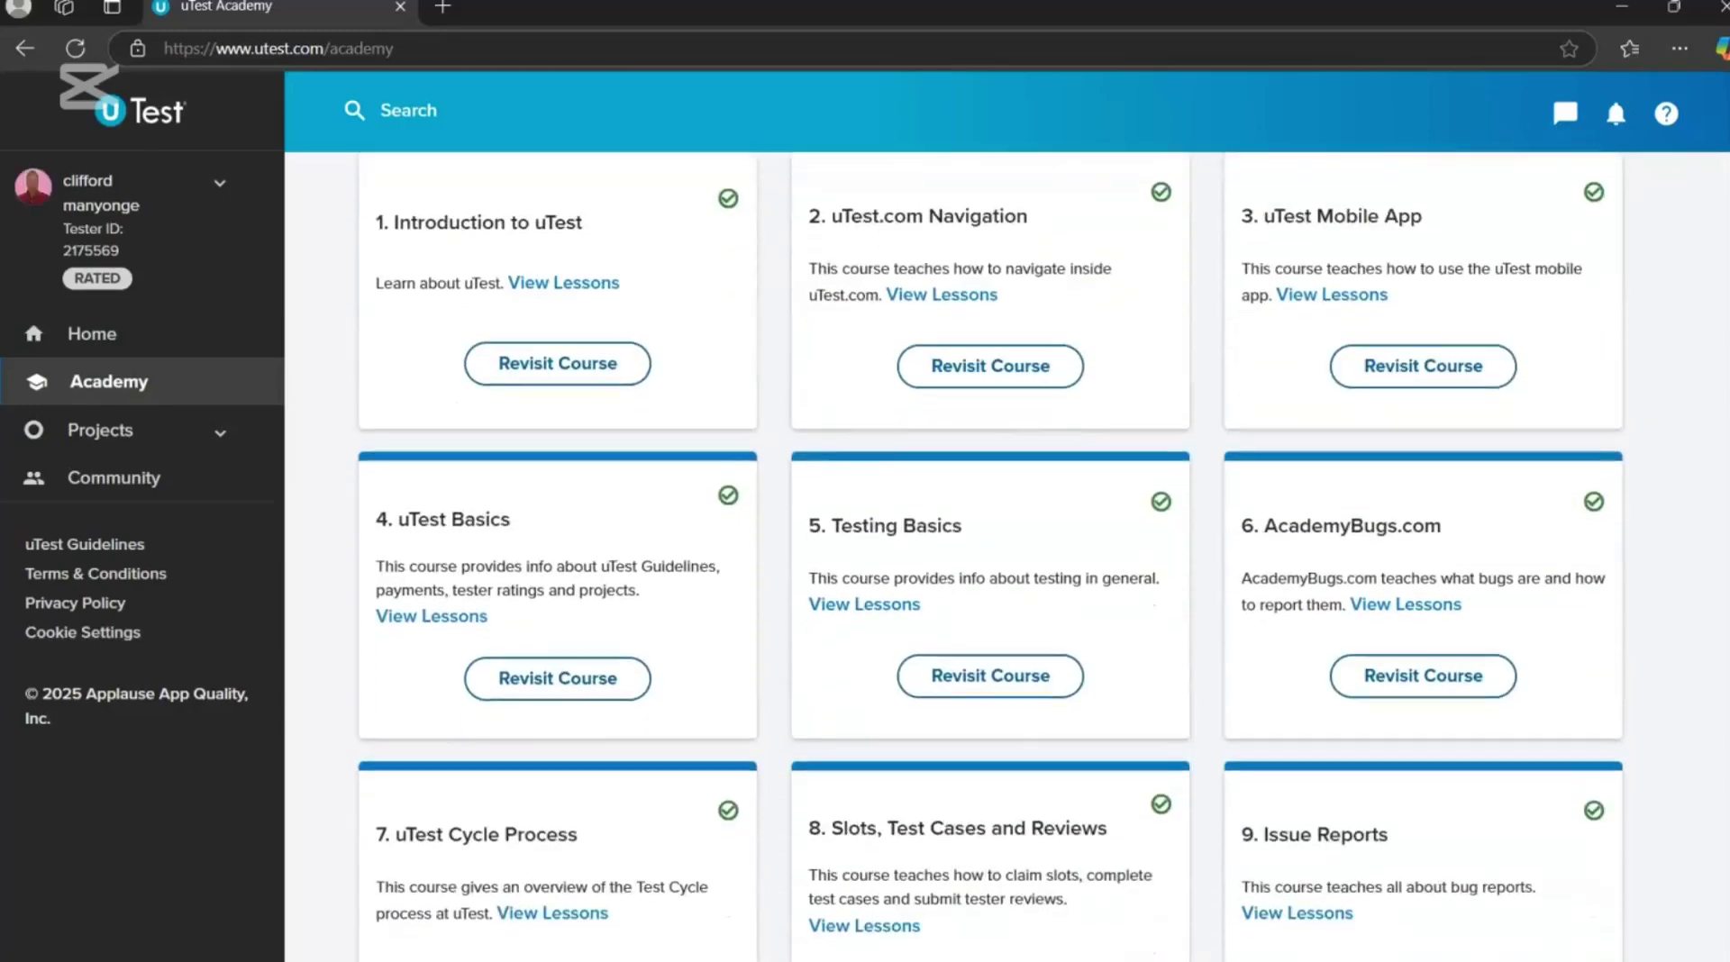
pyautogui.scroll(-9, 1646, 237)
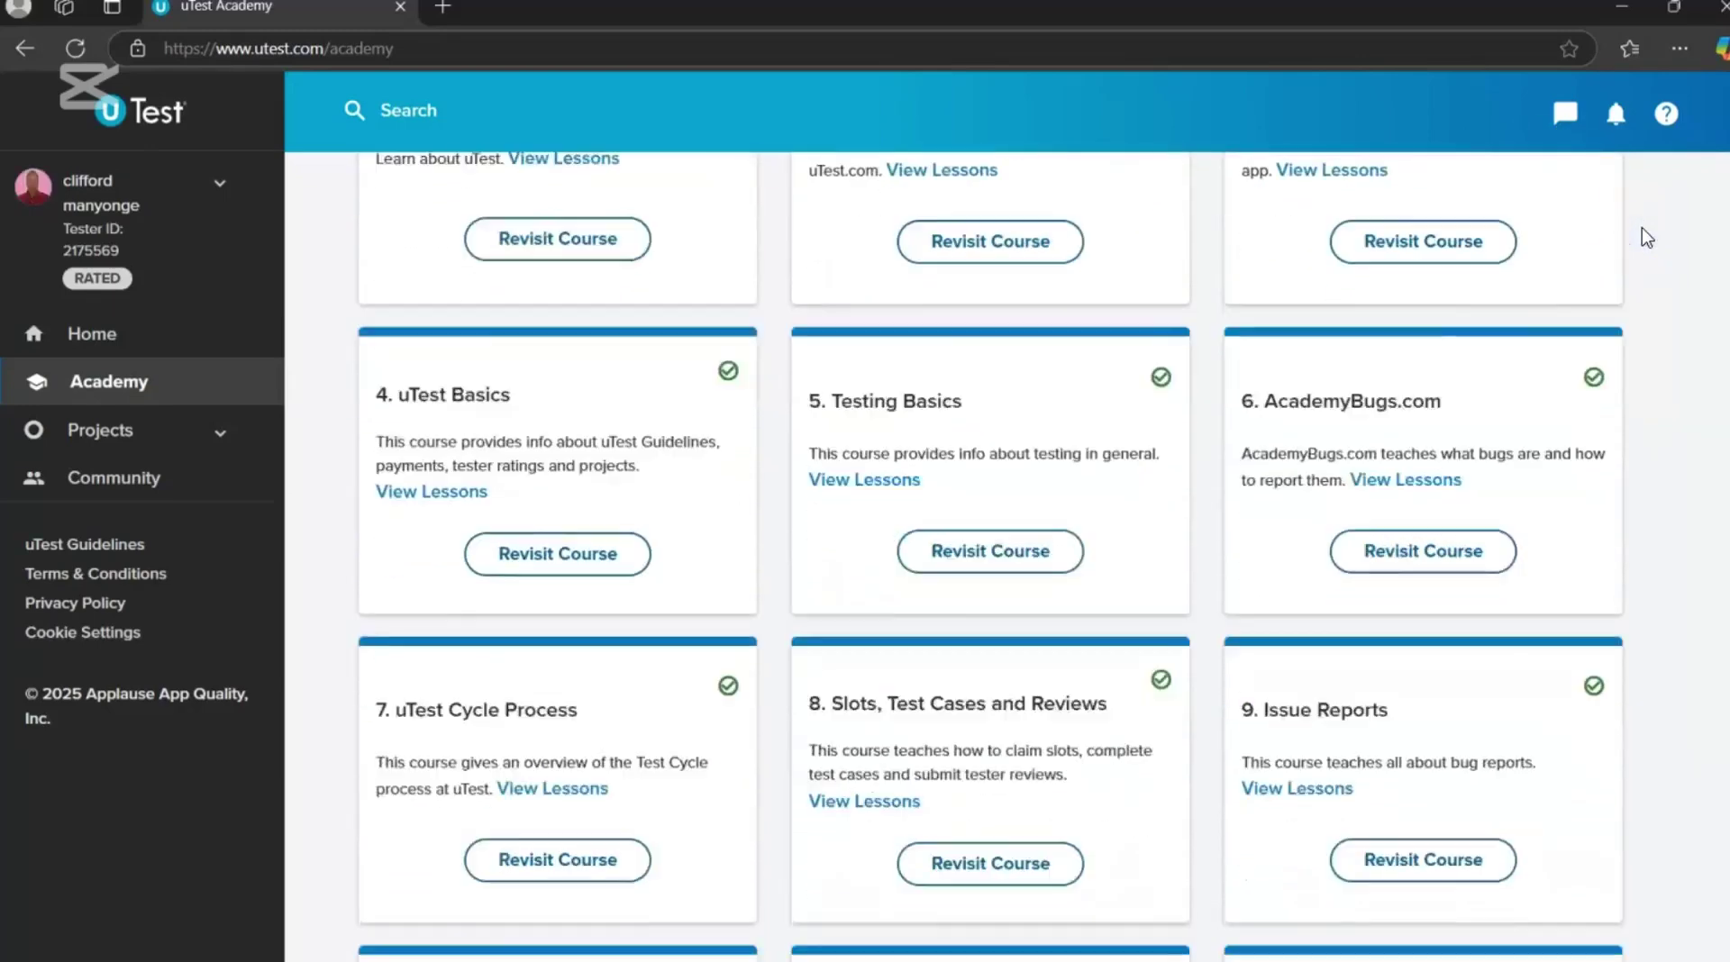
pyautogui.scroll(-9, 1646, 237)
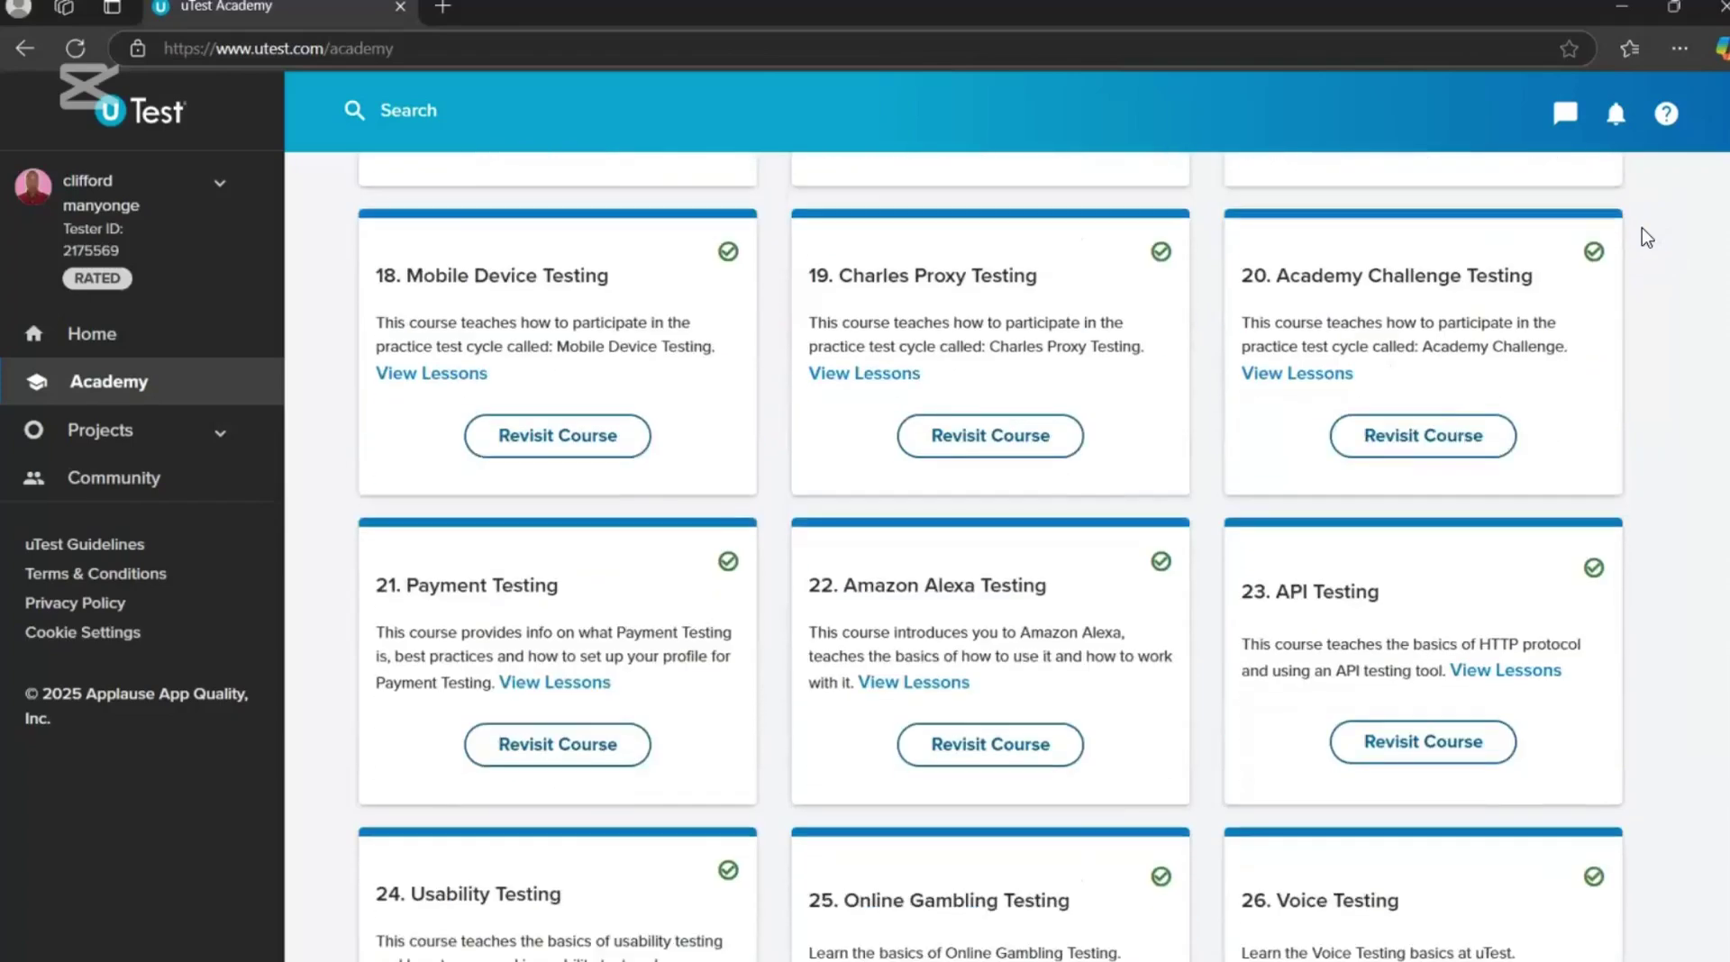
pyautogui.scroll(5, 1646, 237)
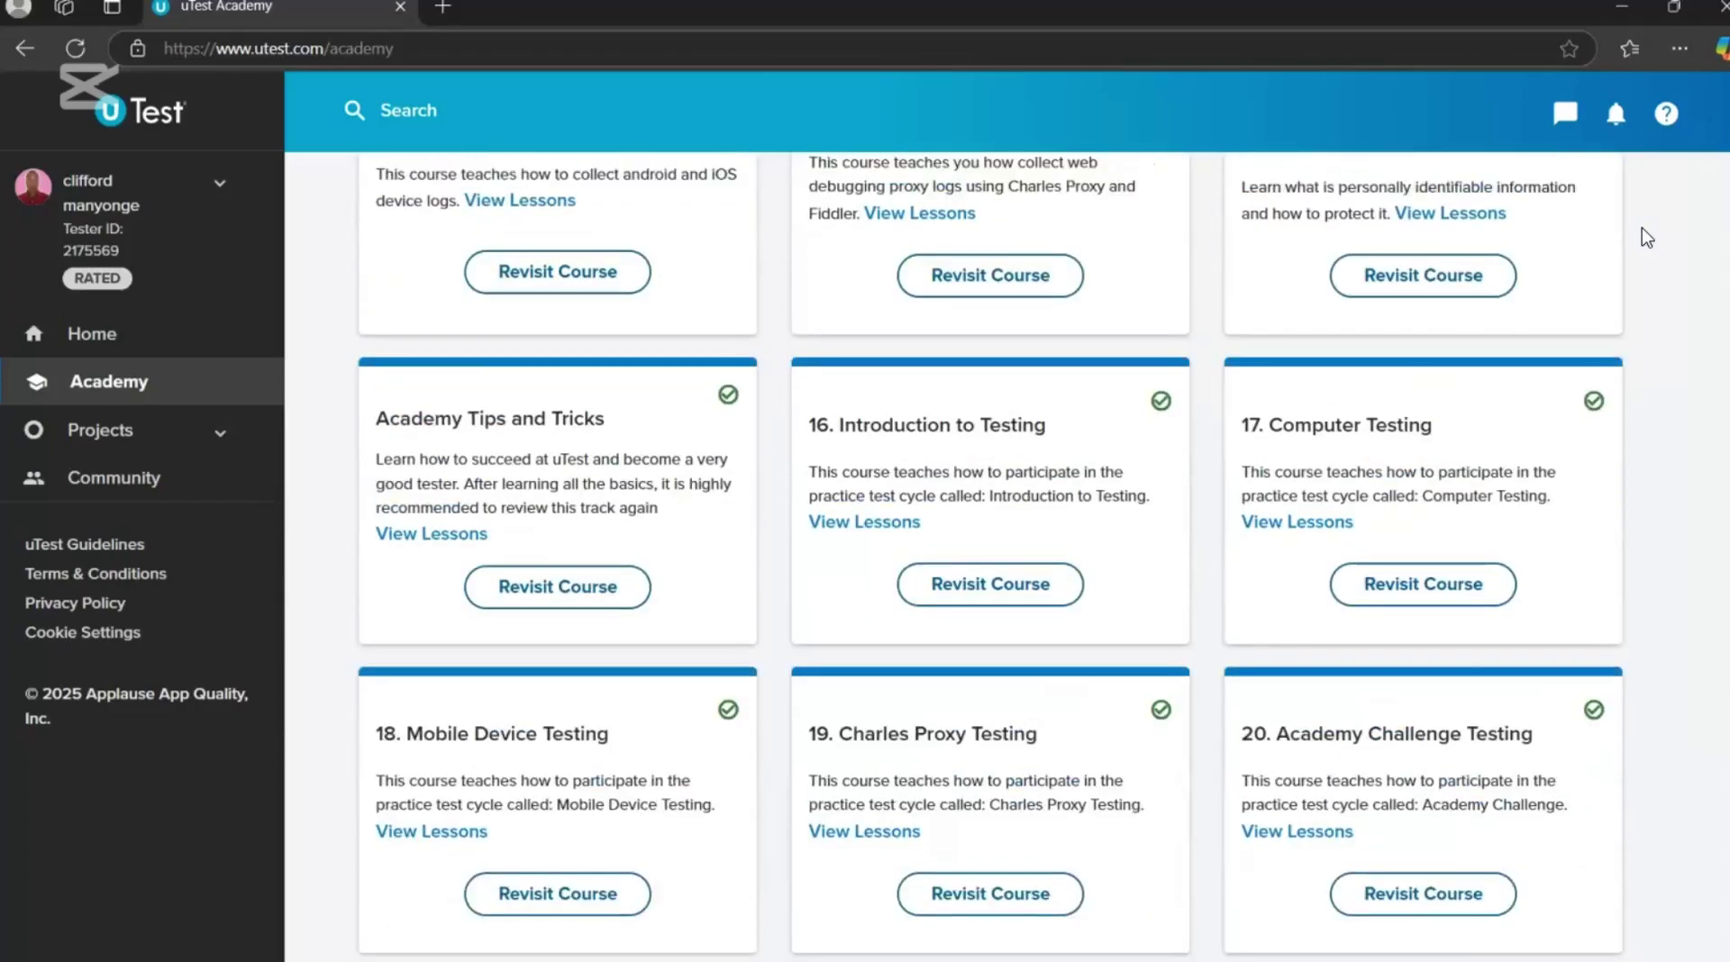
pyautogui.scroll(-4, 1646, 237)
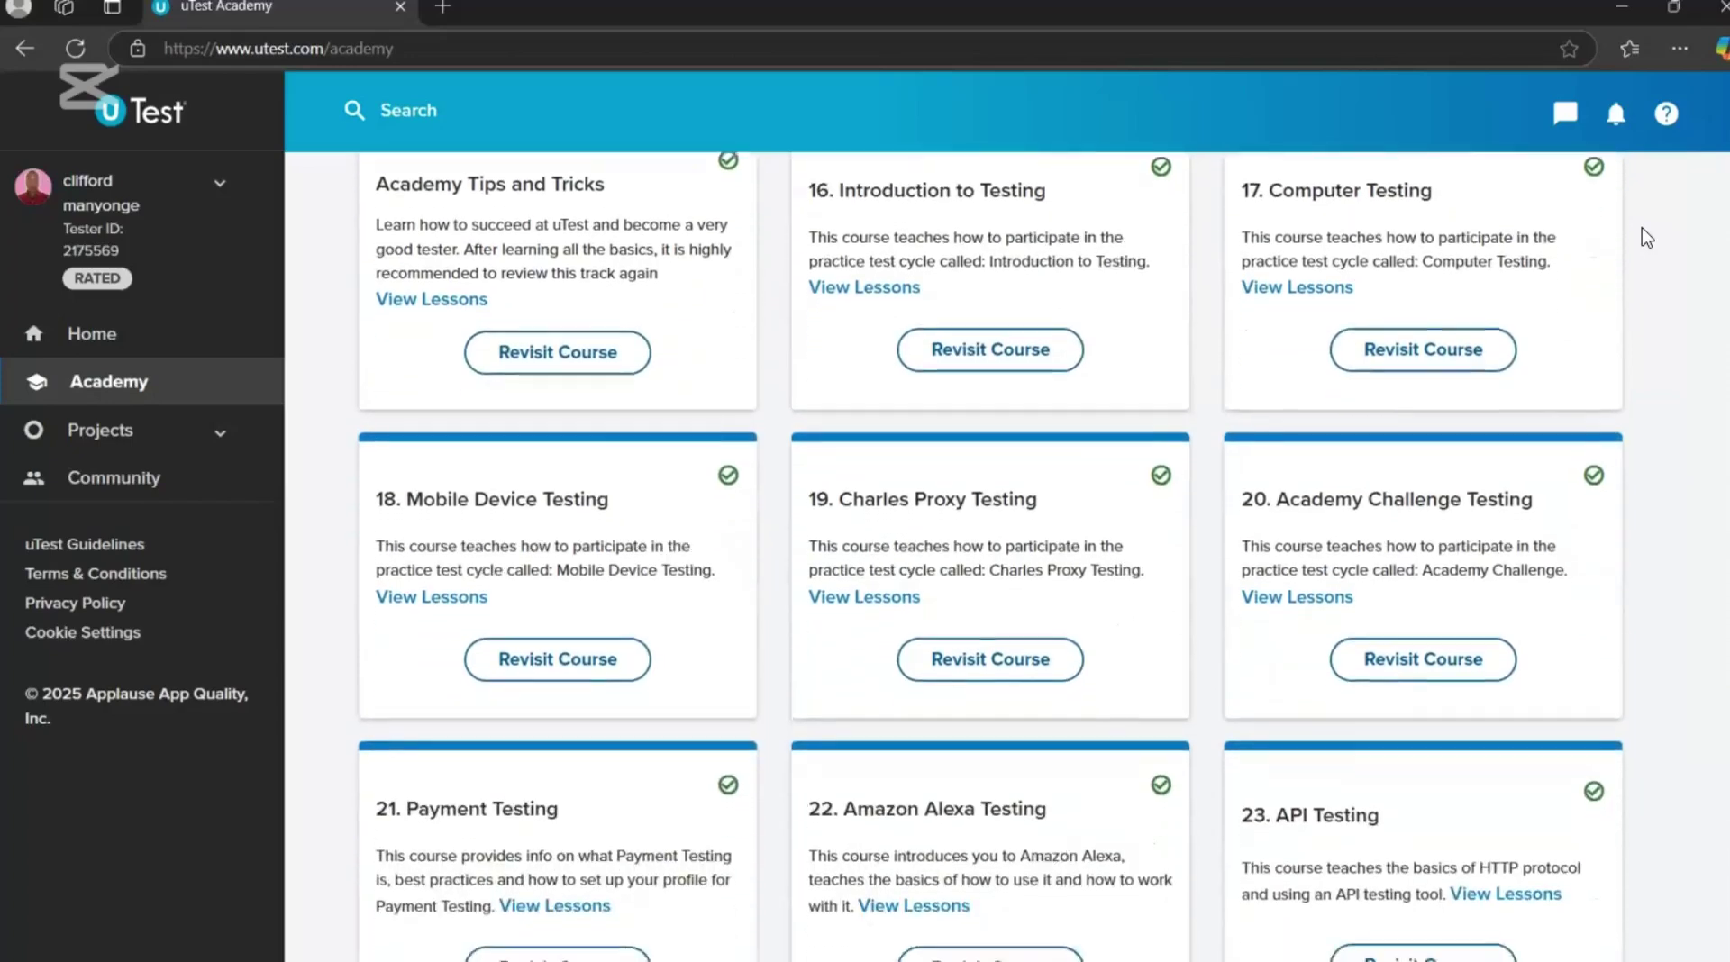
pyautogui.scroll(-1, 1646, 237)
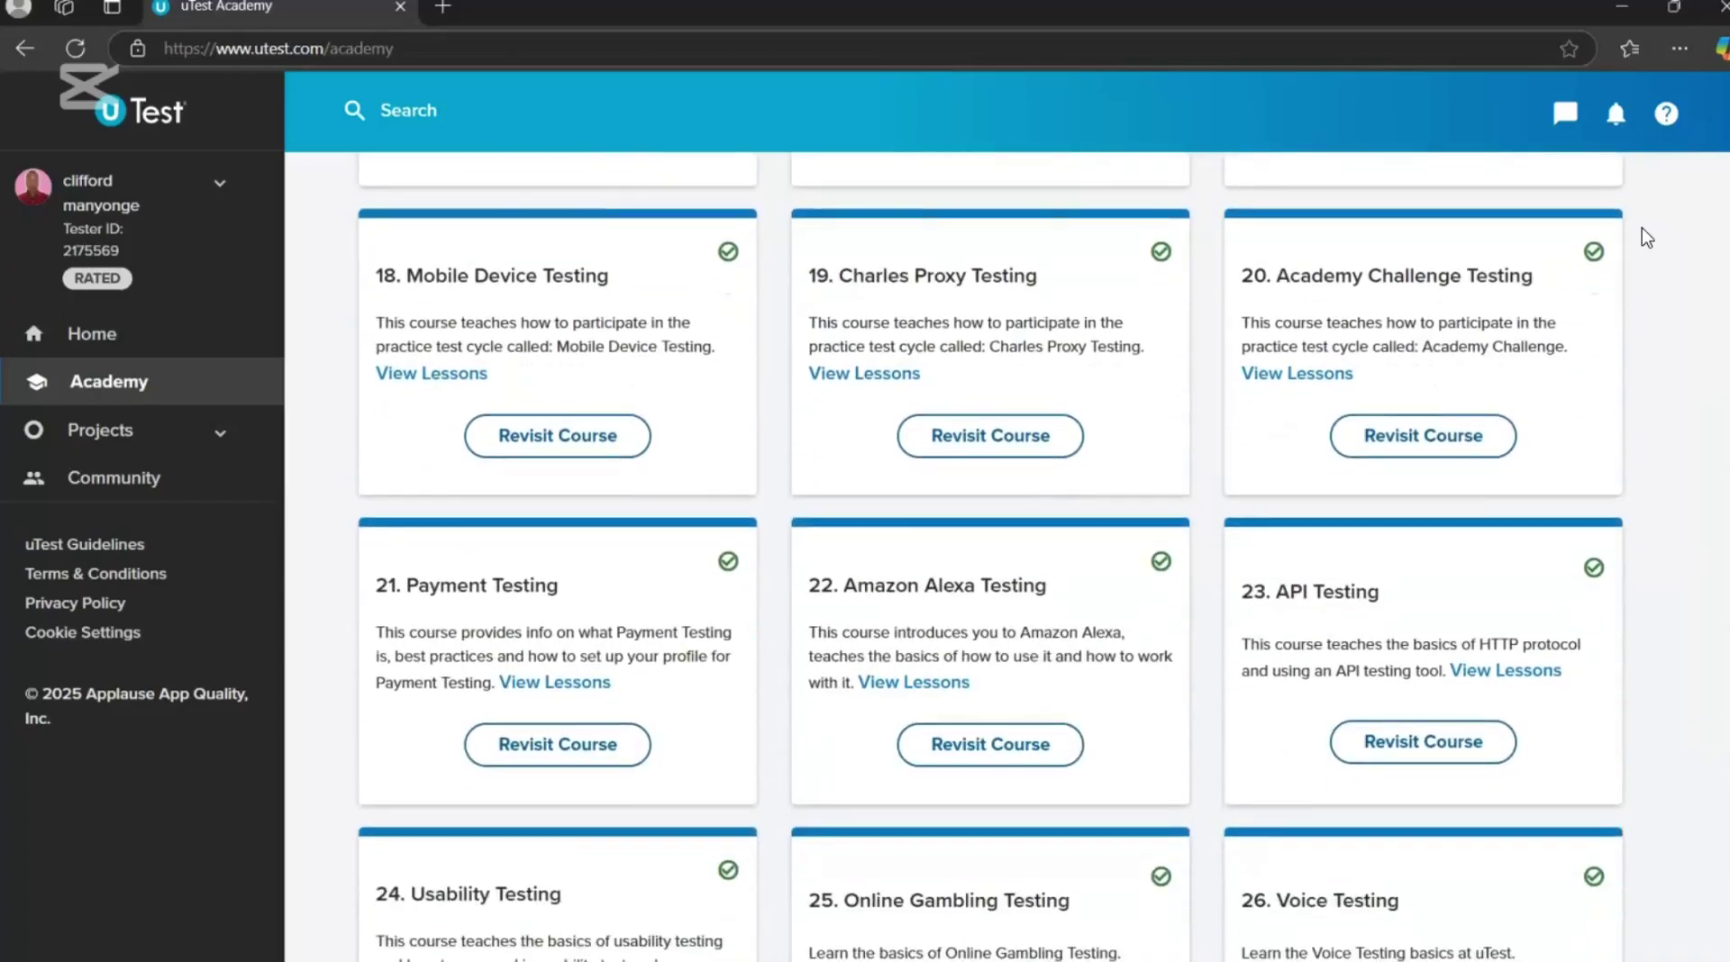
pyautogui.scroll(-1, 1647, 237)
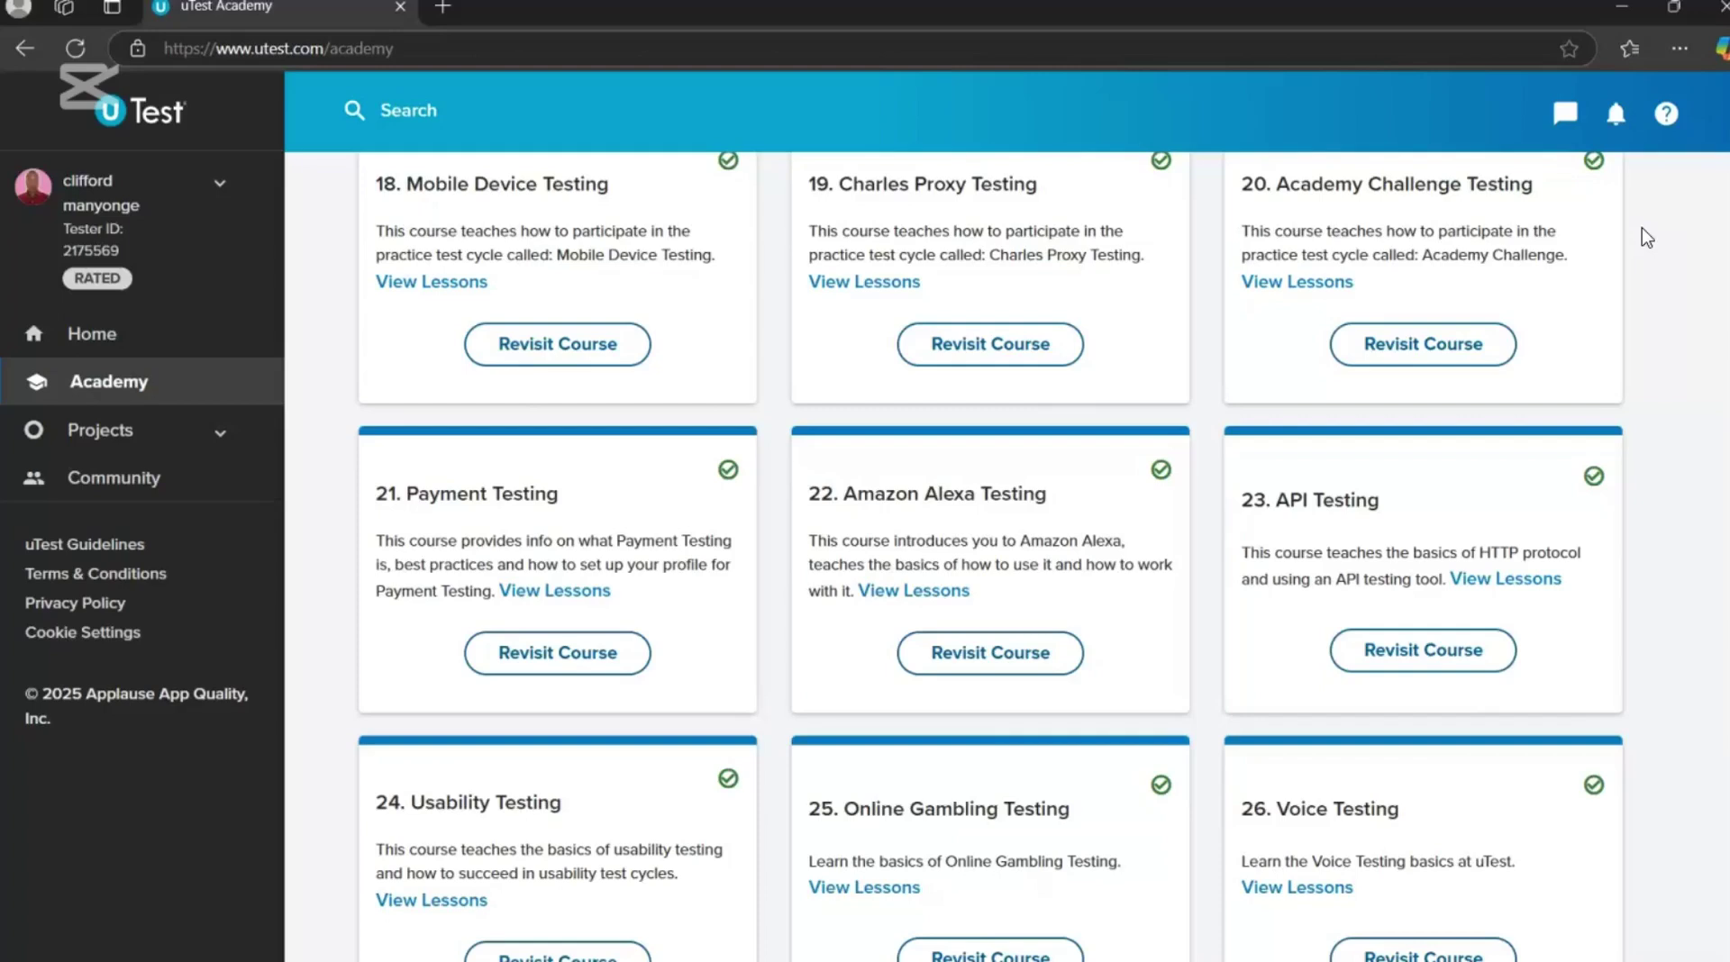
pyautogui.click(1647, 237)
# Load older notifications and scroll through the rejected, disputed and approved Windows 11 Pro reports.
pyautogui.click(1614, 113)
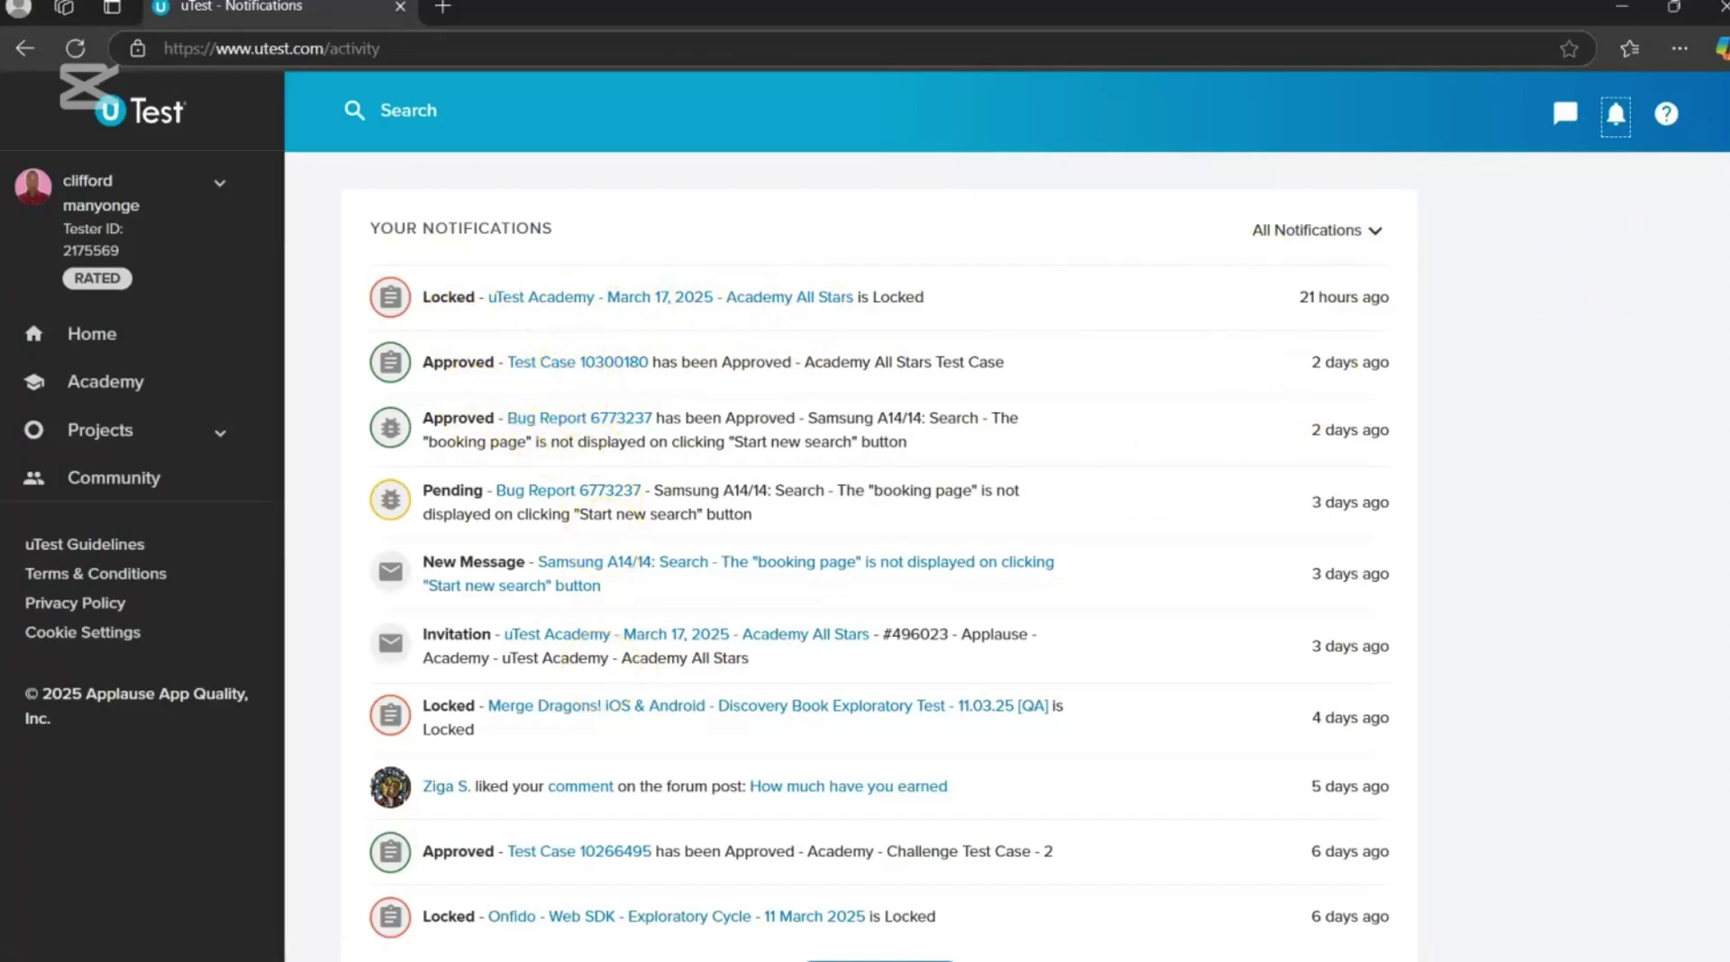
pyautogui.scroll(-2, 879, 558)
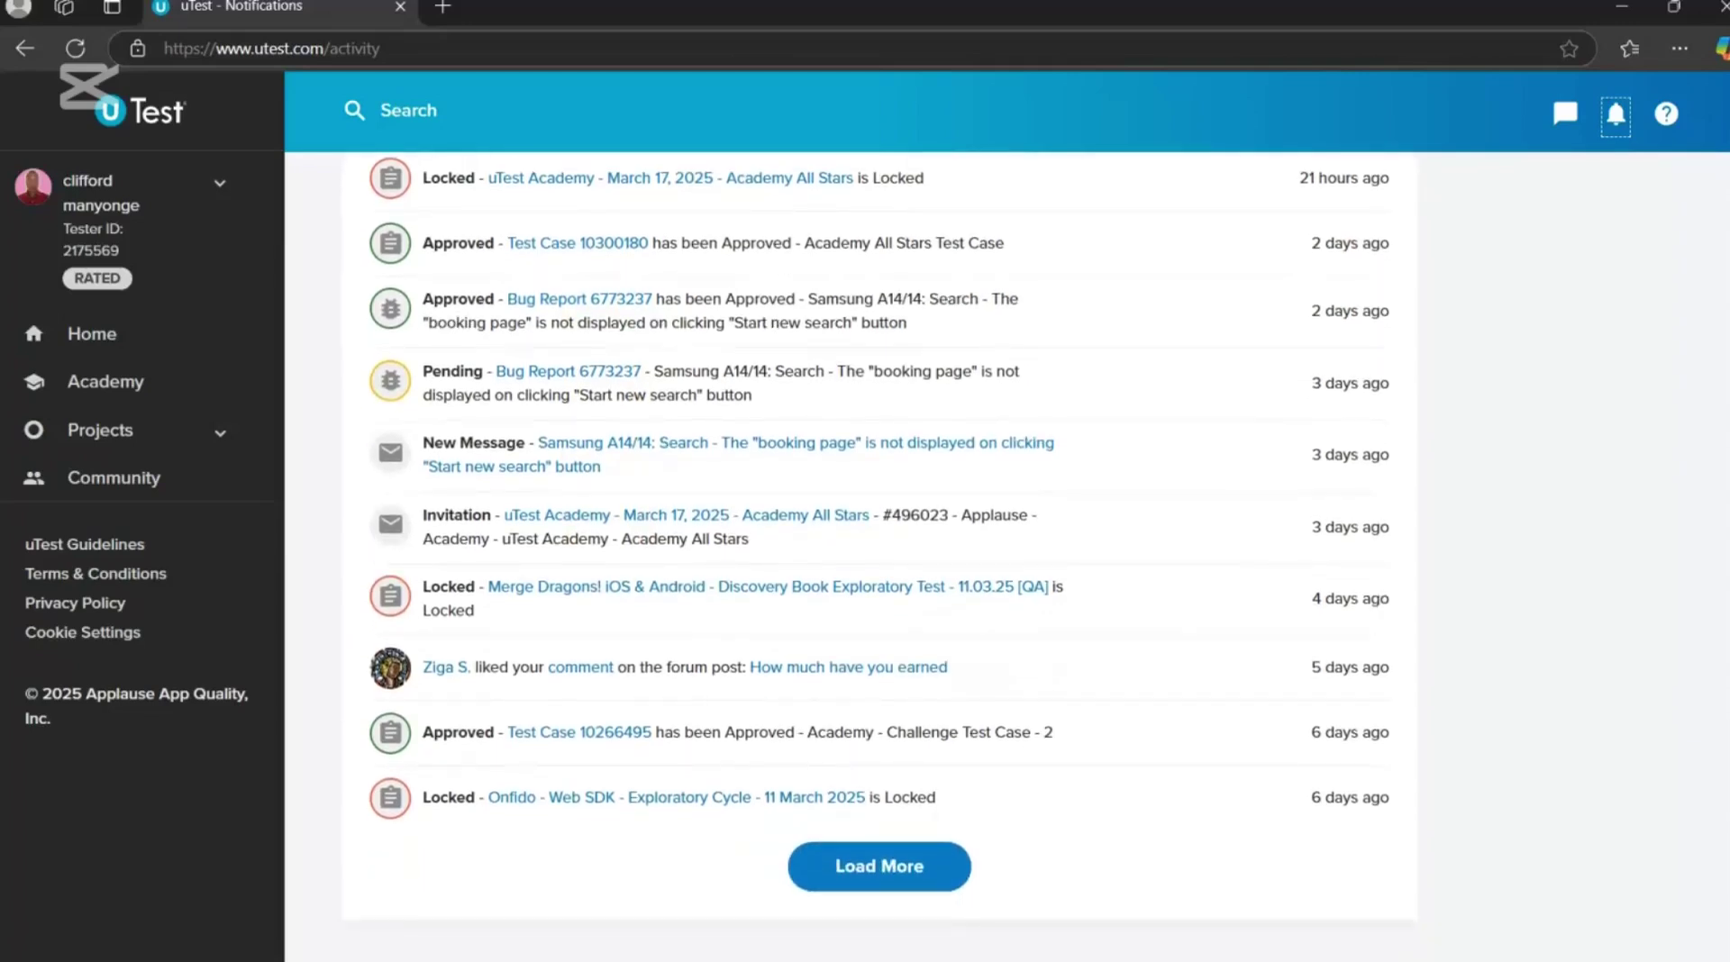
pyautogui.click(892, 872)
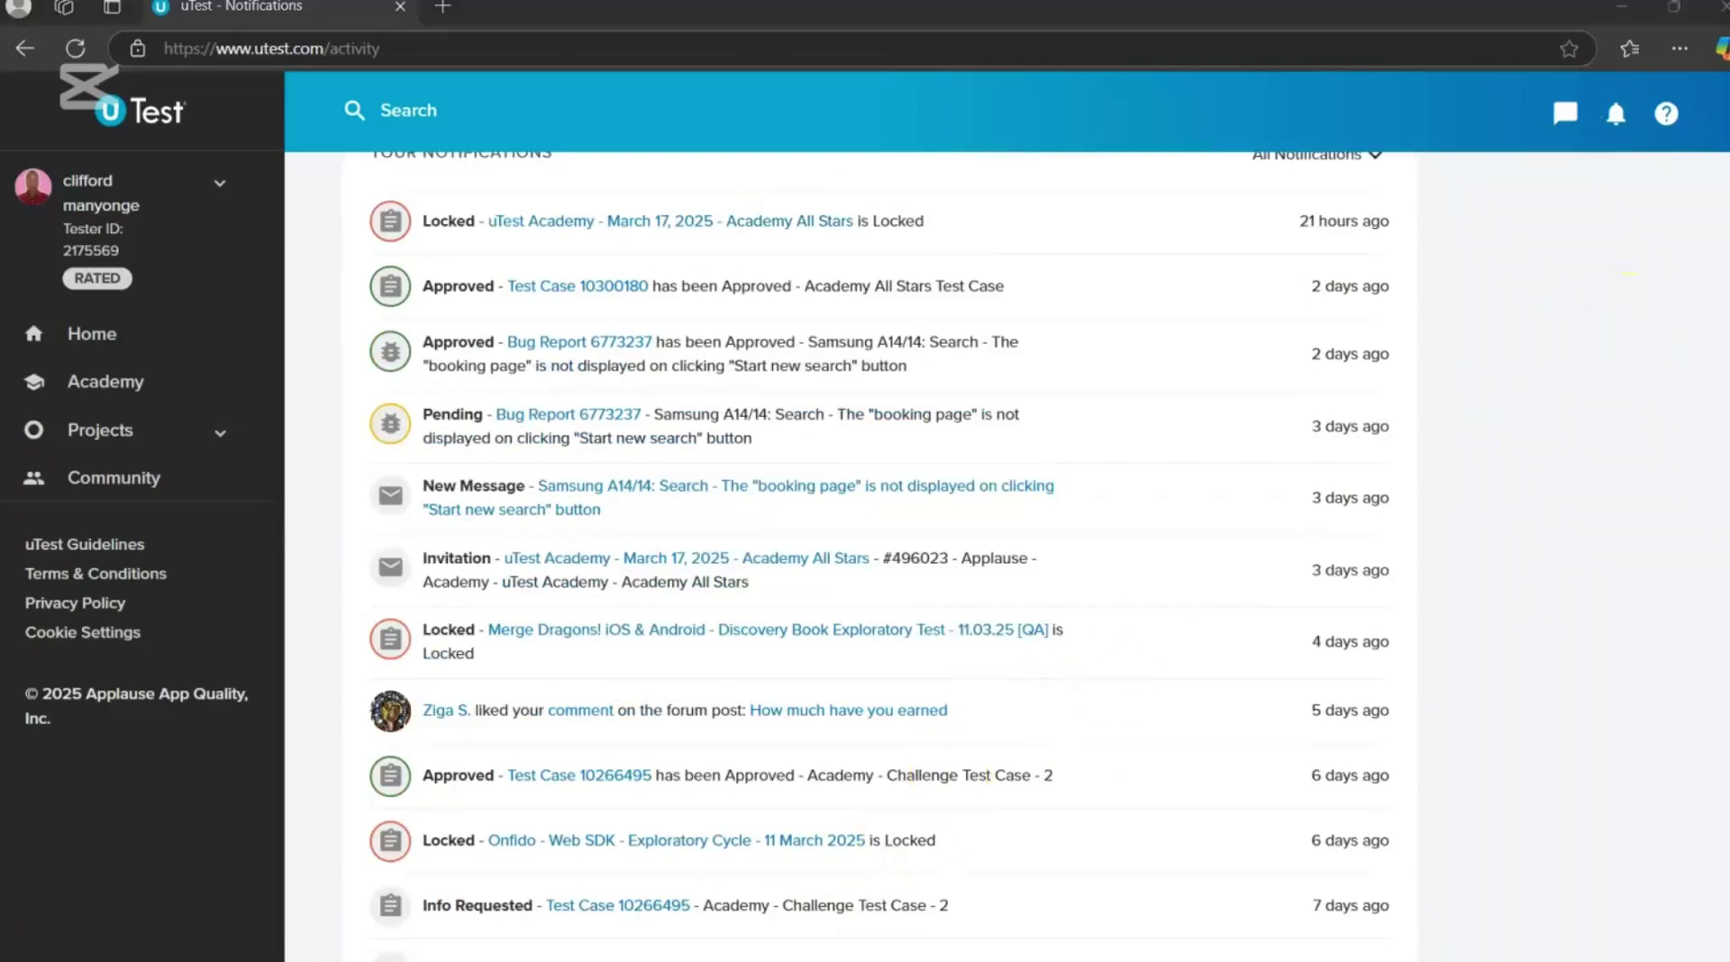
pyautogui.scroll(-2, 1550, 302)
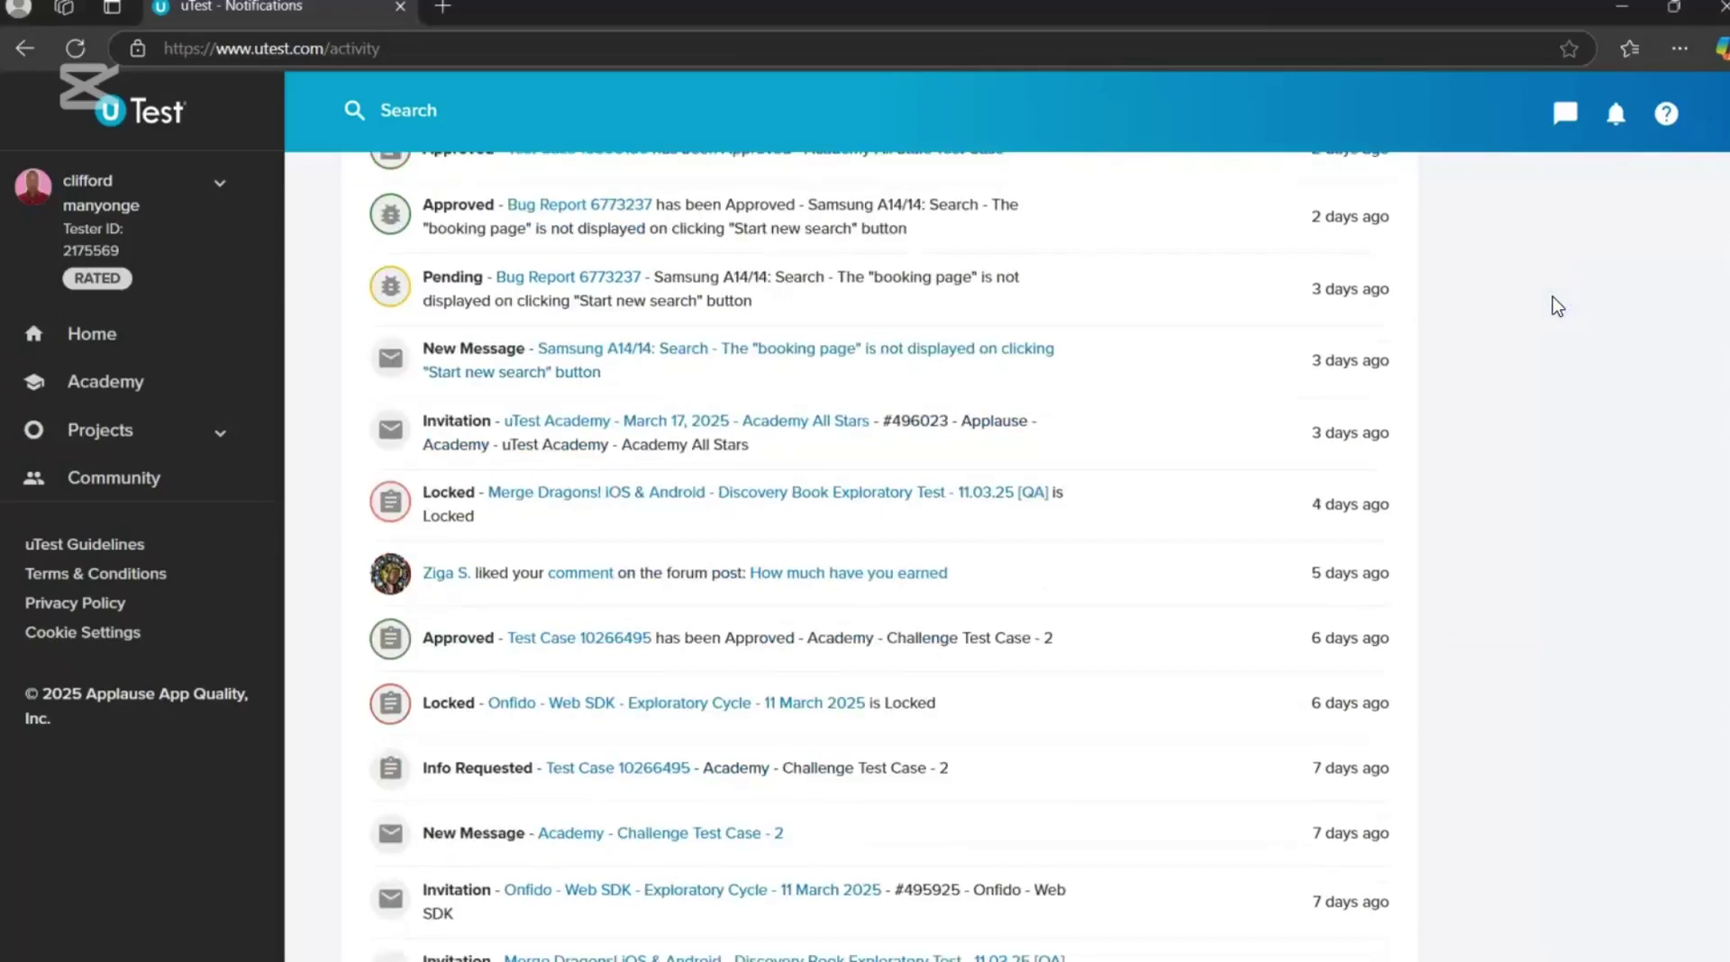
pyautogui.scroll(-8, 1557, 306)
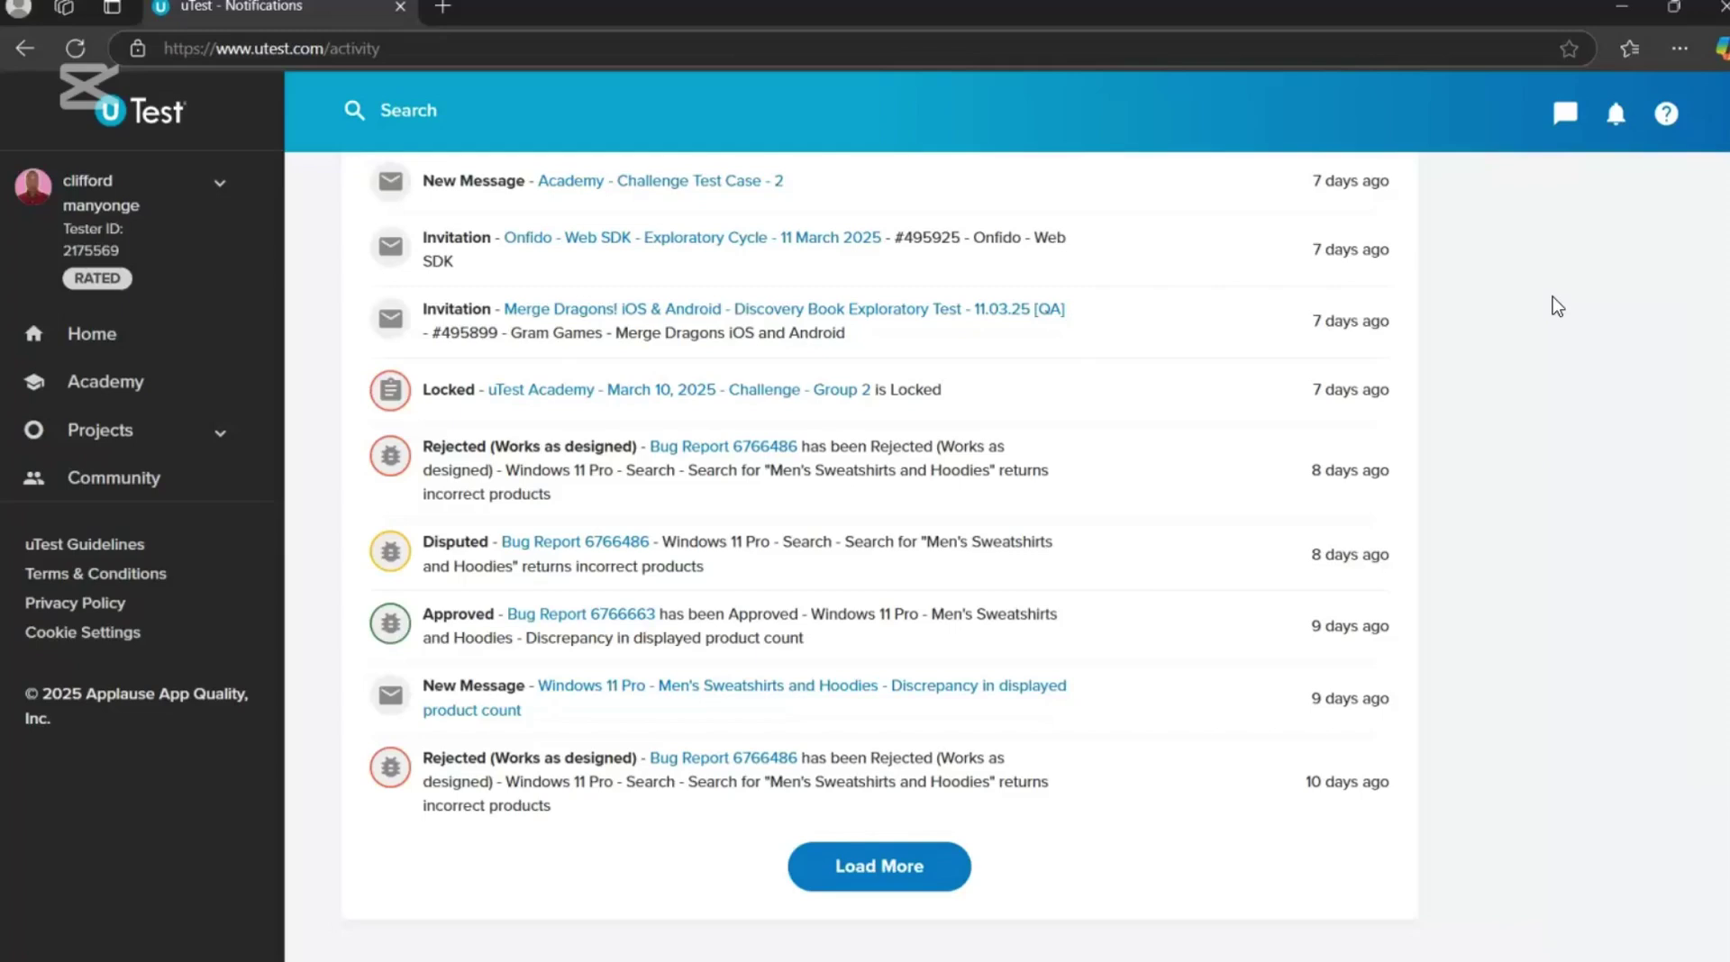
# Go to the Converse site in a new Edge tab and browse its country-language selector.
pyautogui.click(1678, 50)
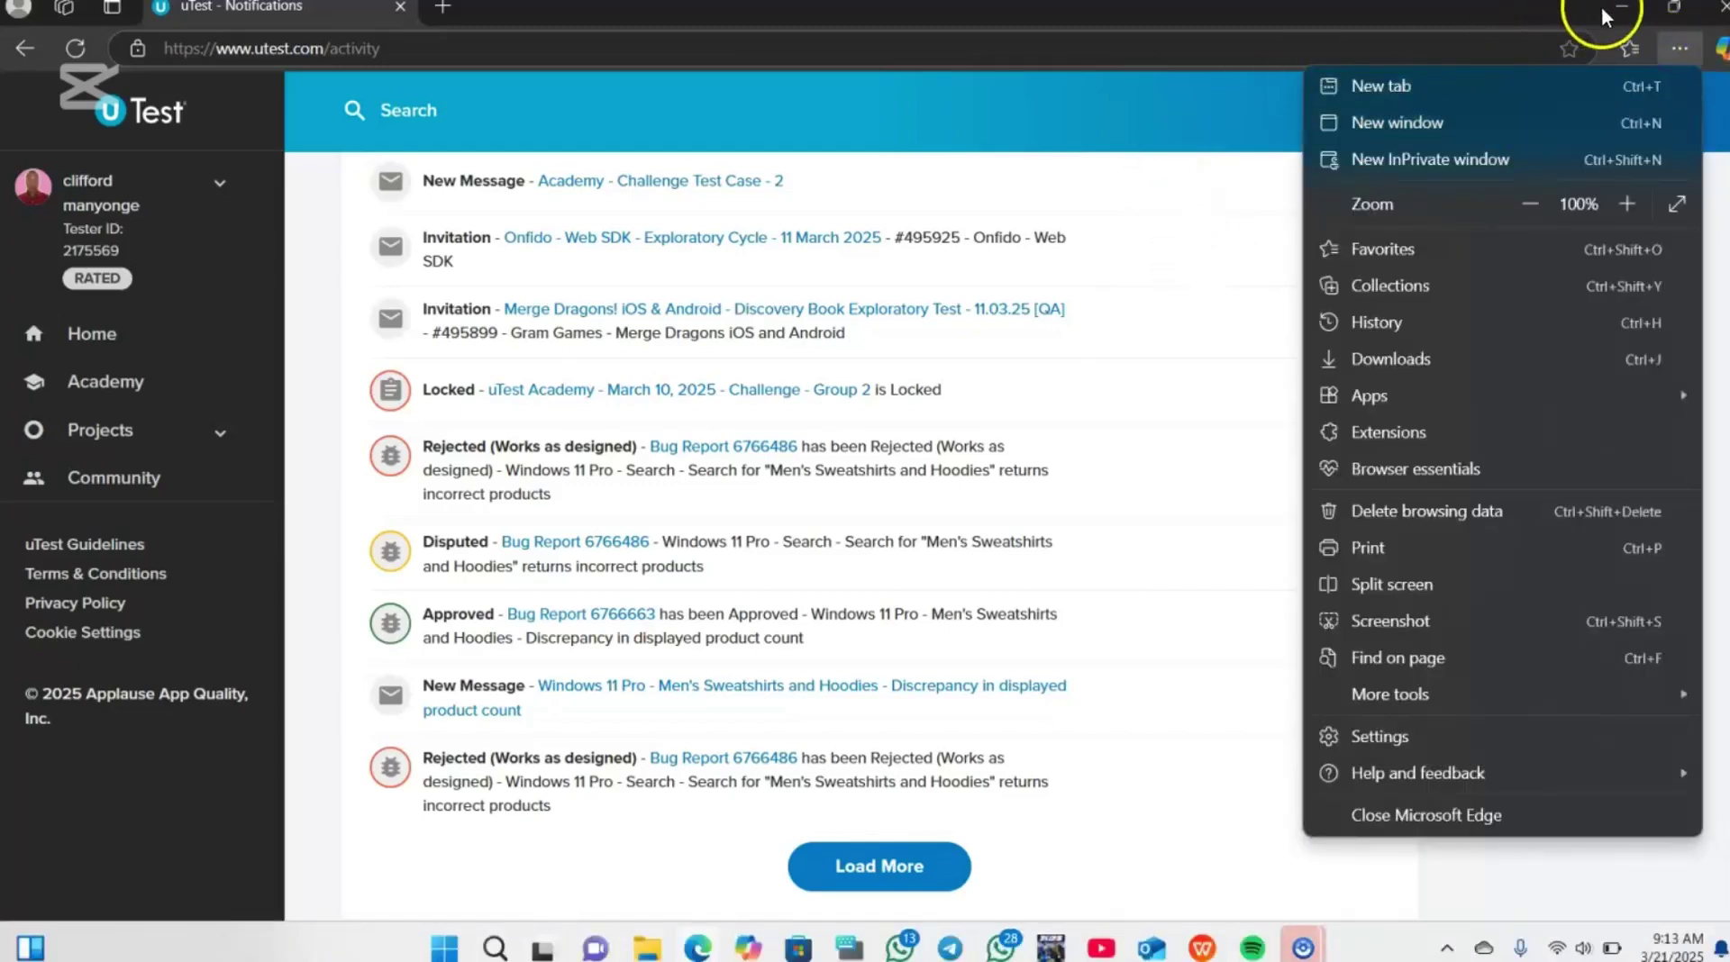
pyautogui.click(440, 12)
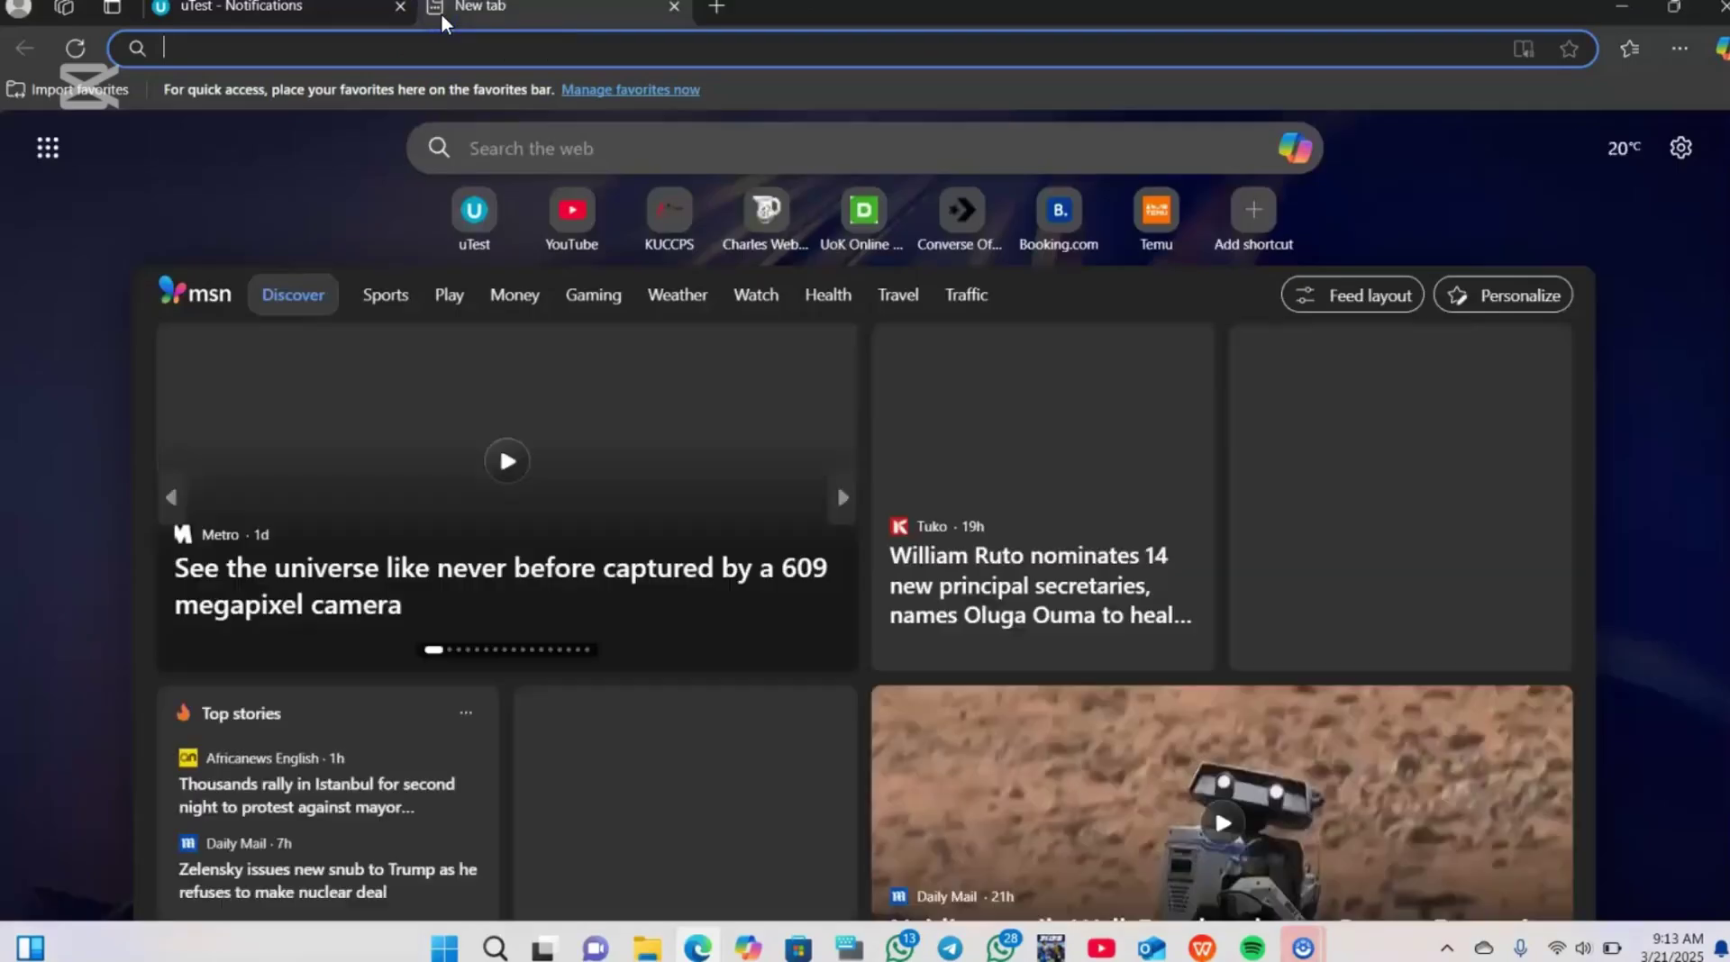
pyautogui.write('converse.com/us')
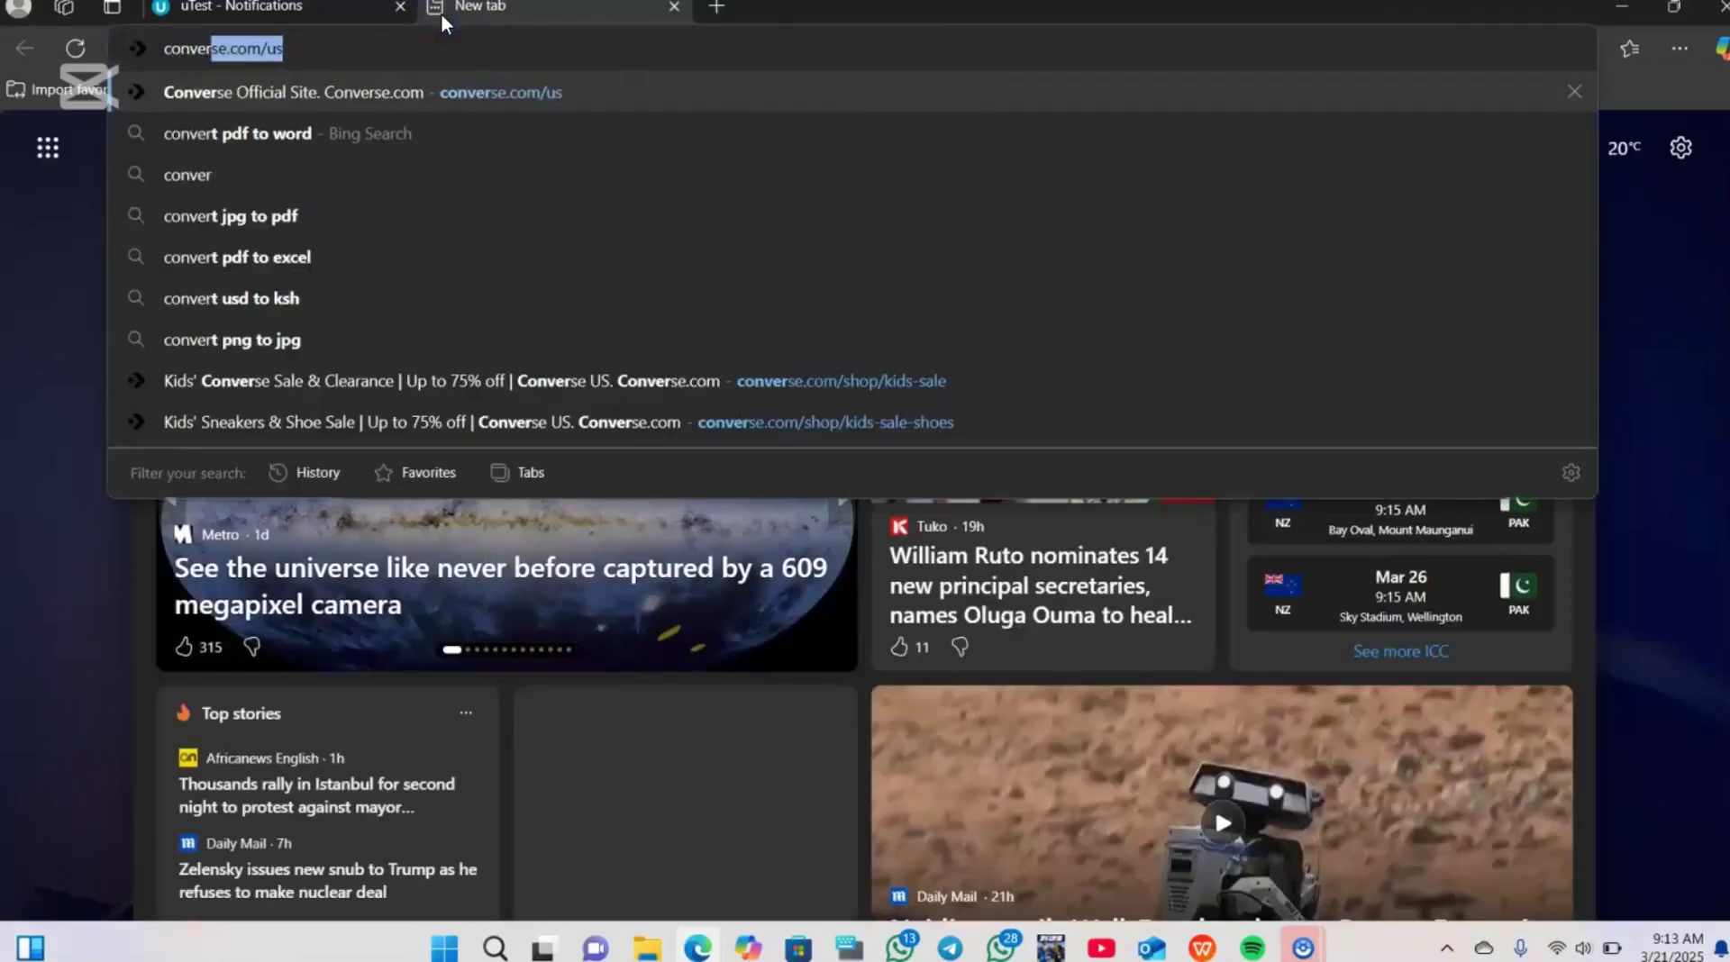
pyautogui.press('Return')
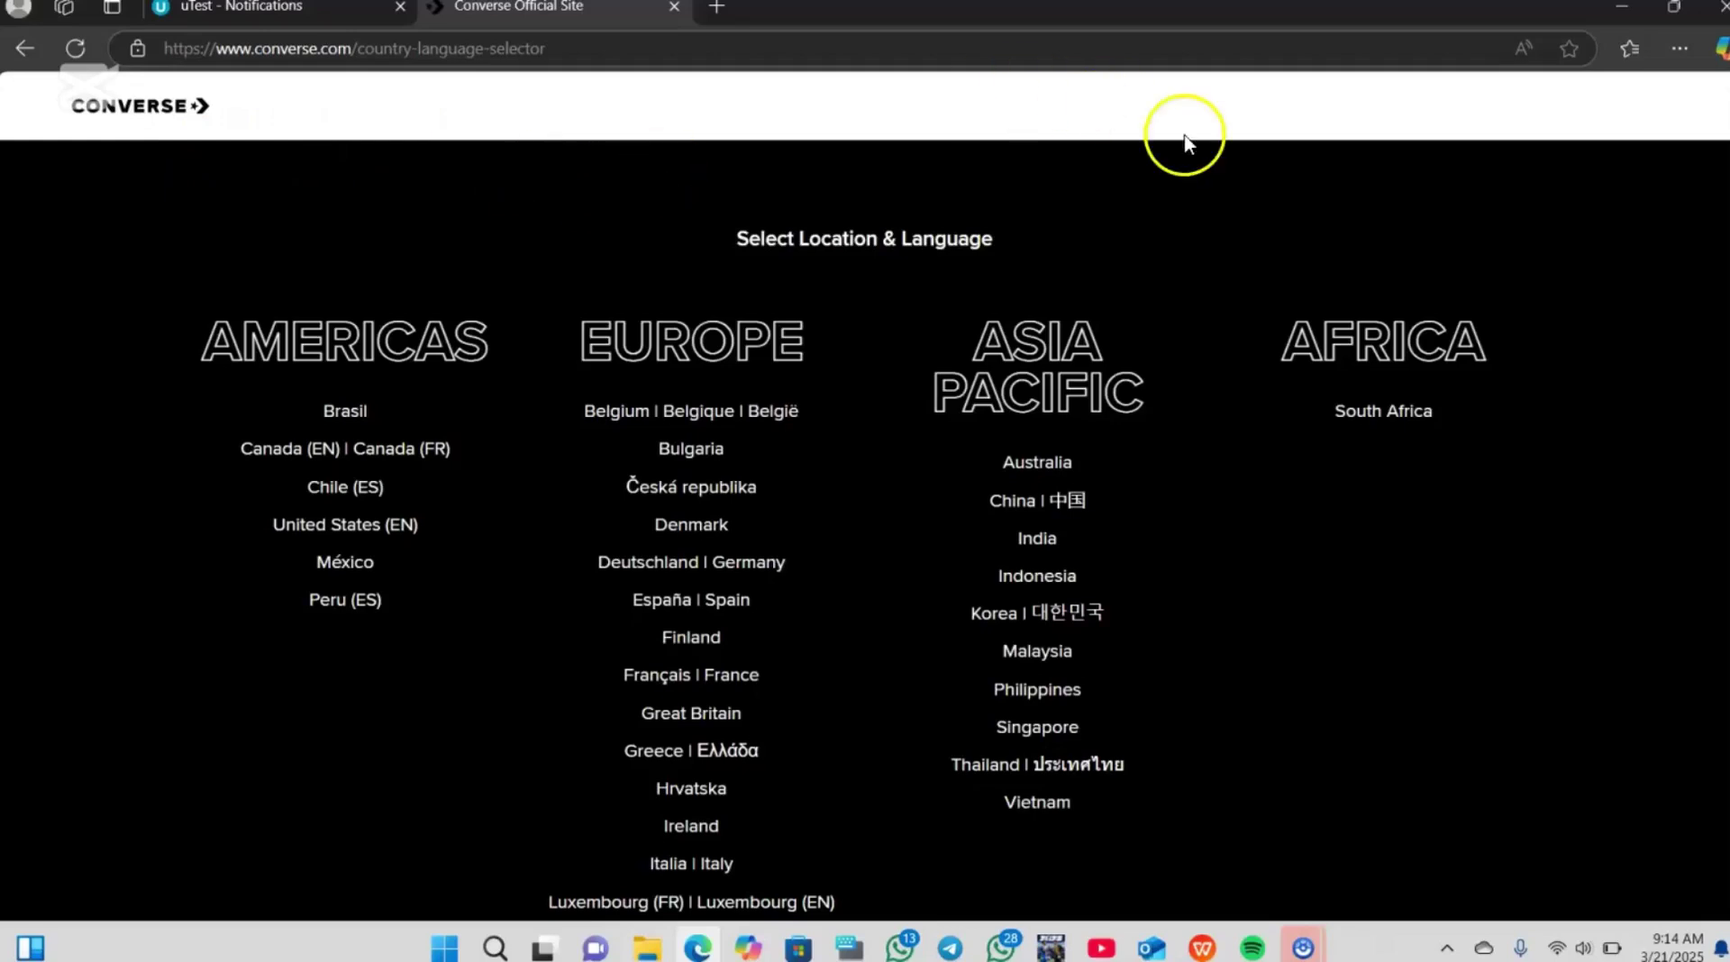
pyautogui.scroll(-5, 865, 492)
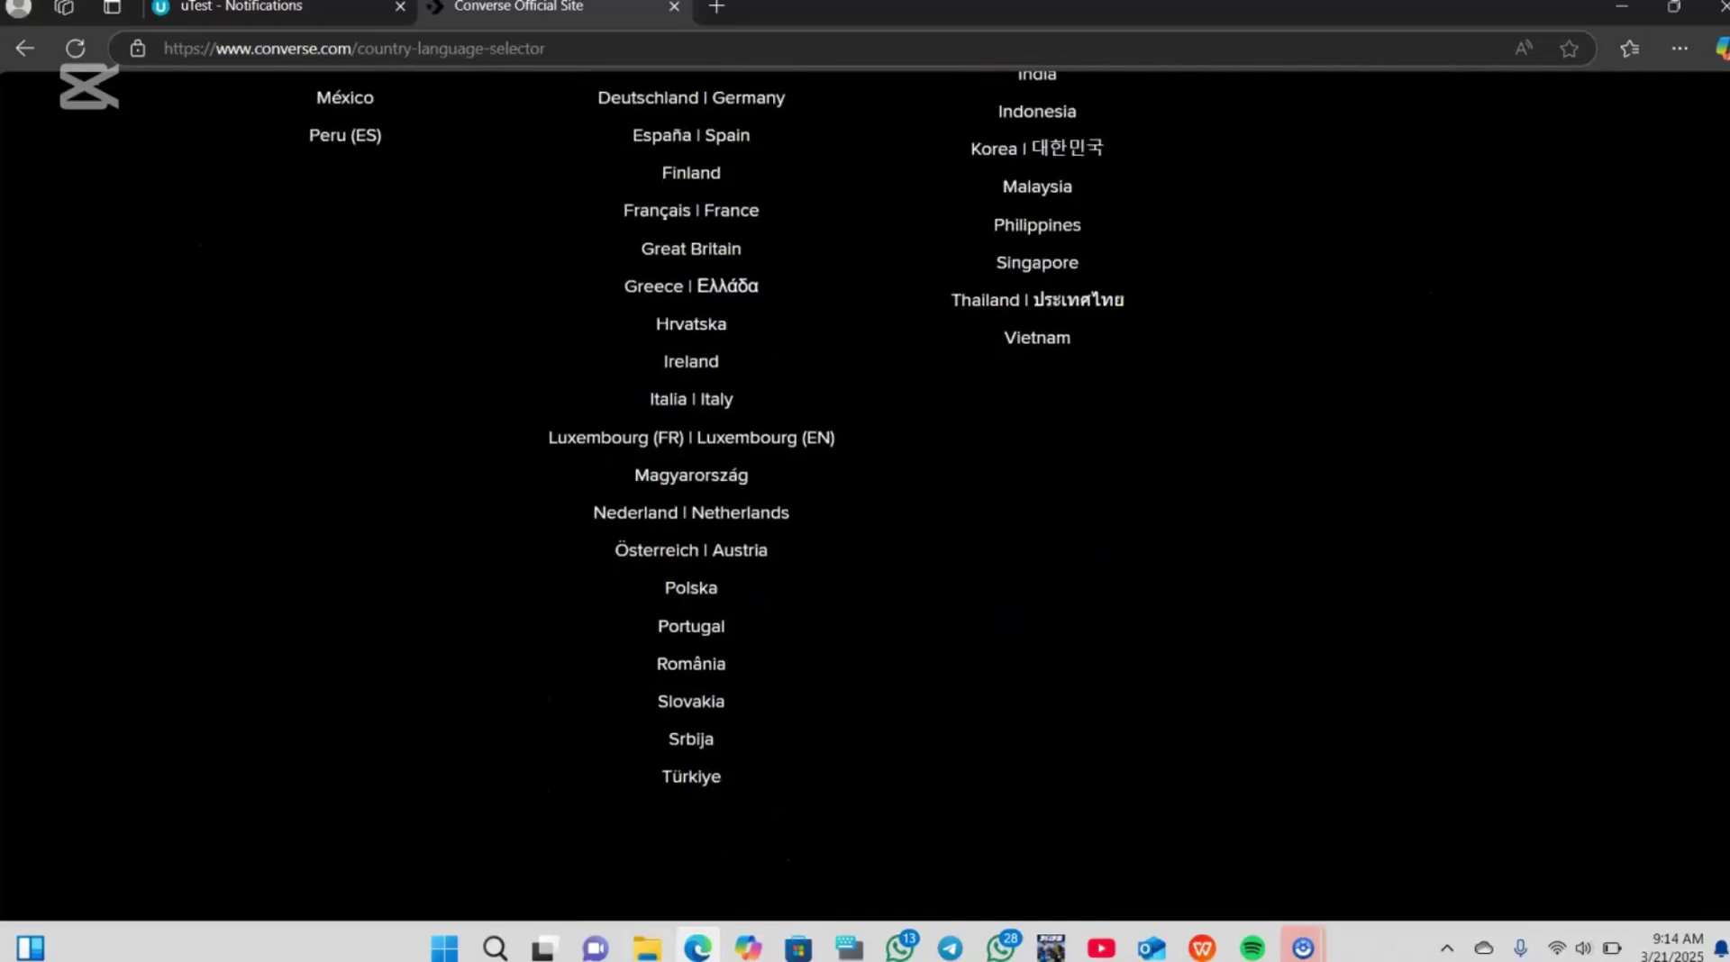
pyautogui.scroll(5, 865, 492)
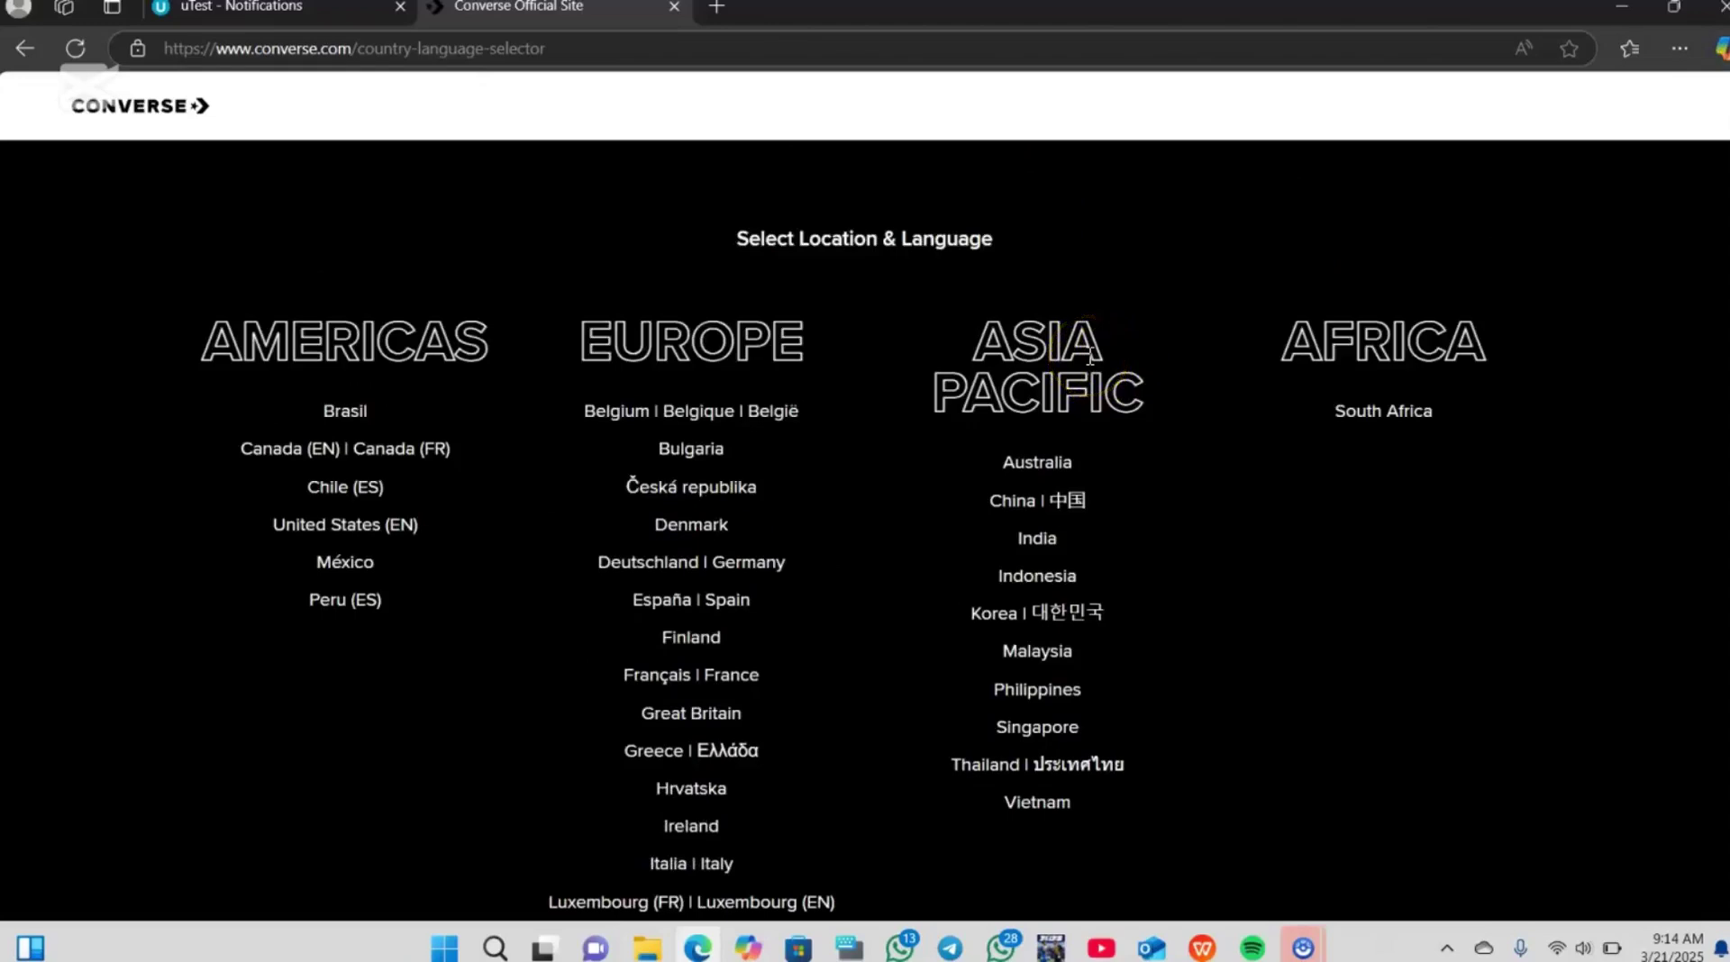
# Return to the Converse US home page and bring up the Women category menu.
pyautogui.click(30, 46)
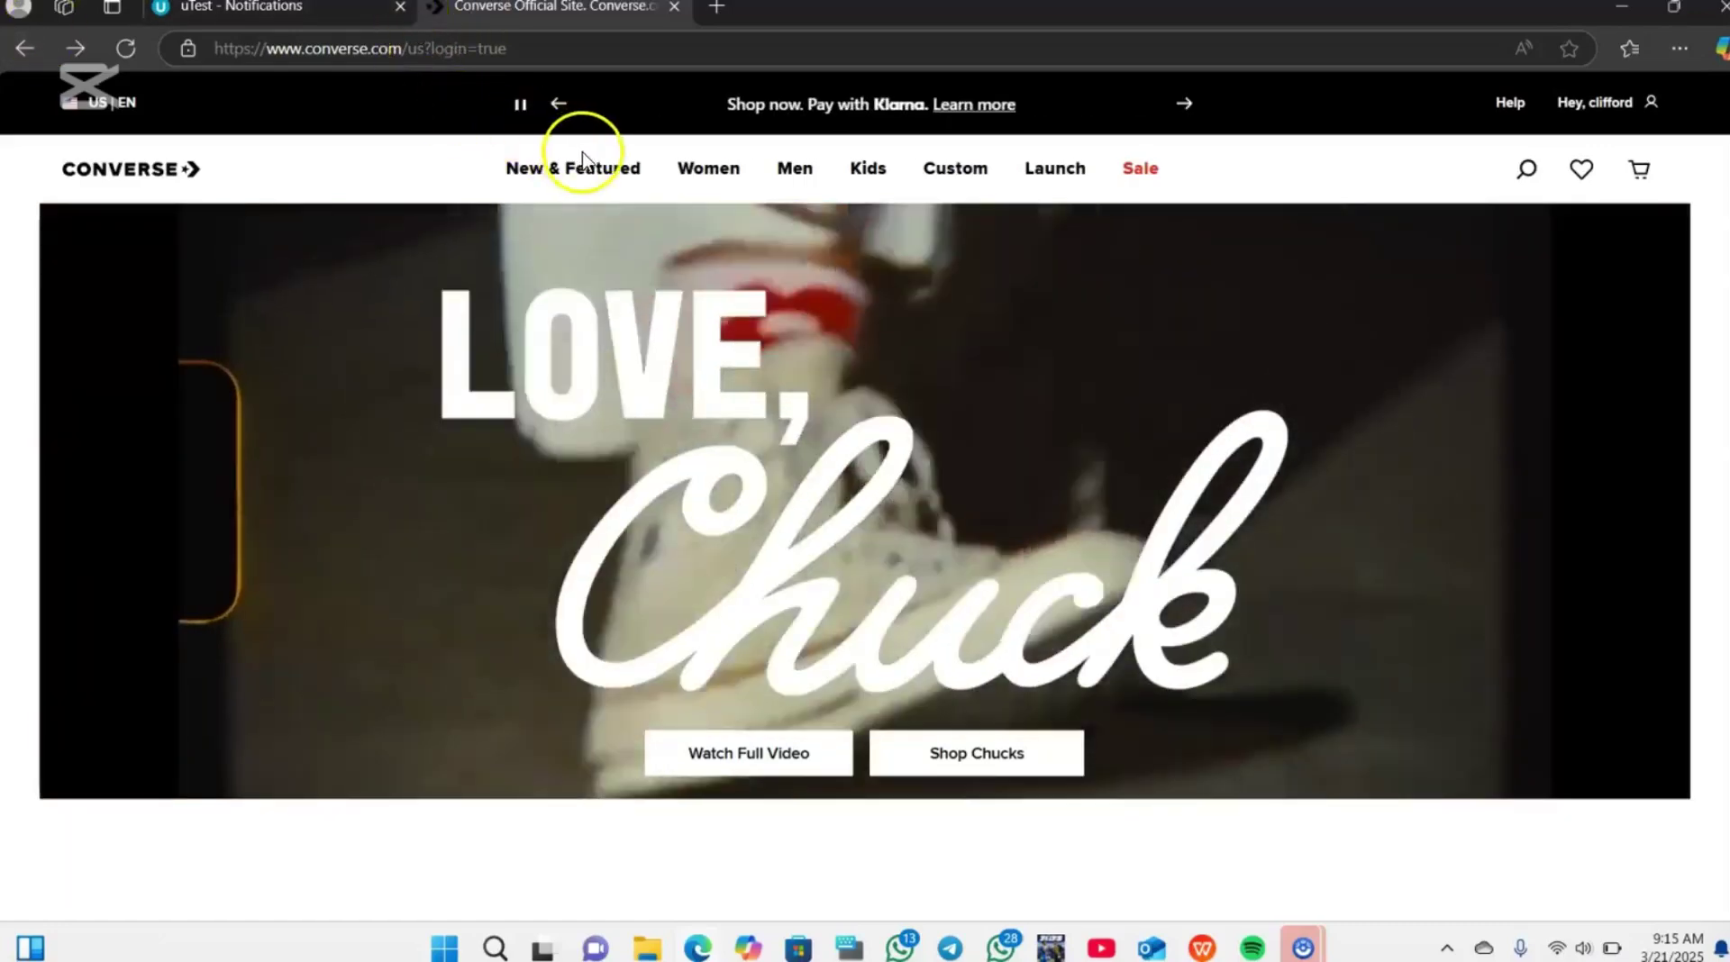
pyautogui.moveTo(581, 164)
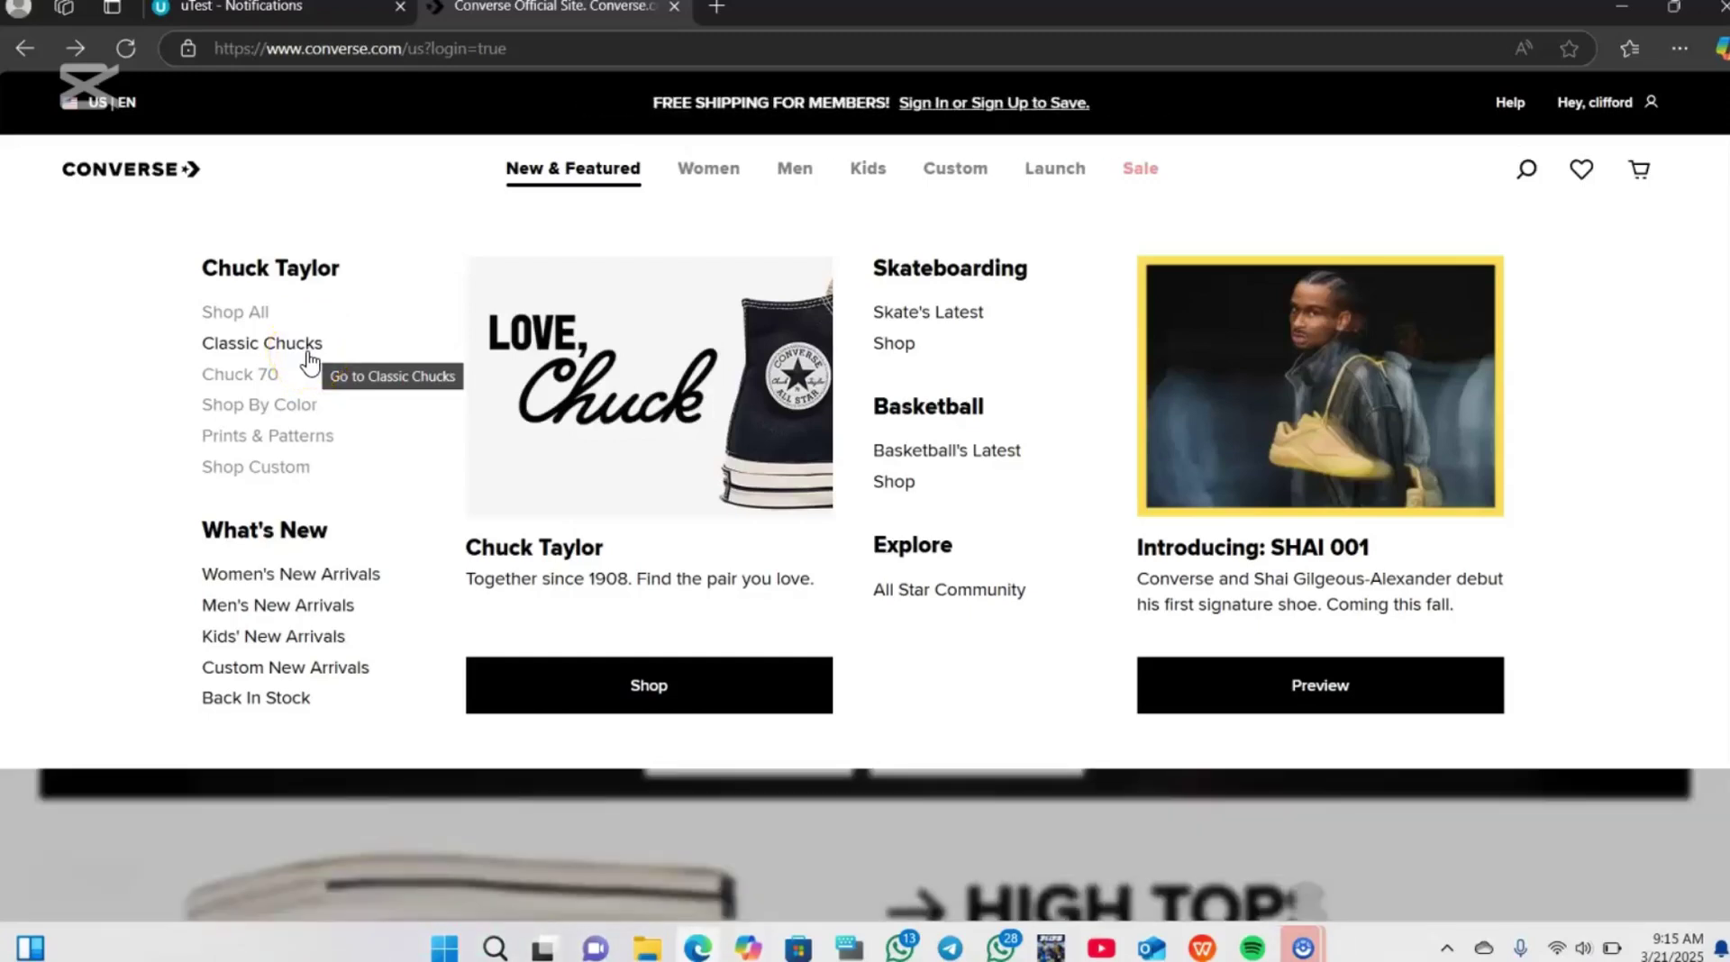
pyautogui.click(395, 350)
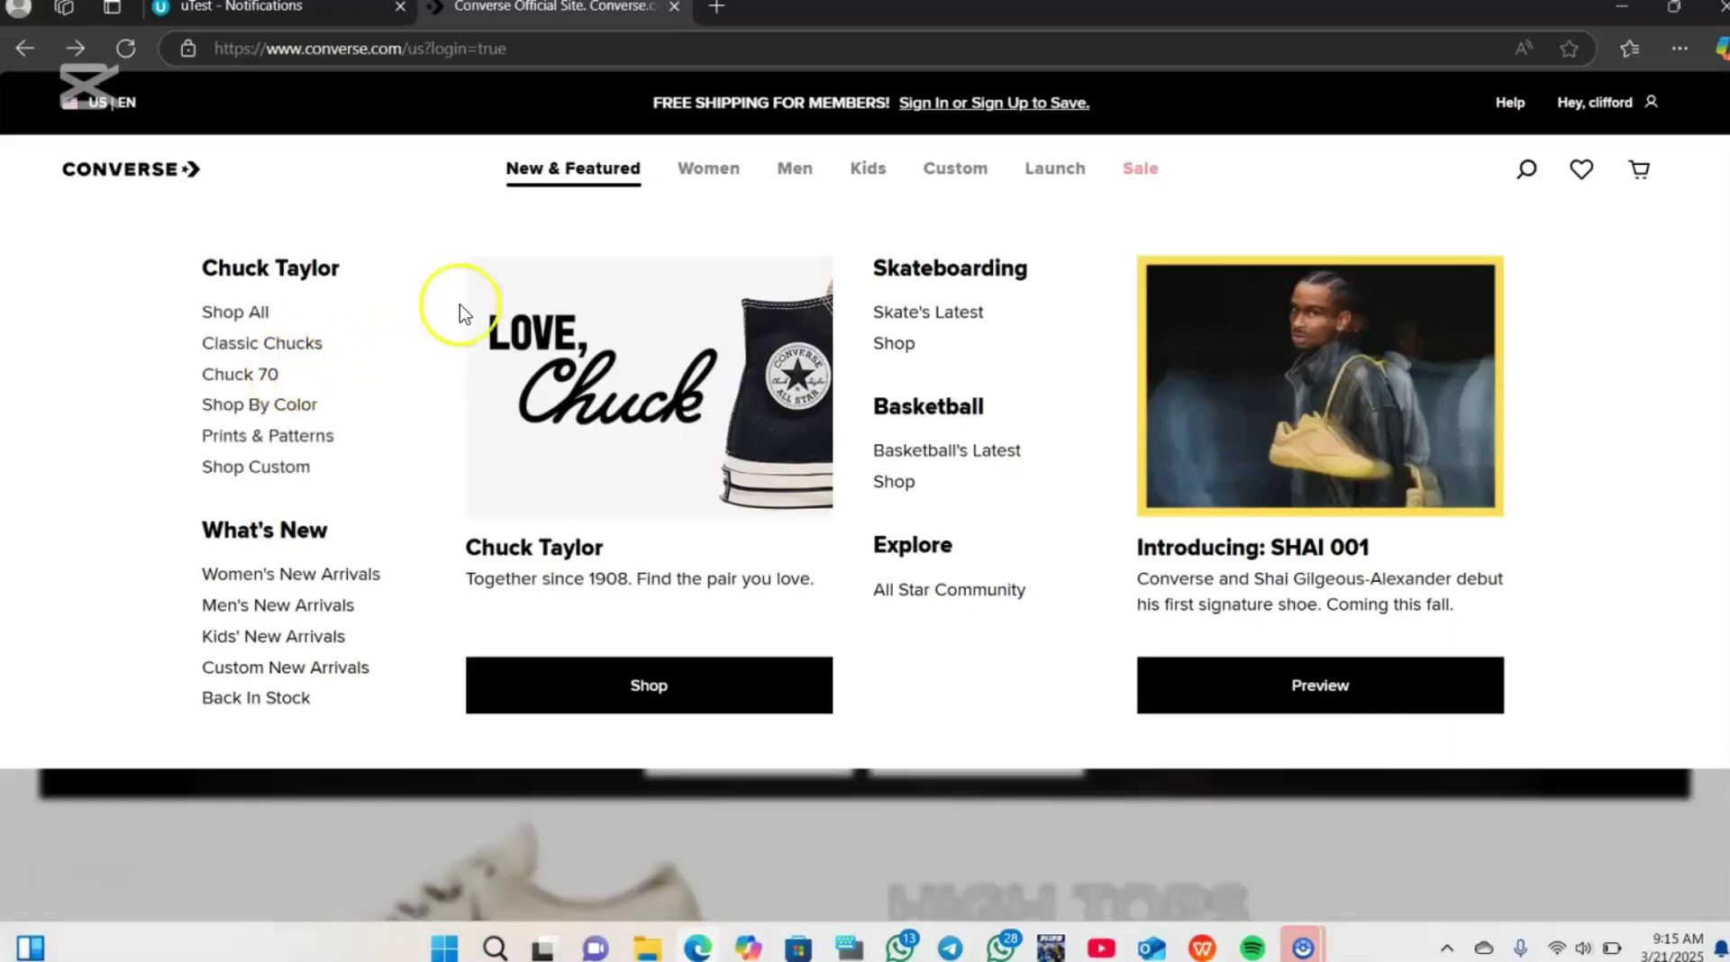
pyautogui.moveTo(712, 176)
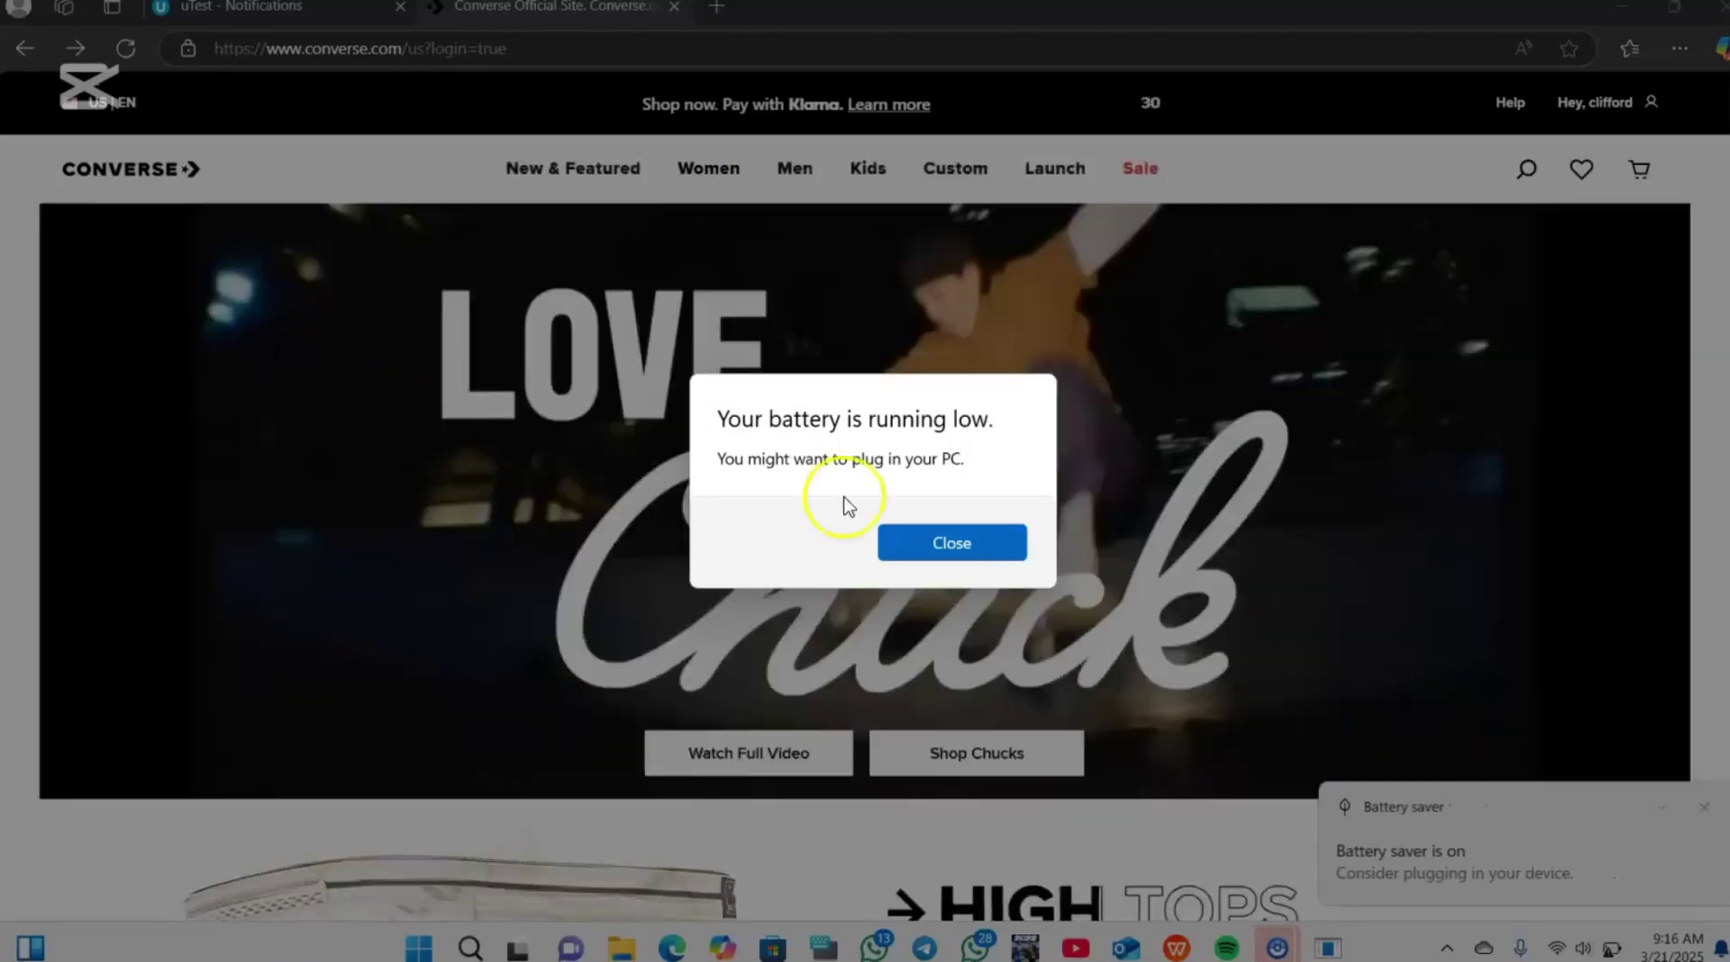
# Close the low-battery warning and show the New & Featured menu.
pyautogui.click(951, 539)
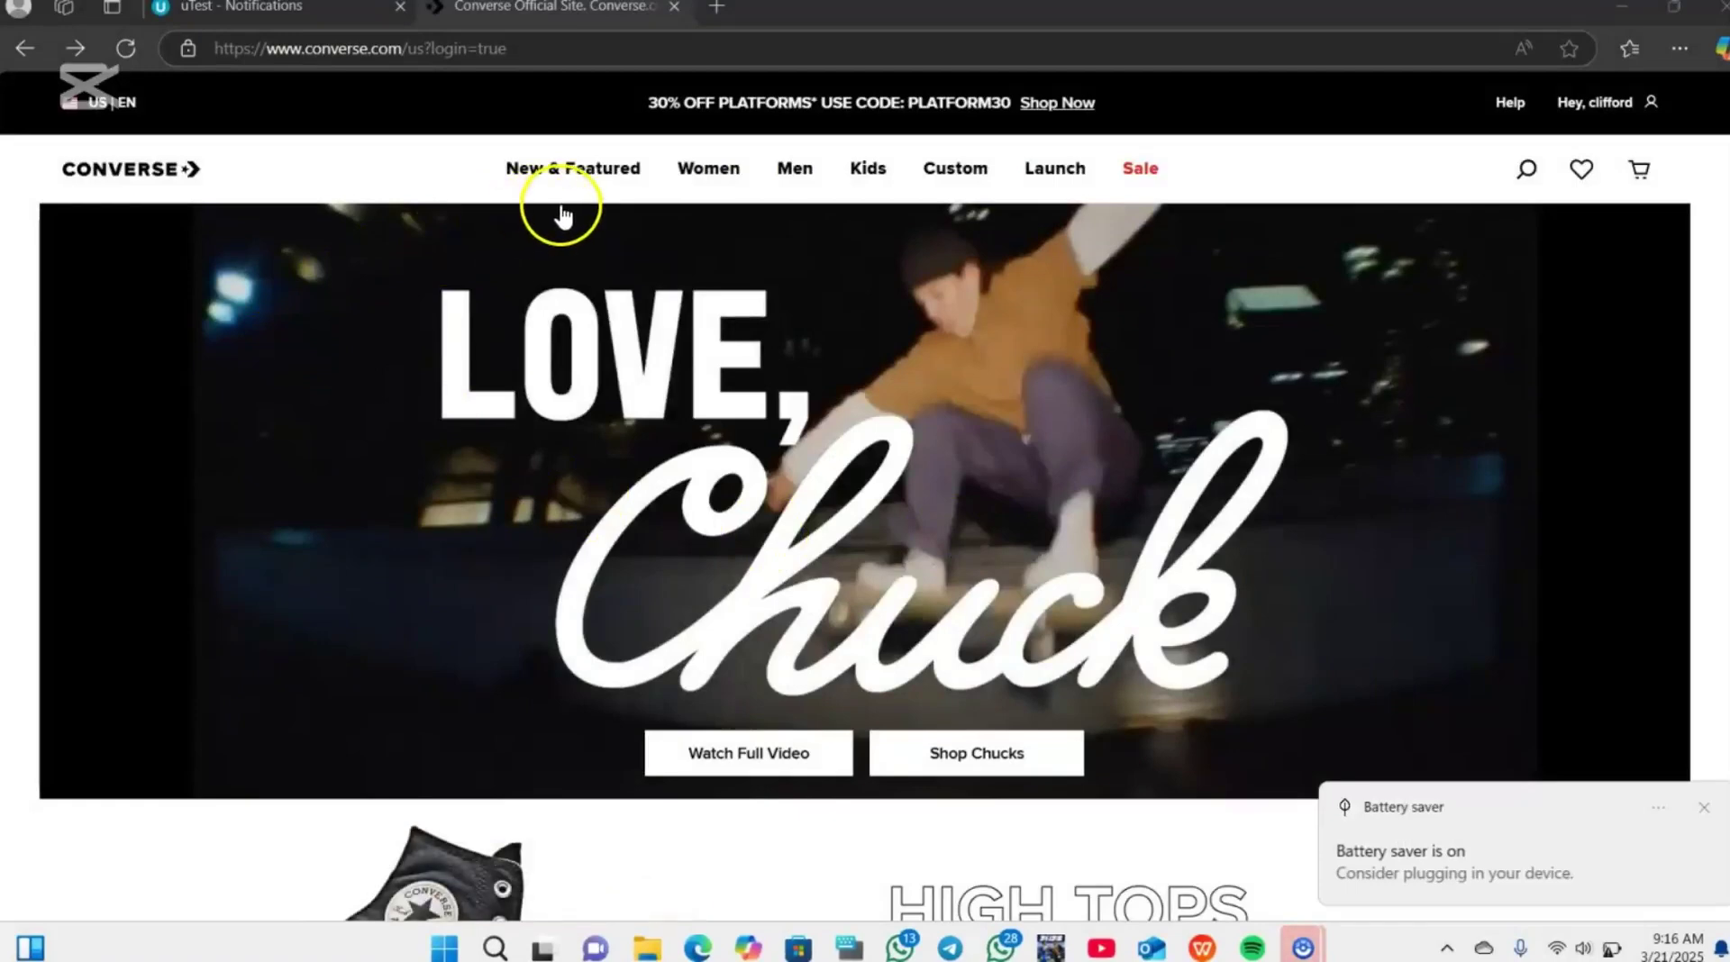
pyautogui.moveTo(560, 213)
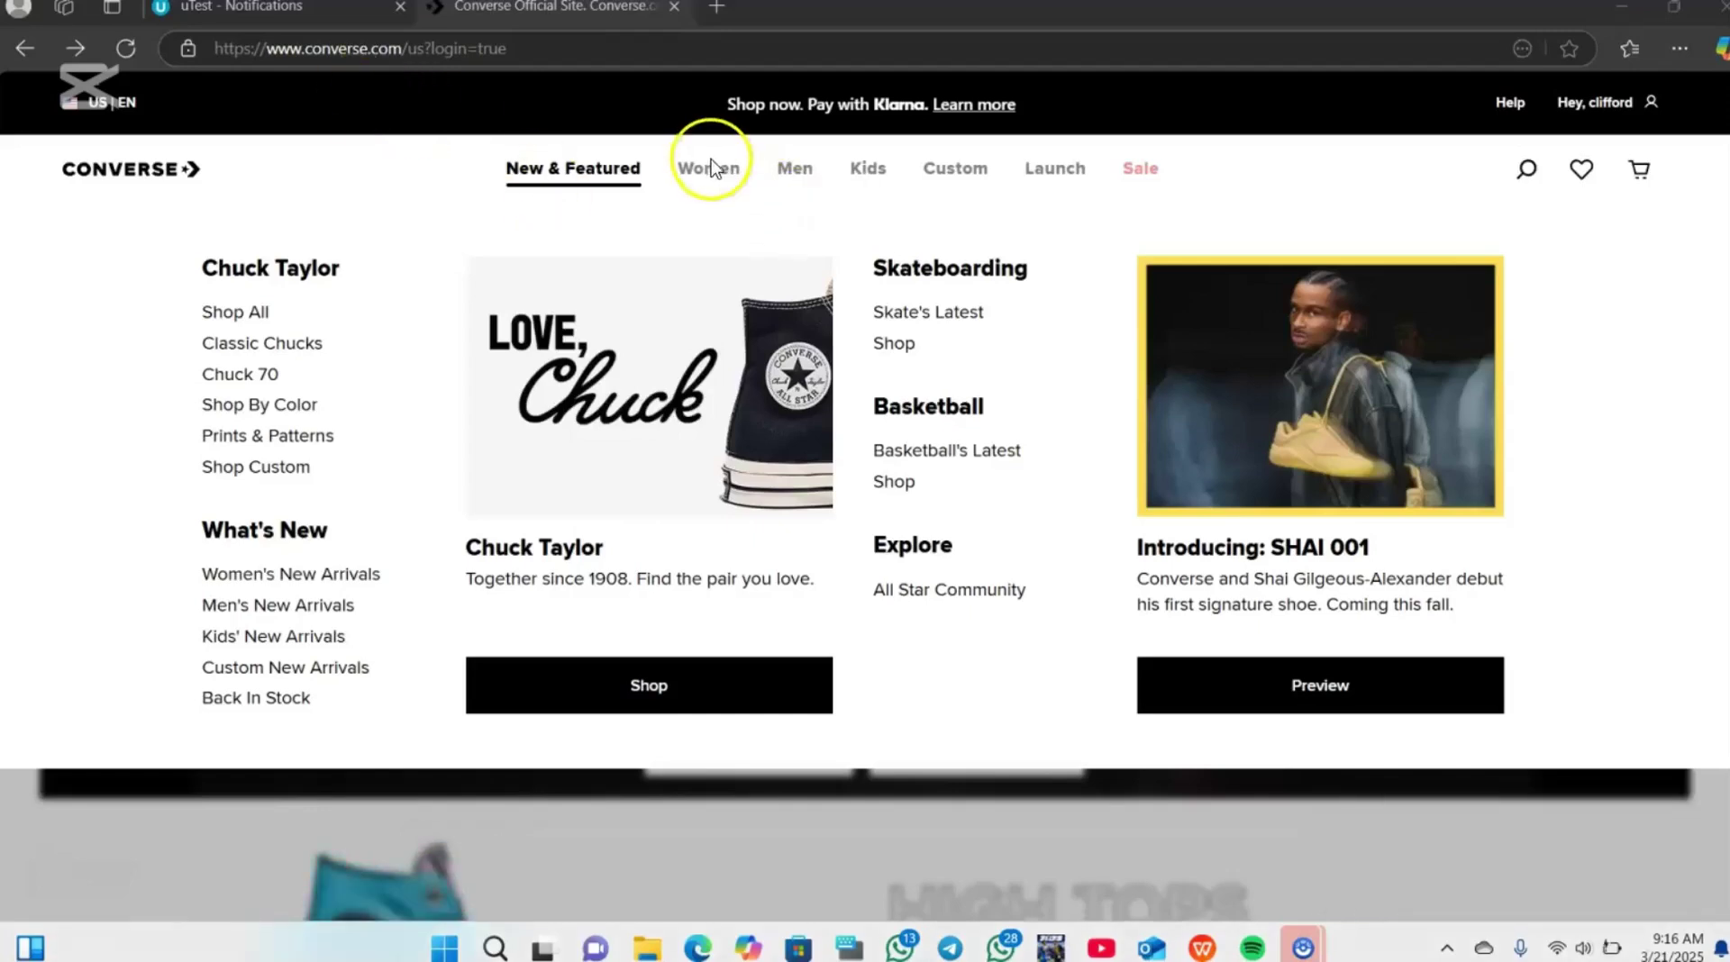
# Show the Men menu with Trending, Shoes, Chuck Taylor, Custom and Clothing & Accessories.
pyautogui.moveTo(712, 169)
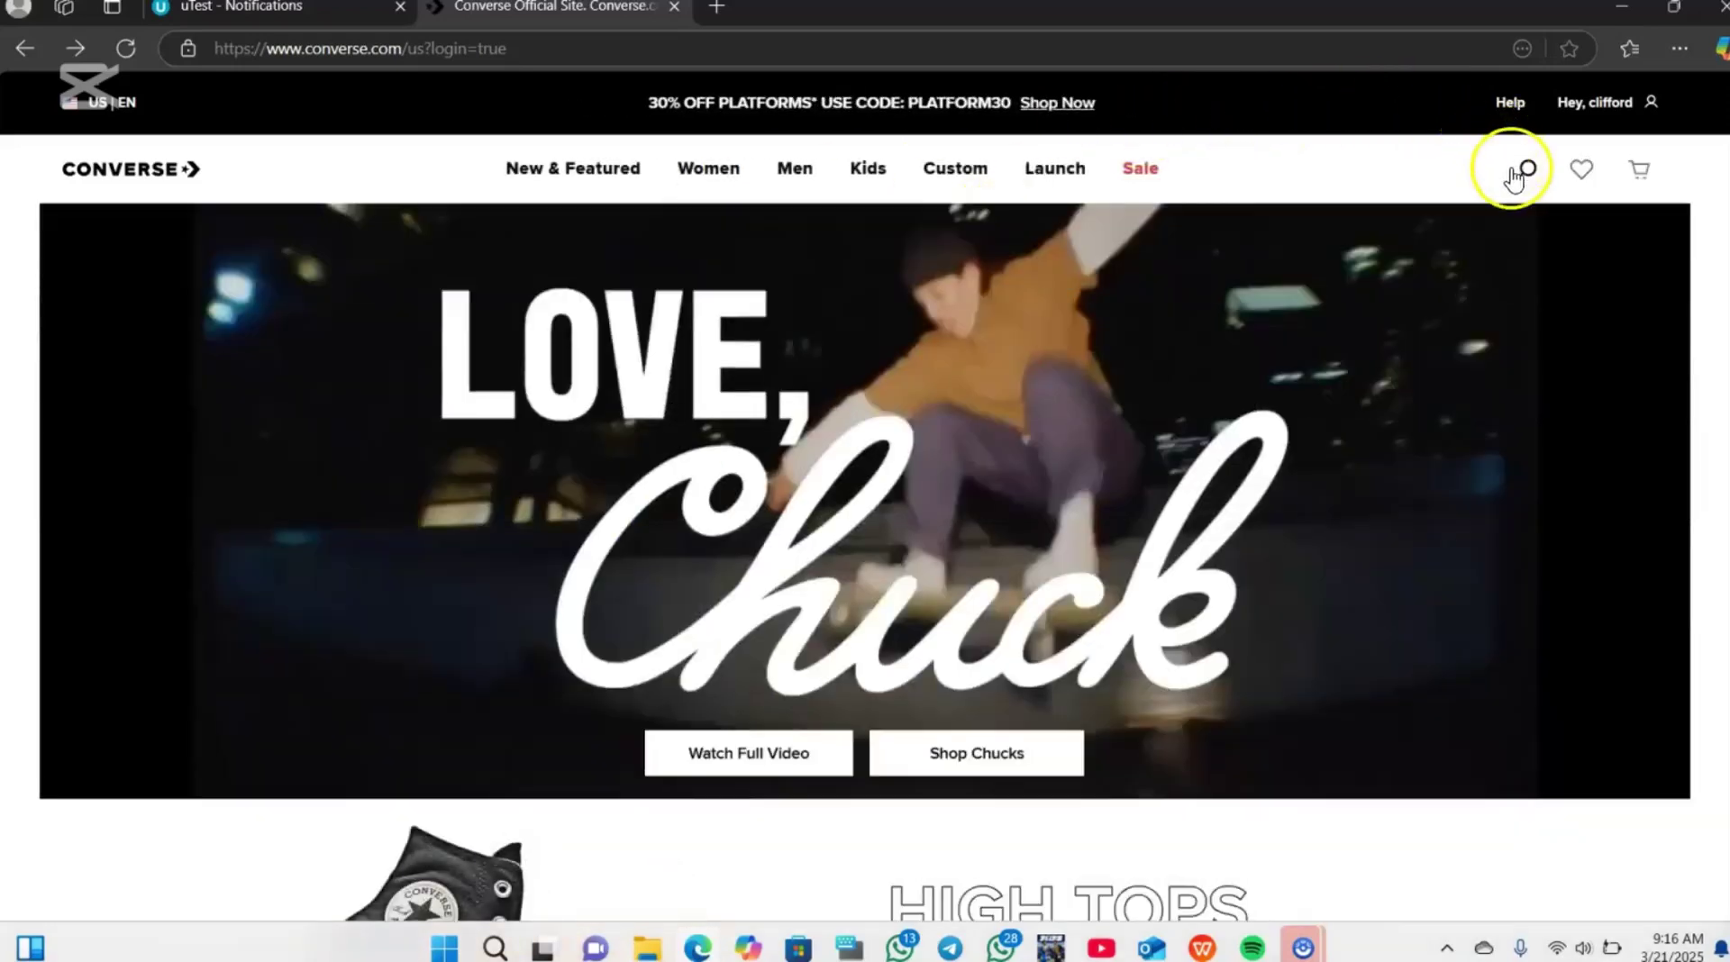
pyautogui.click(1515, 179)
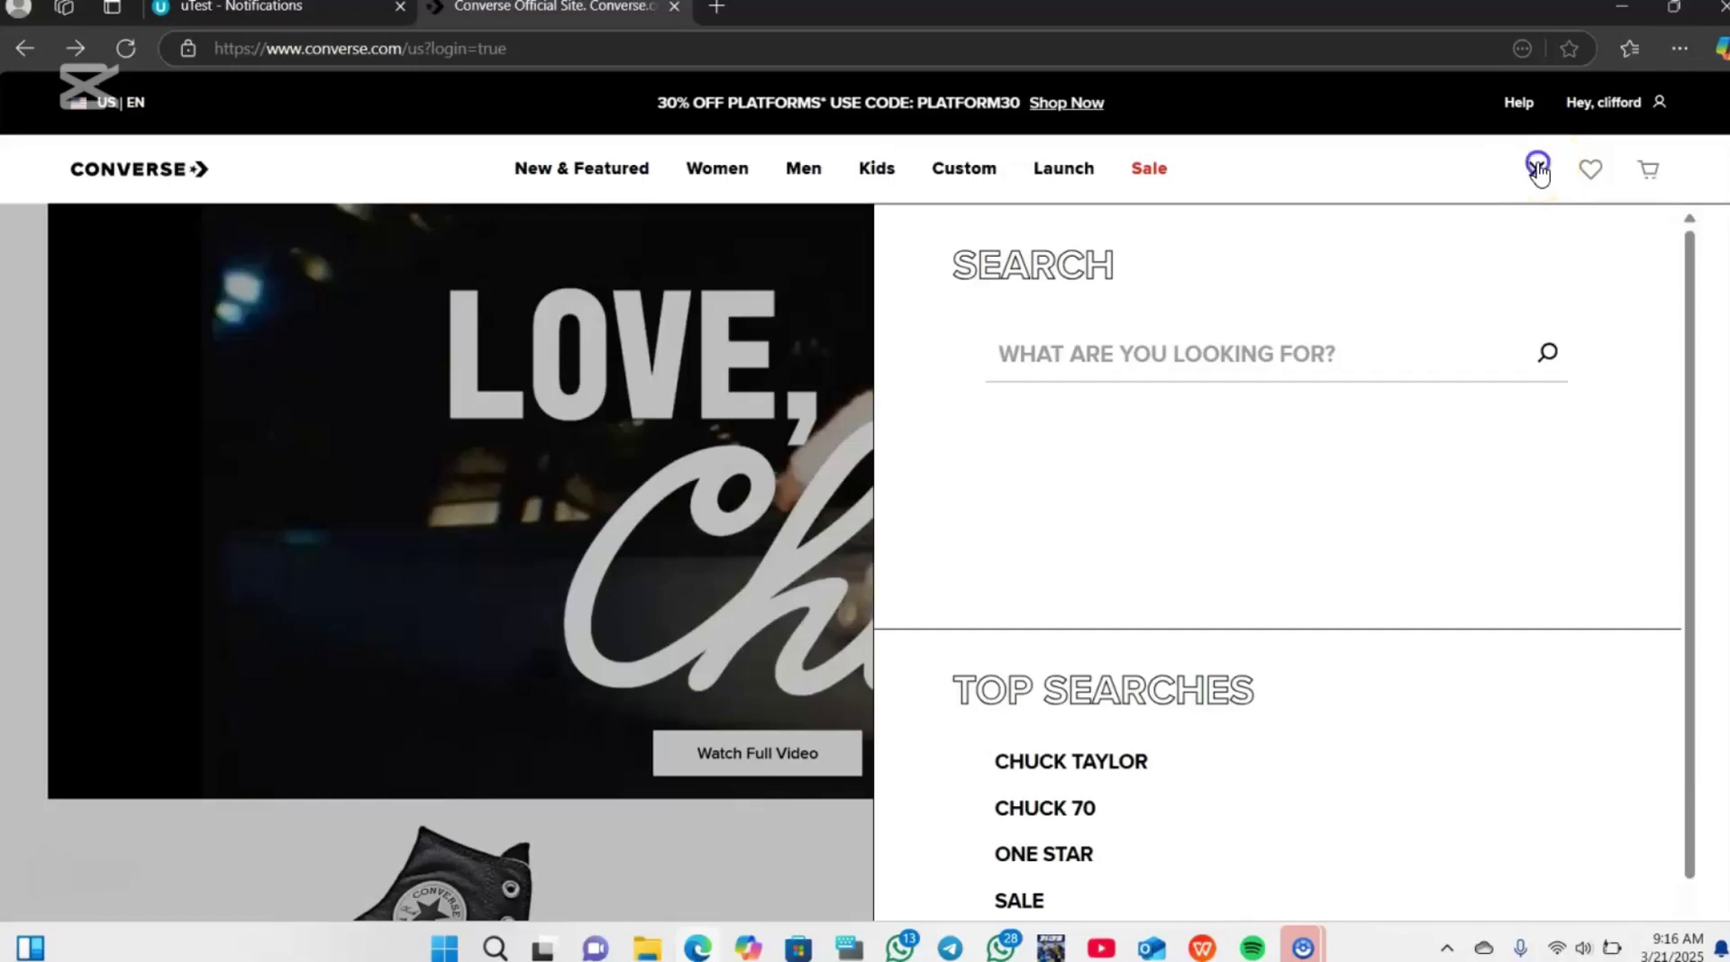
pyautogui.click(1540, 171)
pyautogui.click(1519, 176)
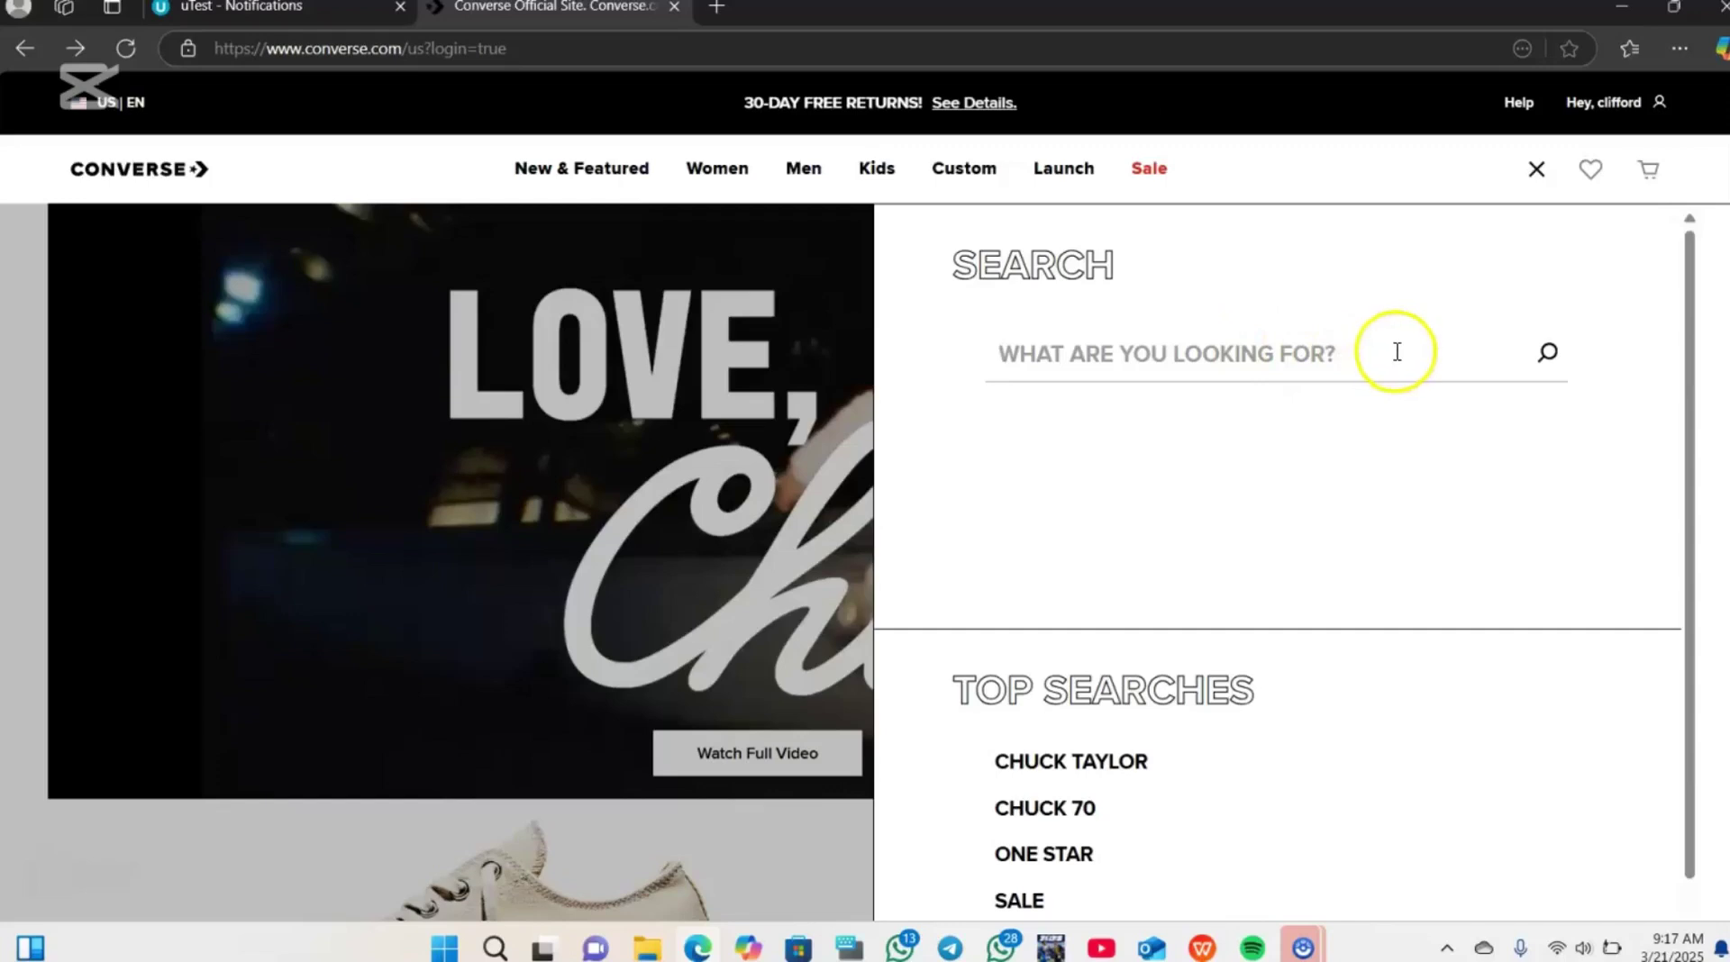
pyautogui.click(1424, 365)
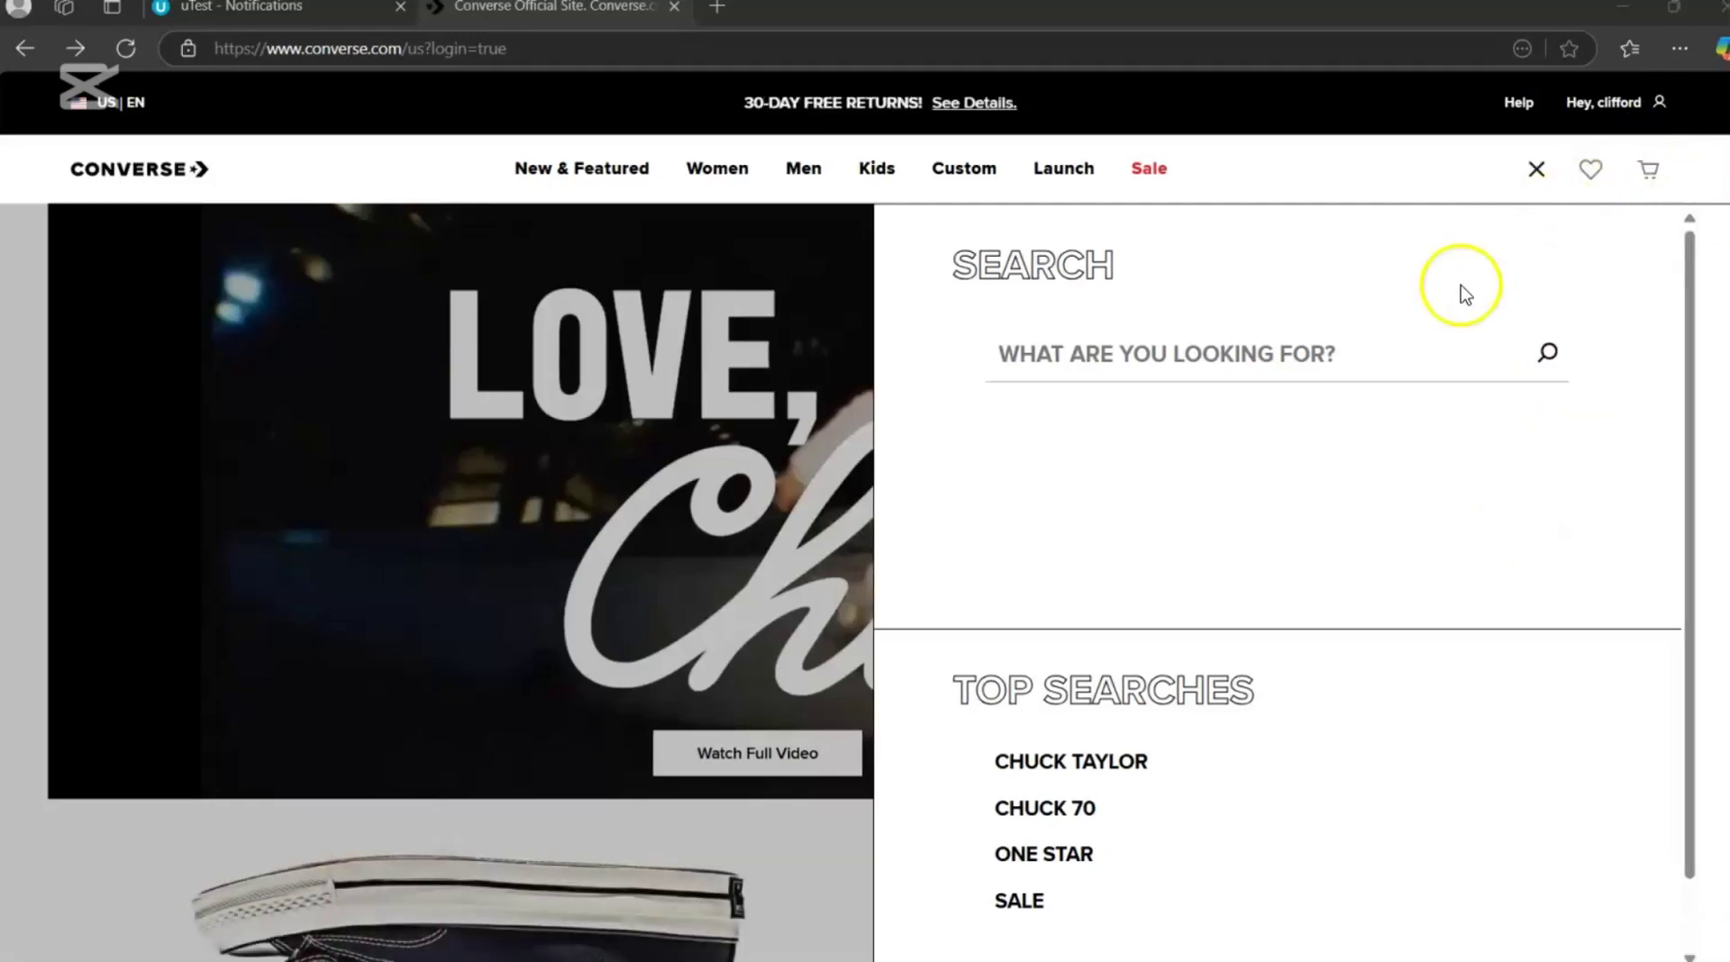
pyautogui.scroll(-1, 1460, 282)
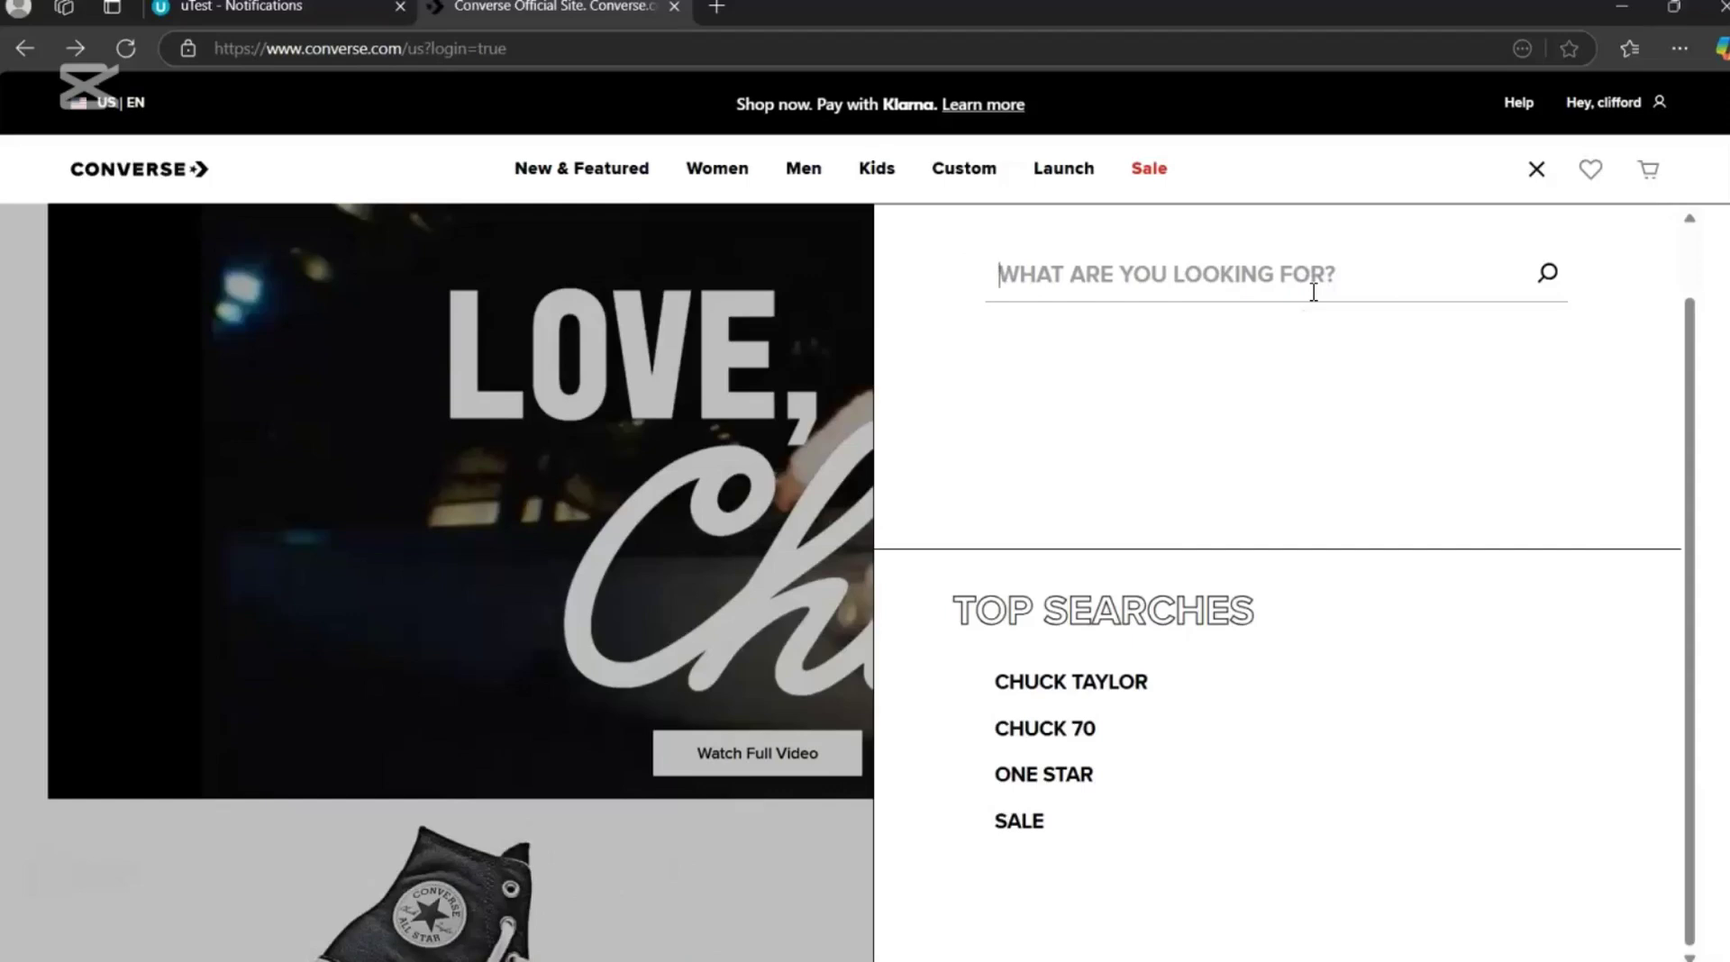
pyautogui.write('HDHE2UHNSQ')
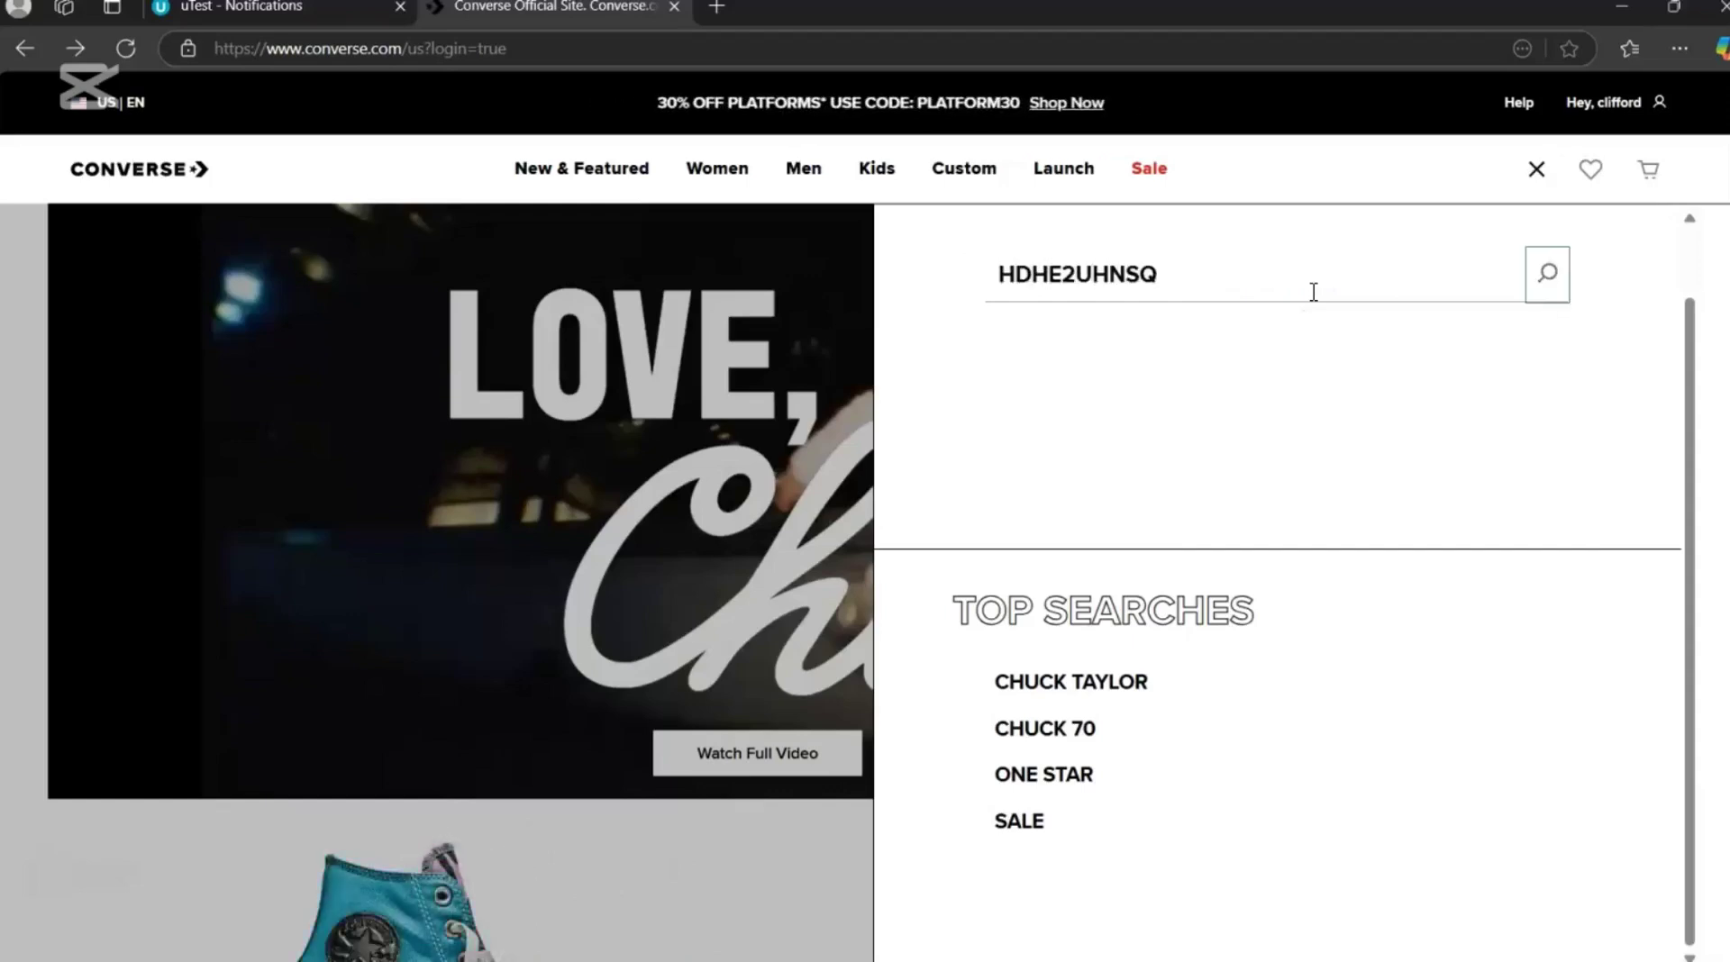
pyautogui.click(1169, 282)
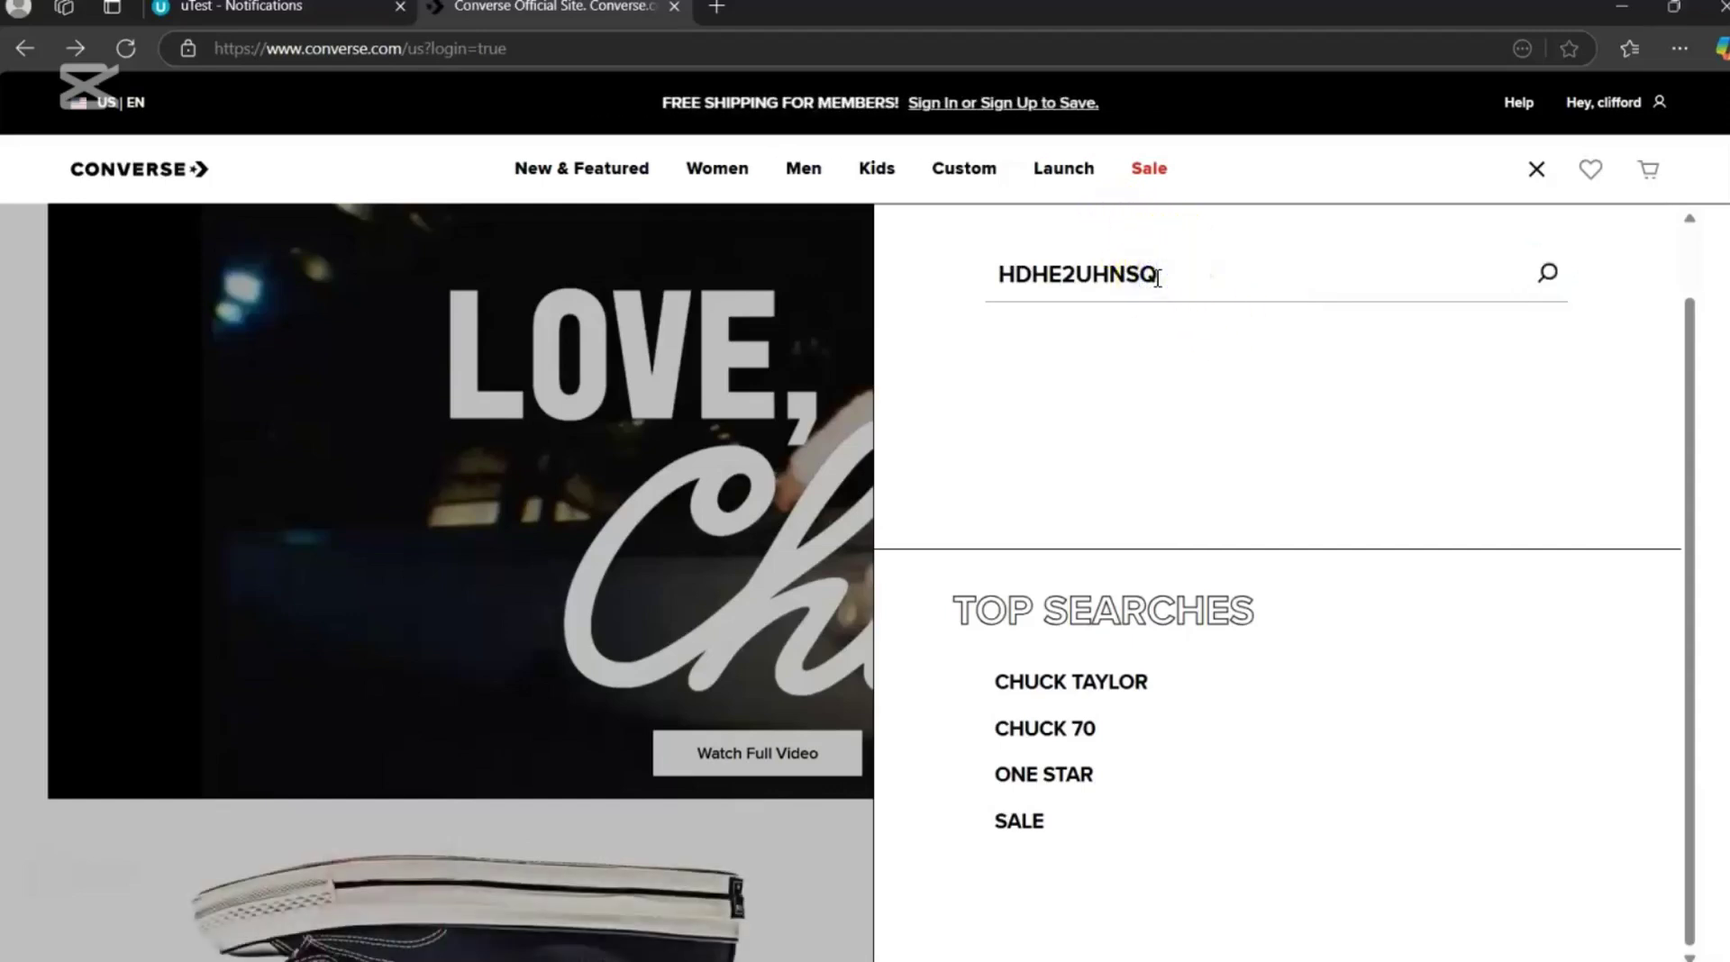
pyautogui.press('BackSpace')
pyautogui.press('BackSpace')
pyautogui.press('BackSpace')
pyautogui.press('BackSpace')
pyautogui.press('BackSpace')
pyautogui.press('BackSpace')
pyautogui.press('BackSpace')
pyautogui.press('BackSpace')
pyautogui.press('BackSpace')
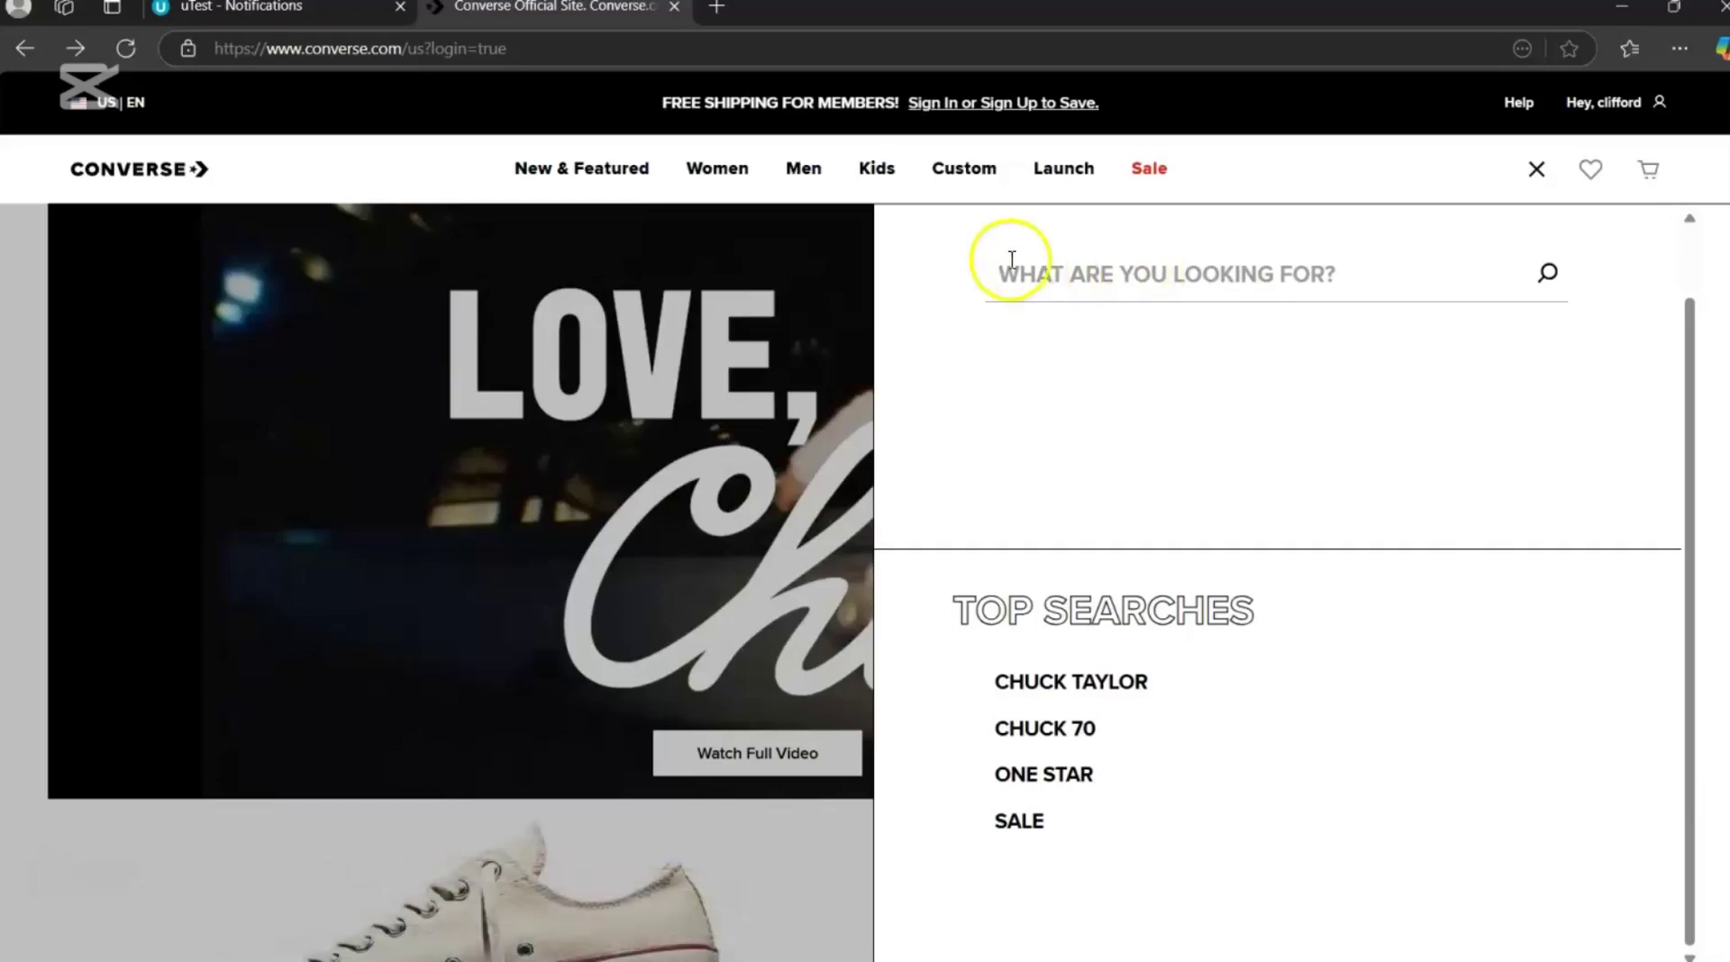
# Preview the Women, Men, Kids, Custom, Launch and Sale mega-menus in turn.
pyautogui.moveTo(707, 170)
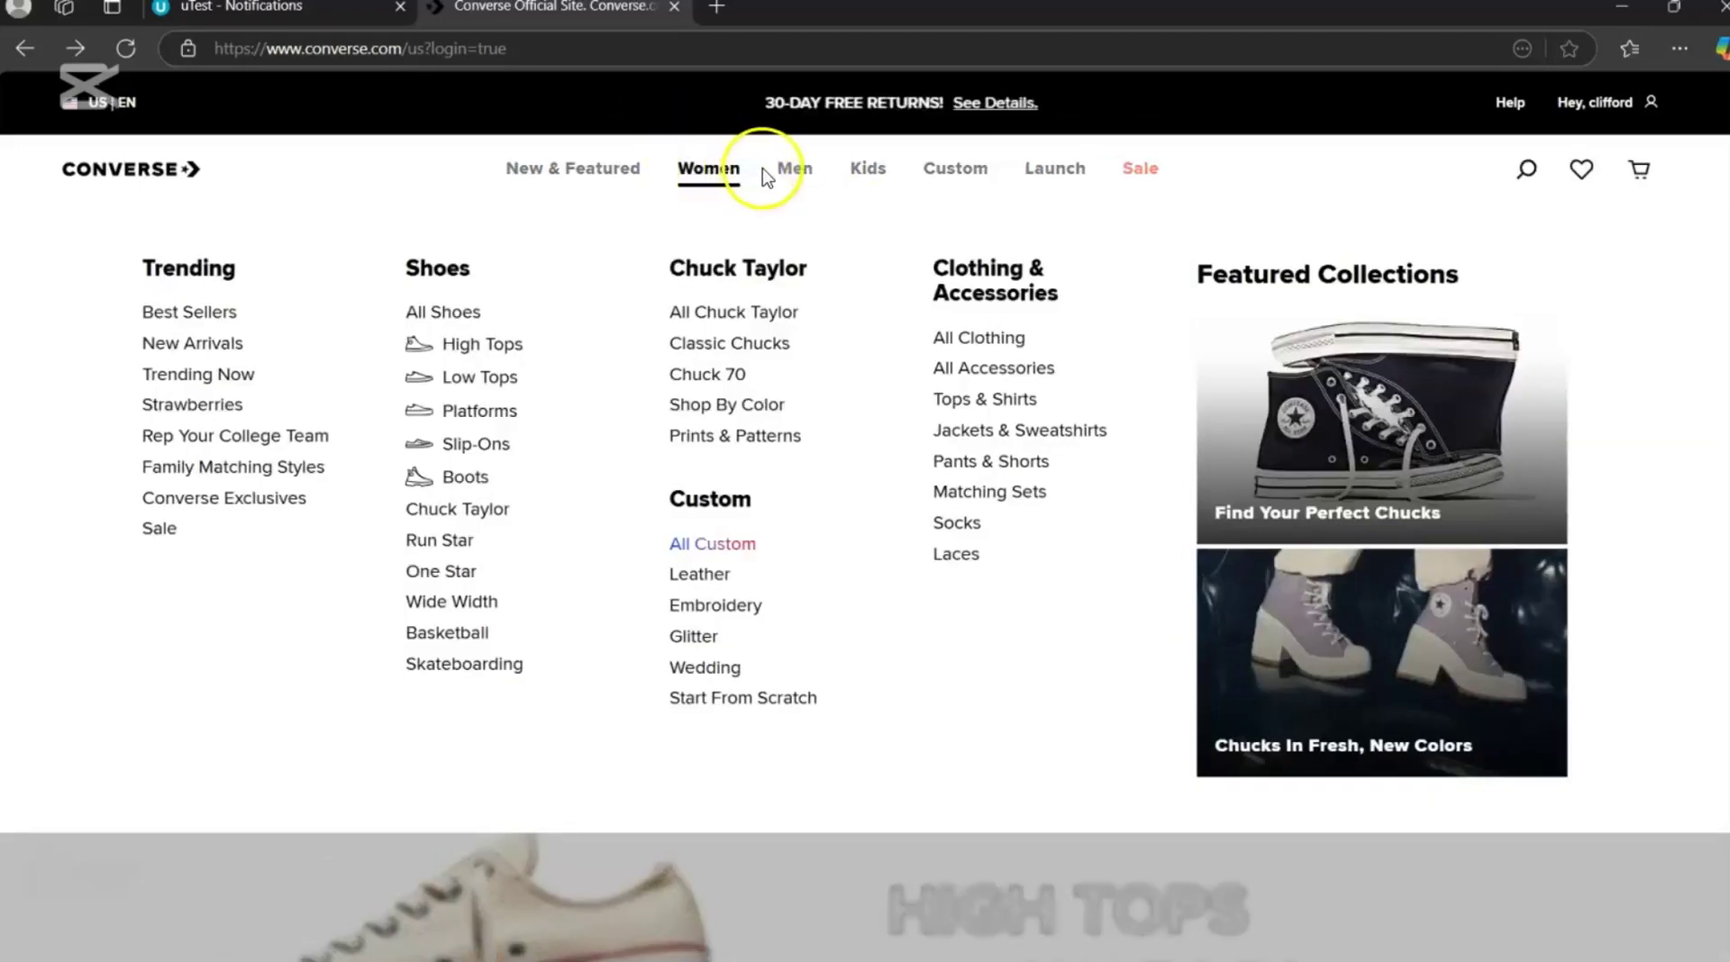
pyautogui.moveTo(793, 173)
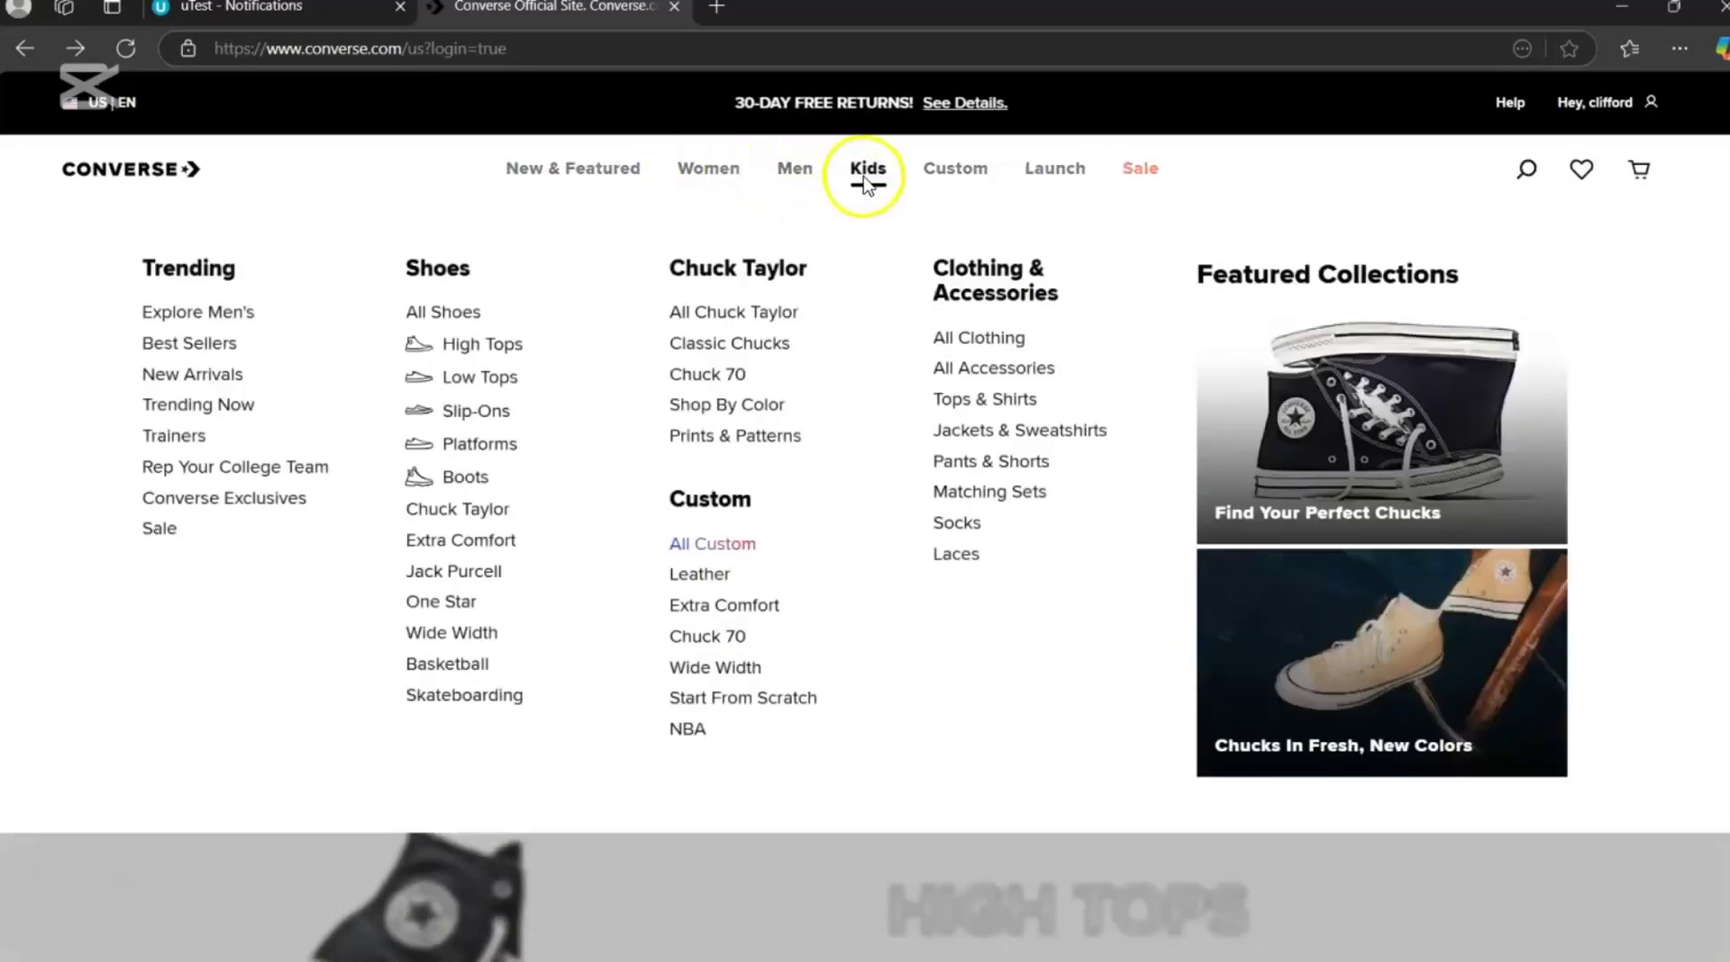
pyautogui.moveTo(869, 180)
pyautogui.moveTo(956, 173)
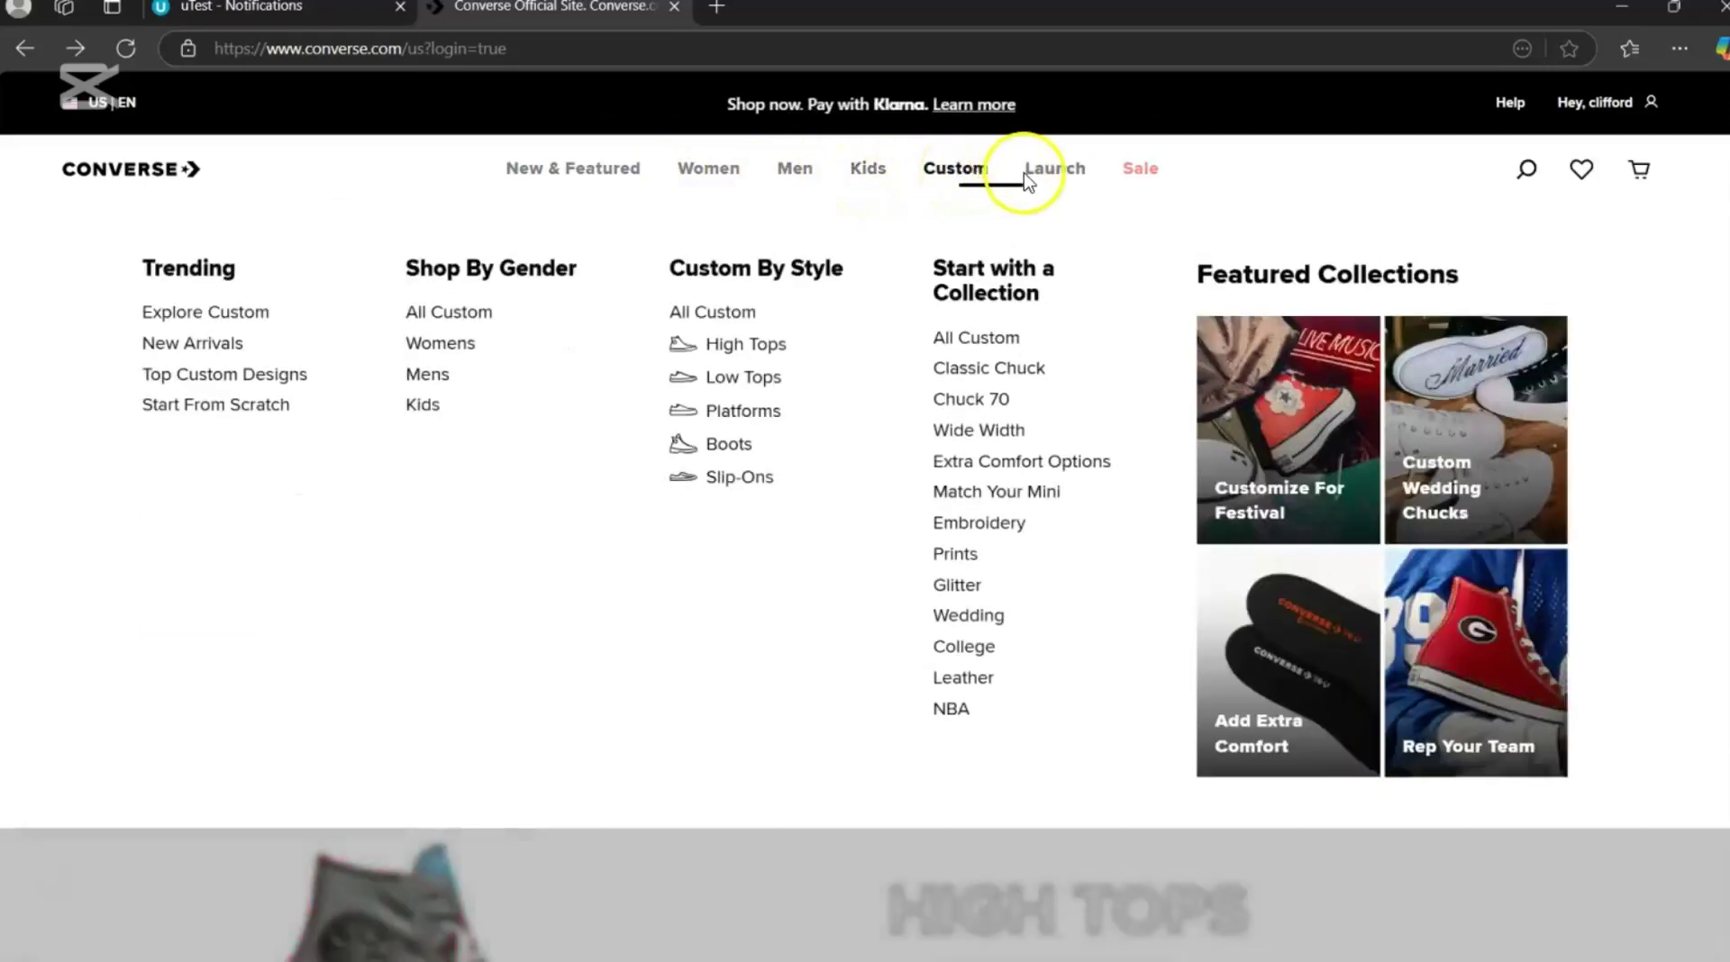
pyautogui.moveTo(1046, 176)
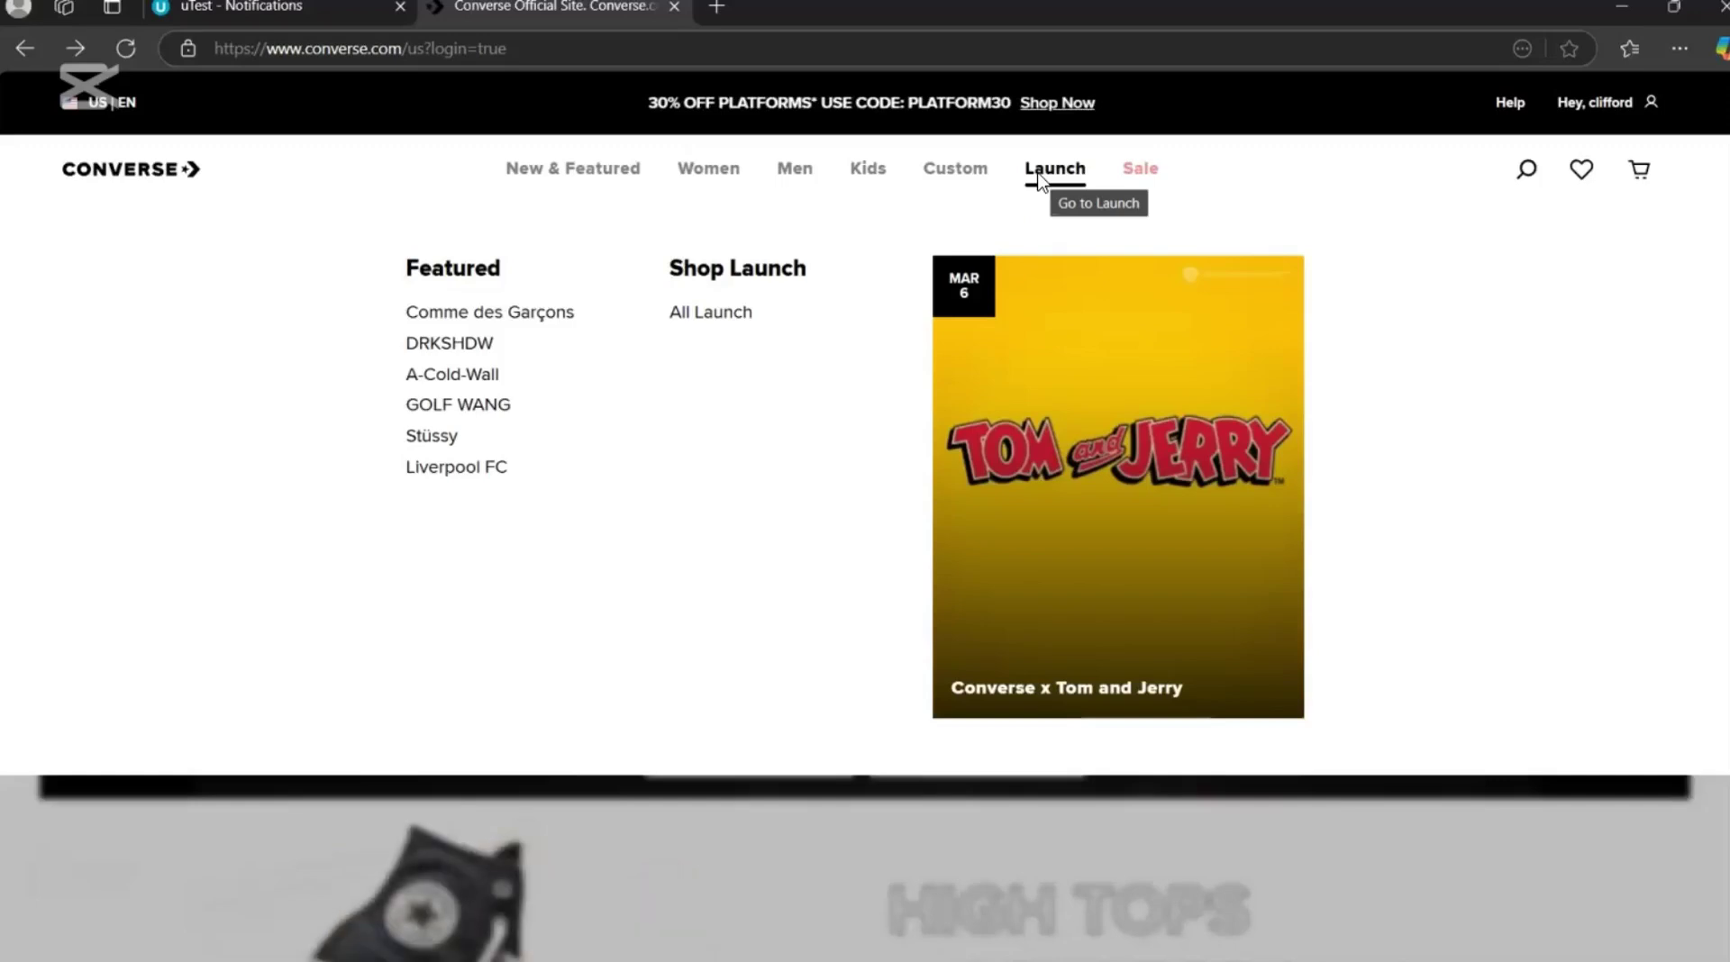
pyautogui.moveTo(1165, 187)
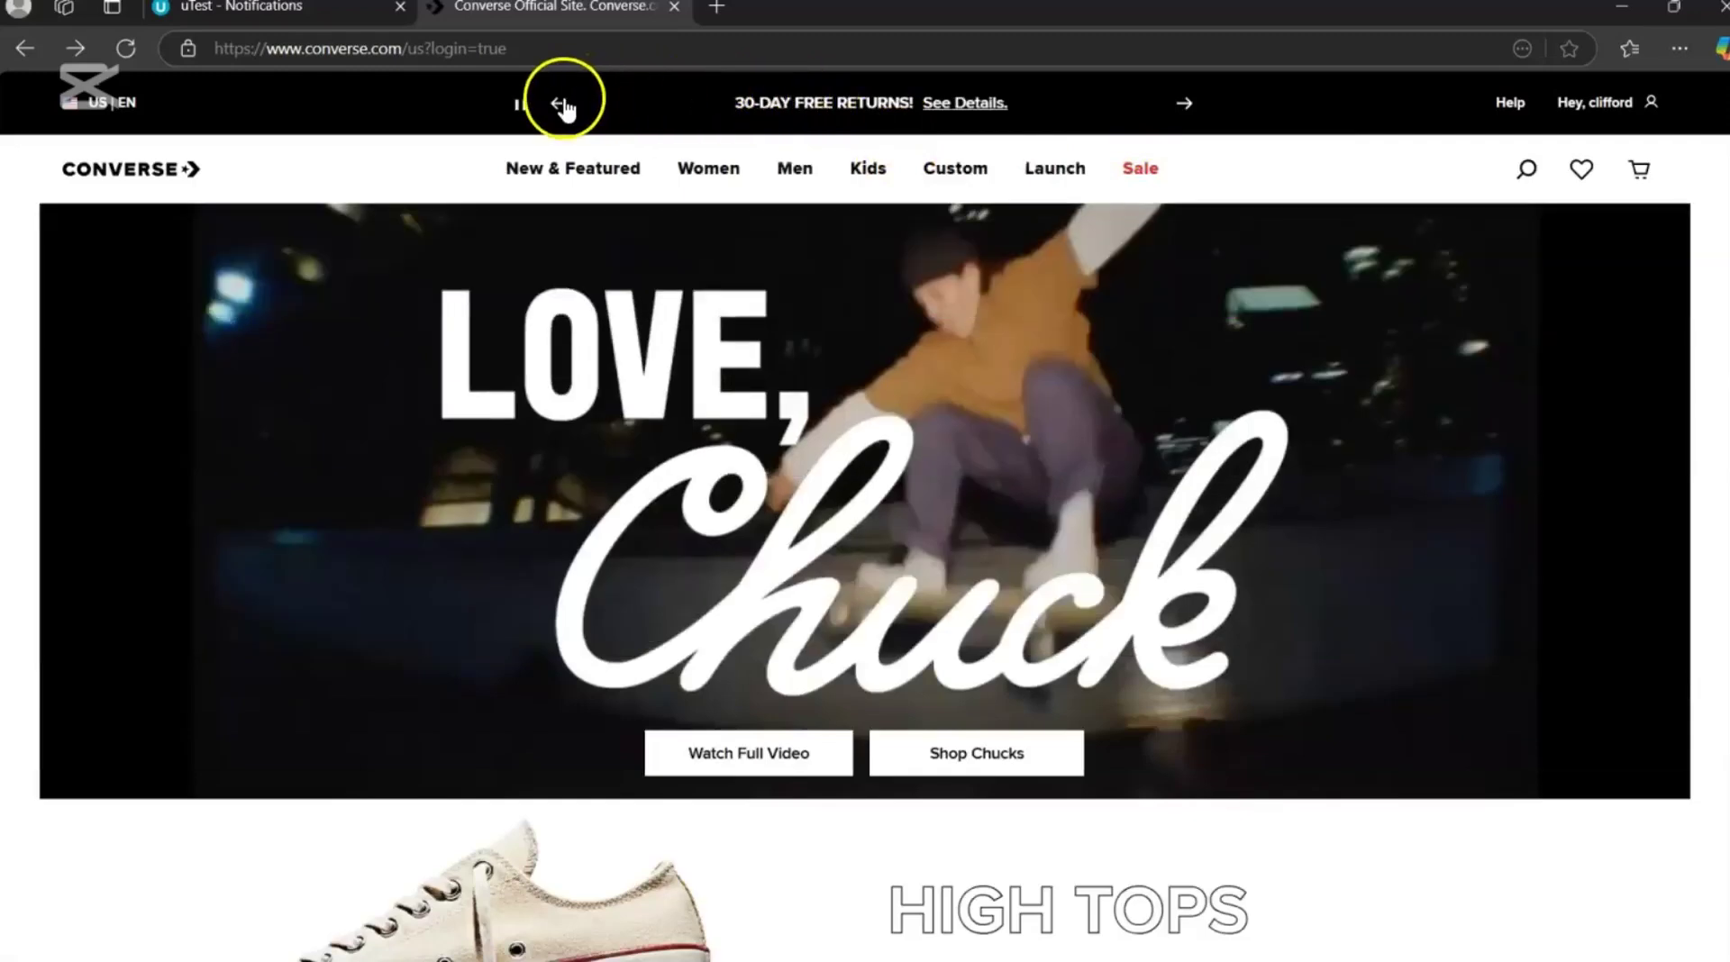
pyautogui.click(563, 106)
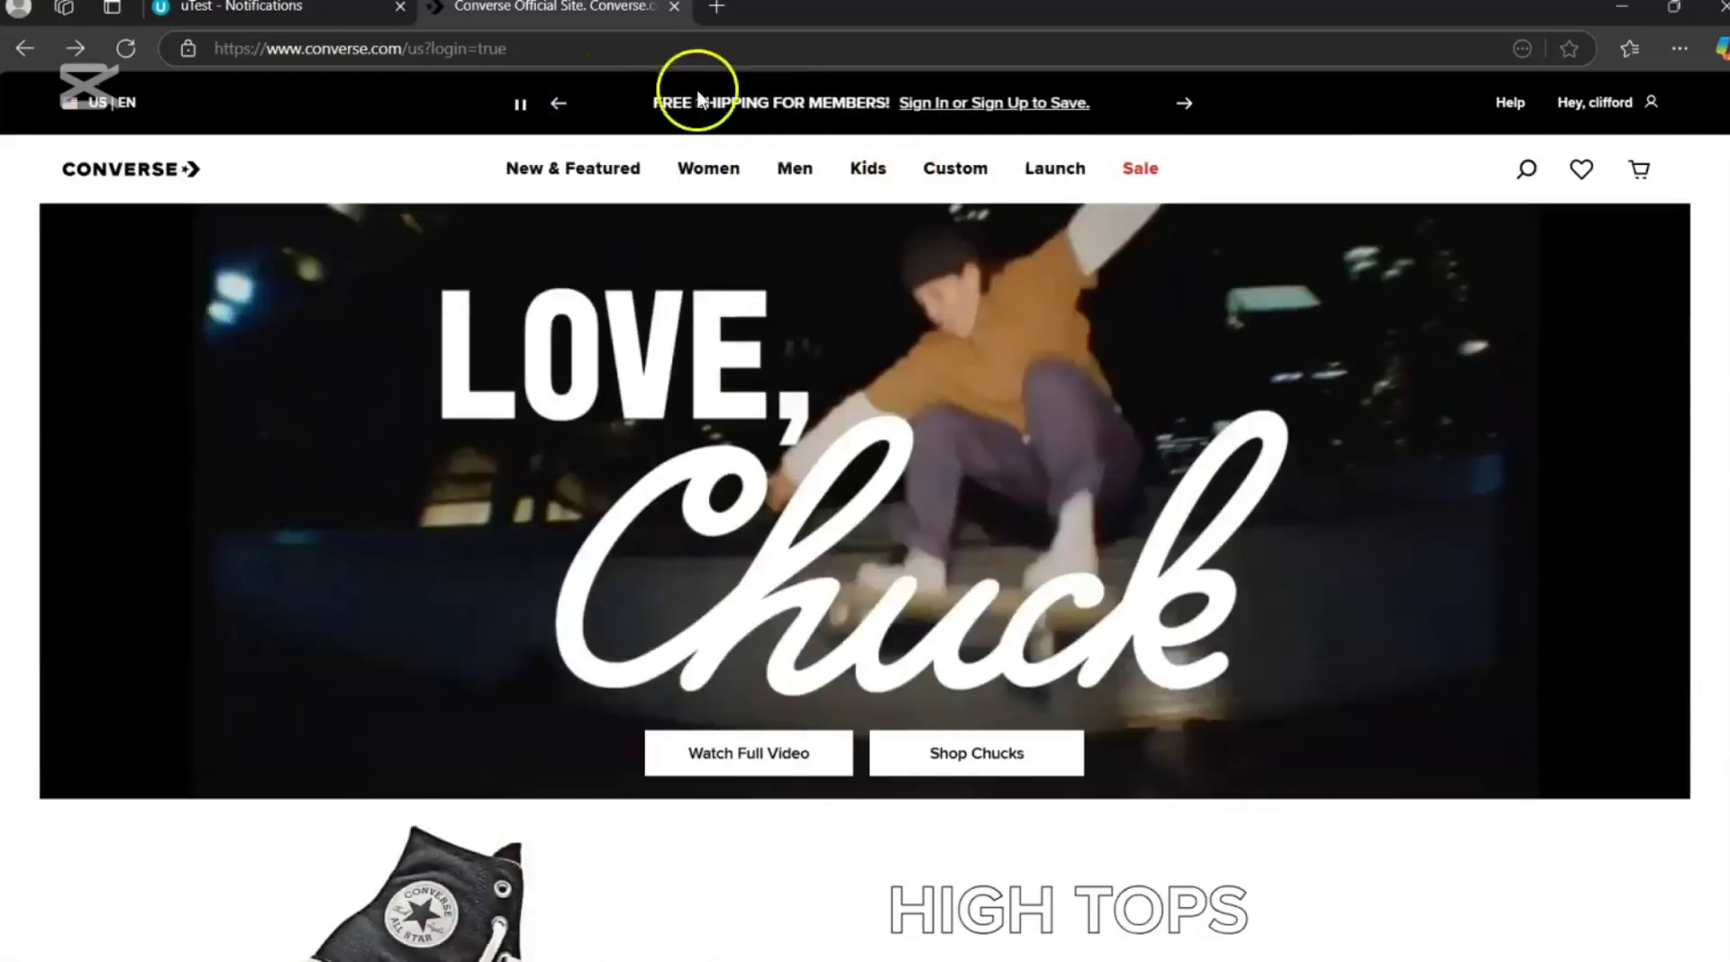
pyautogui.click(1649, 107)
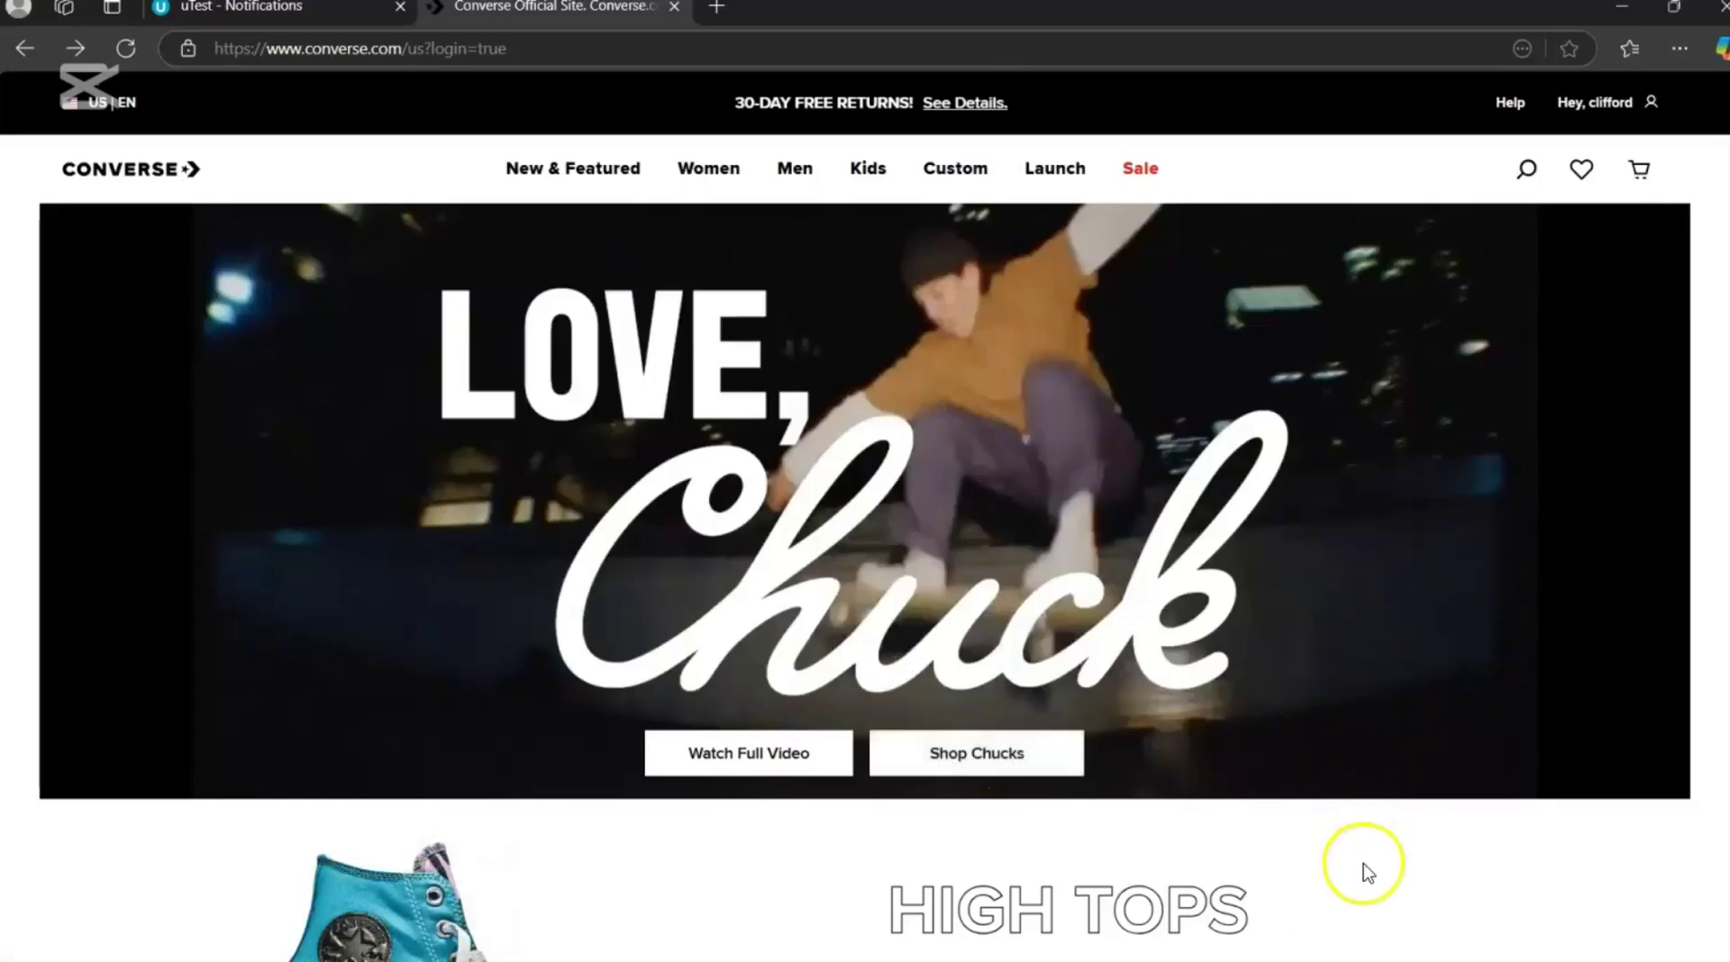
# Scroll down the Converse page, then minimise Edge to reveal HandBrake's Source Selection screen.
pyautogui.scroll(-2, 1389, 859)
pyautogui.scroll(-6, 1389, 861)
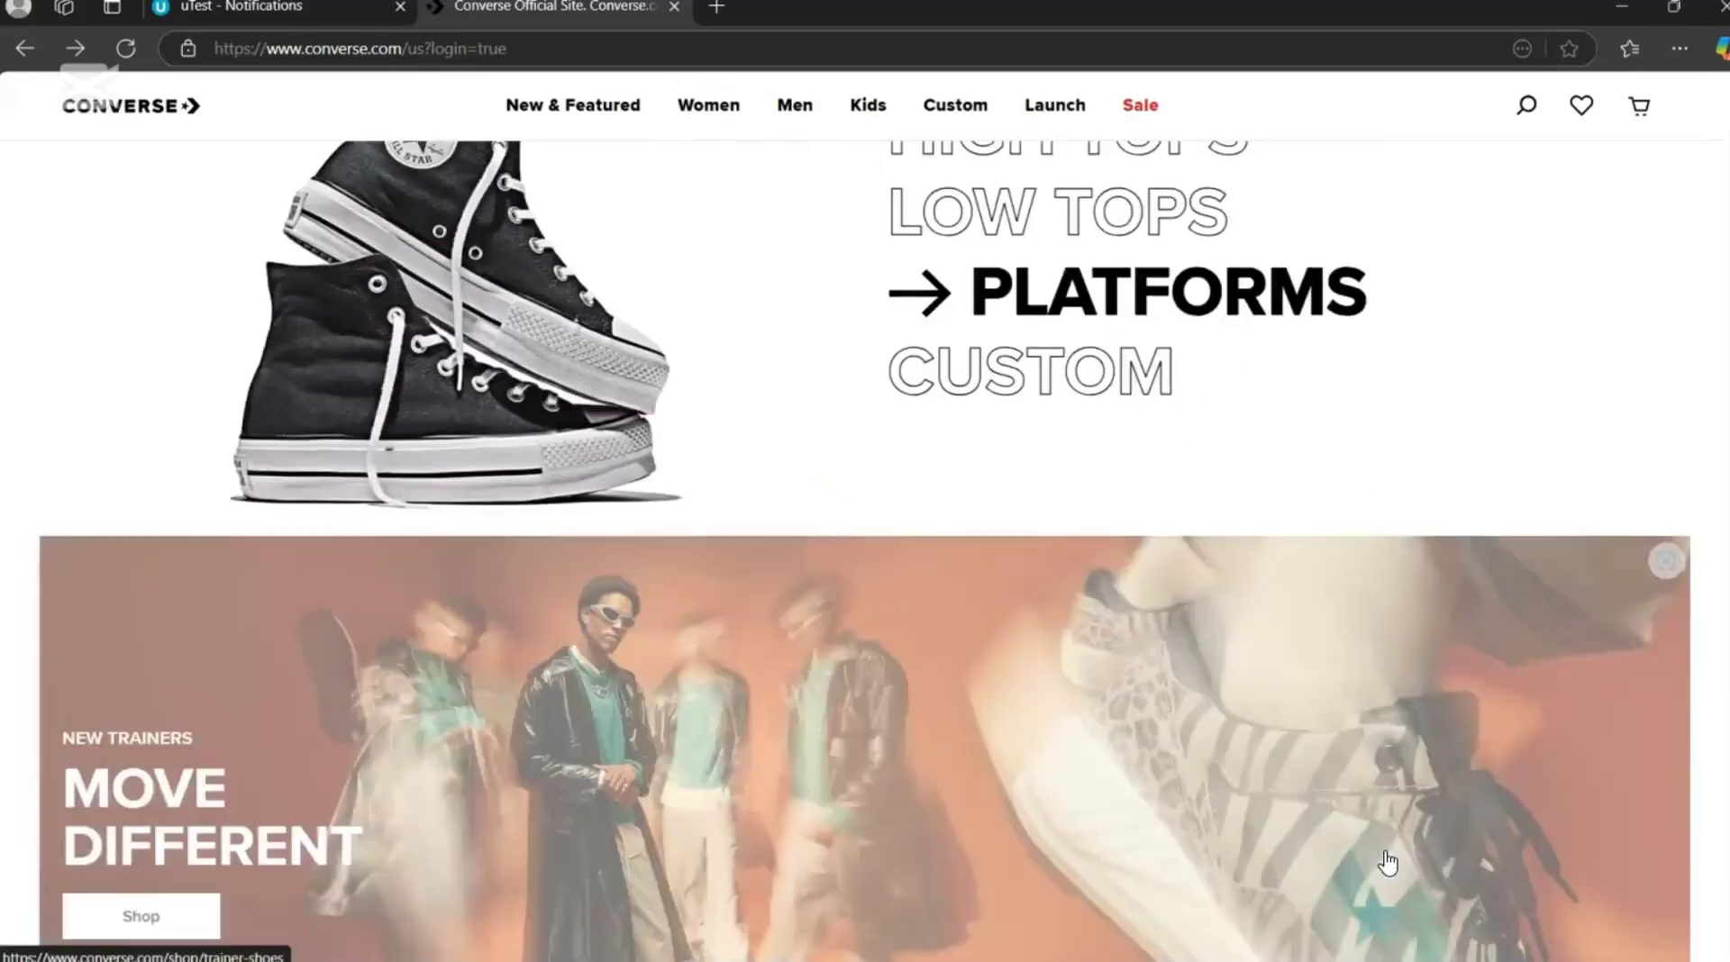
pyautogui.scroll(-4, 1388, 861)
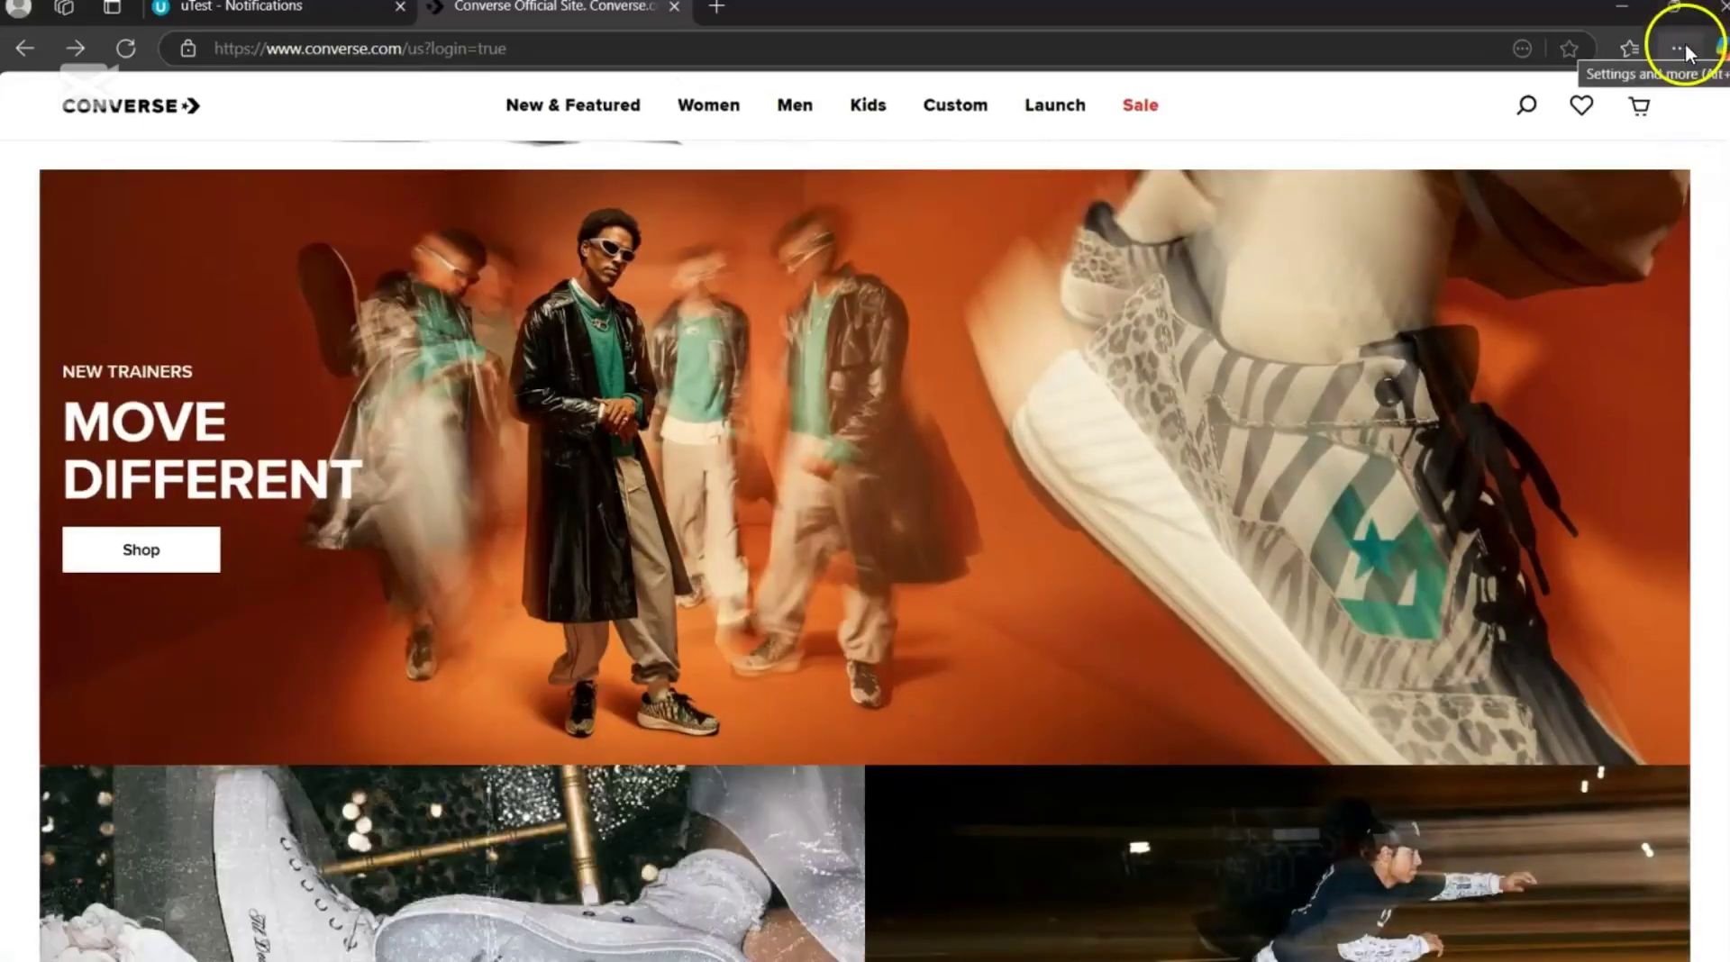
pyautogui.click(1685, 46)
pyautogui.click(1682, 45)
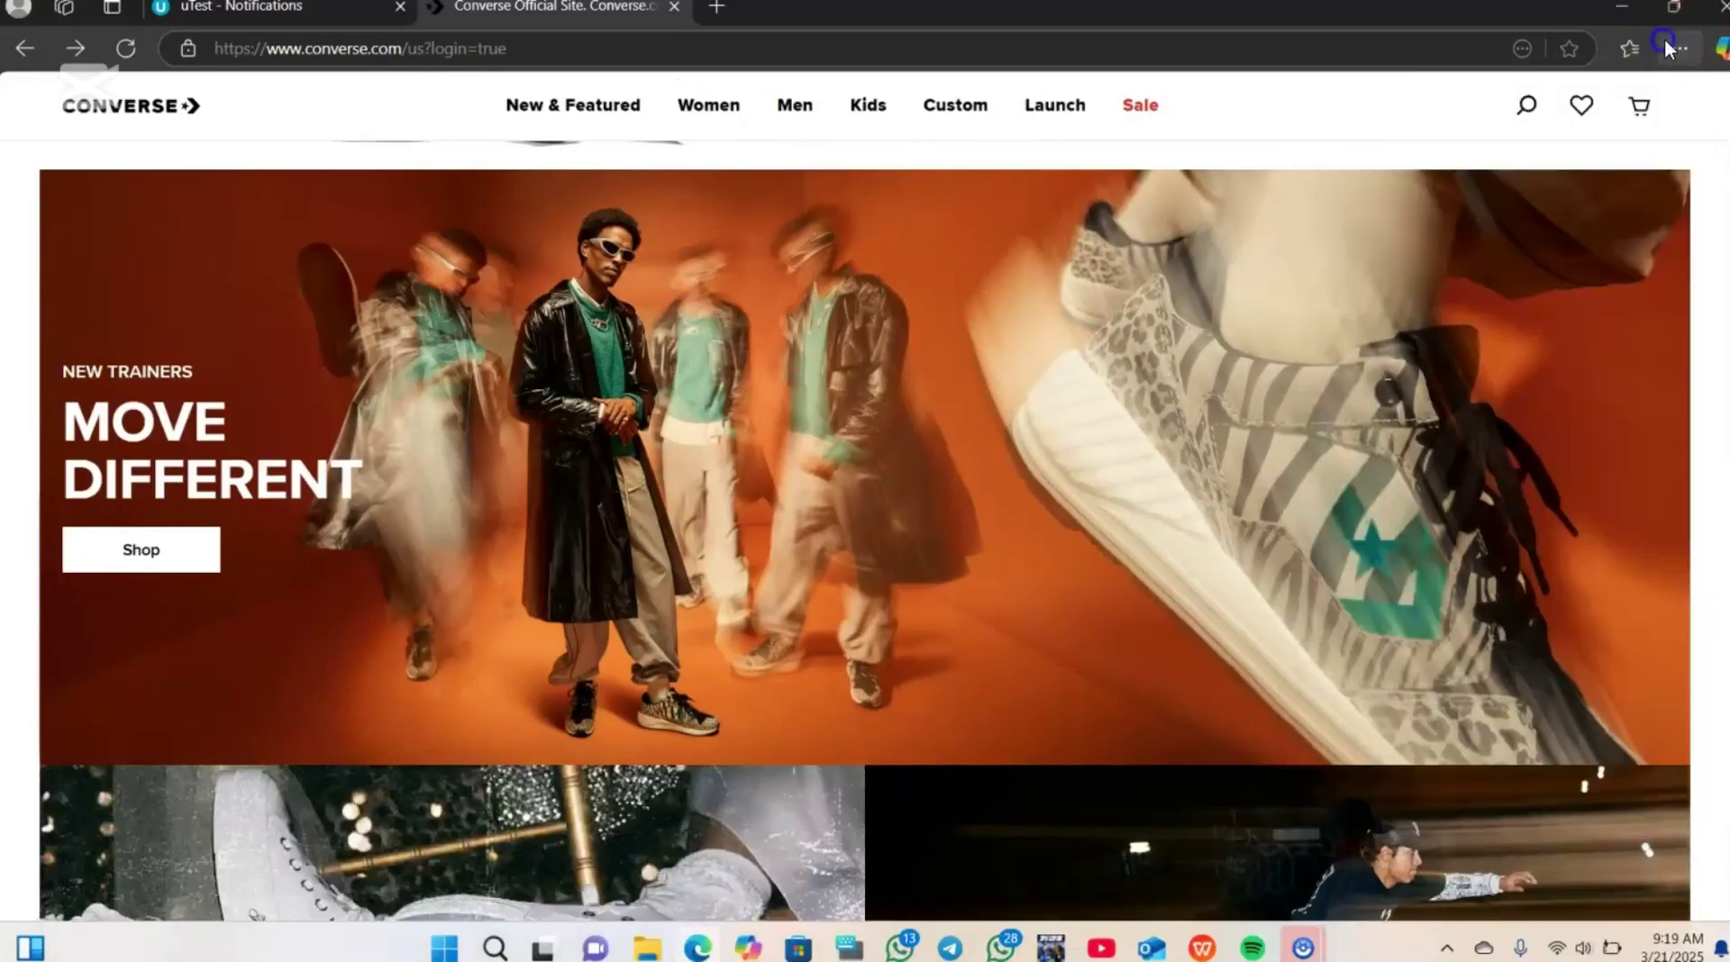
pyautogui.click(1682, 46)
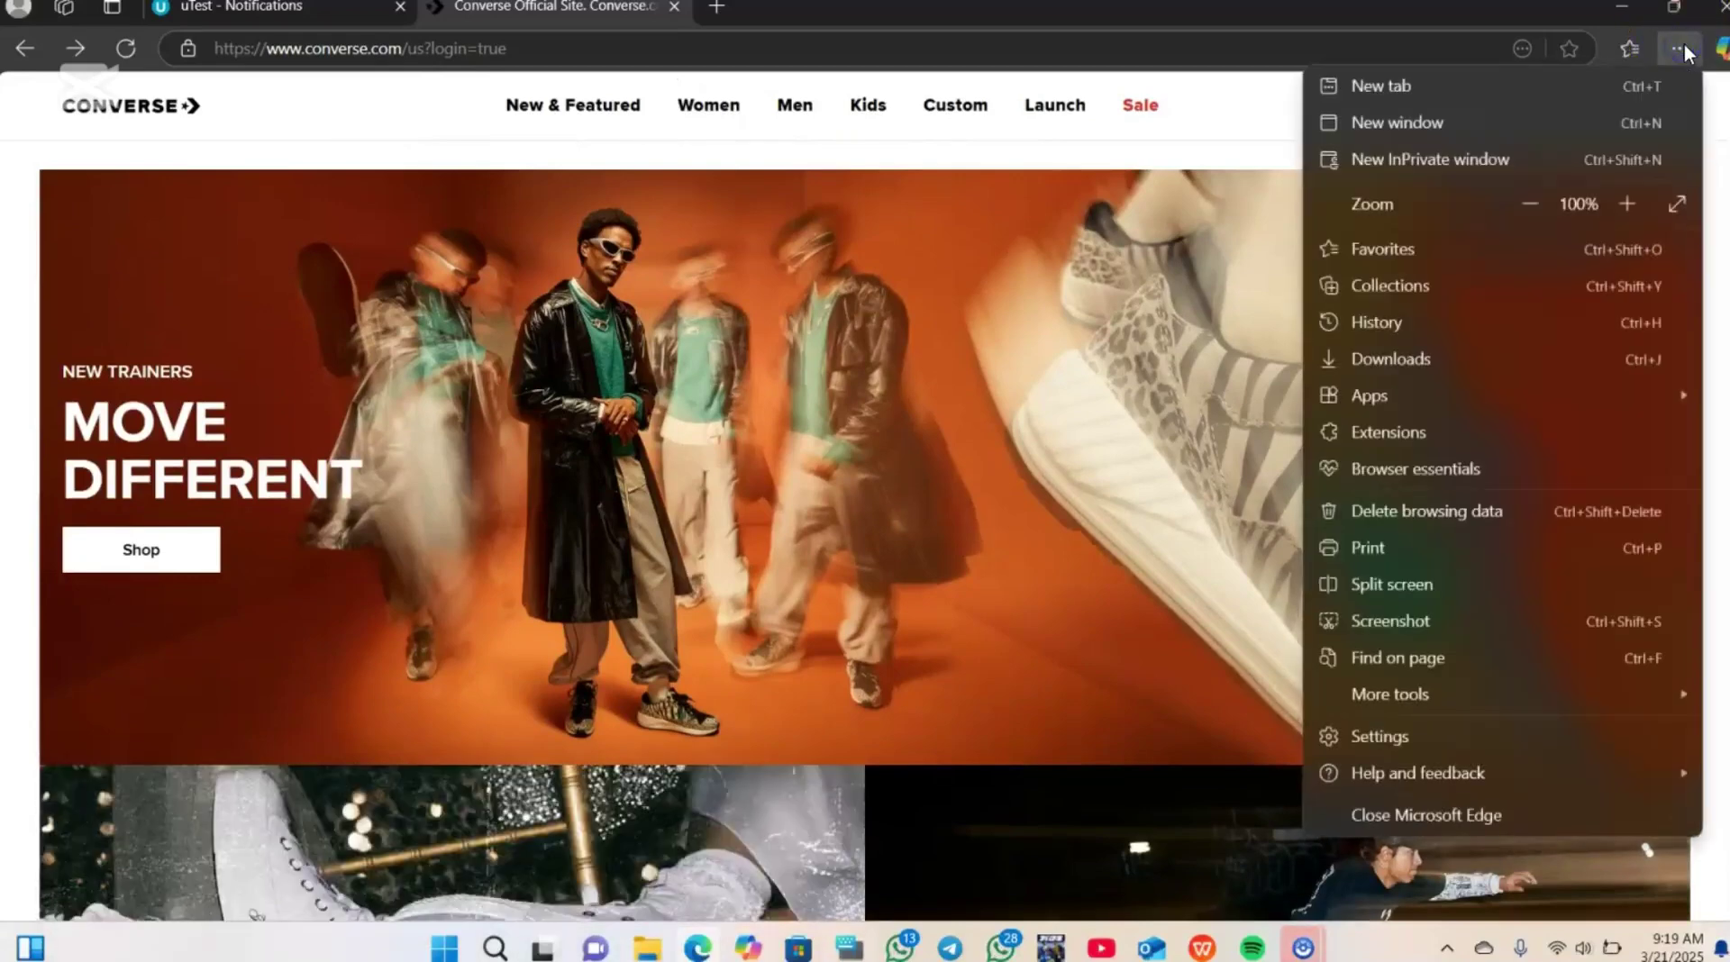
pyautogui.click(1619, 9)
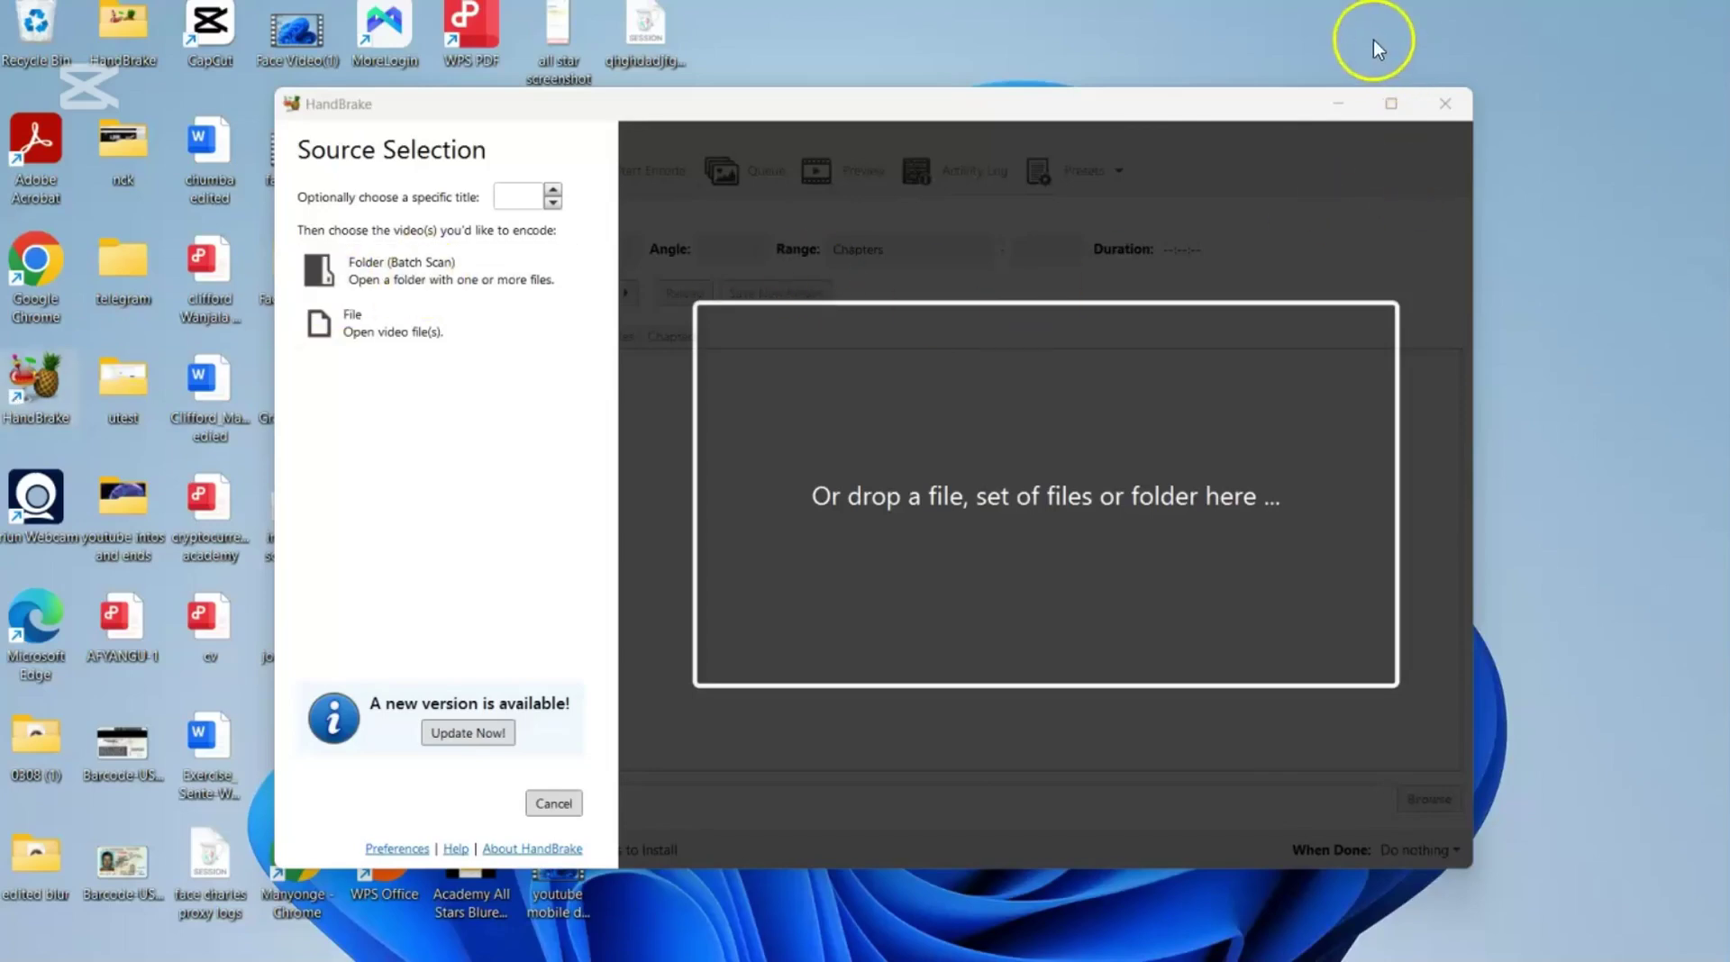
# Drag the 'charles proxy youtube' desktop video into HandBrake to load it as the source.
pyautogui.click(1385, 105)
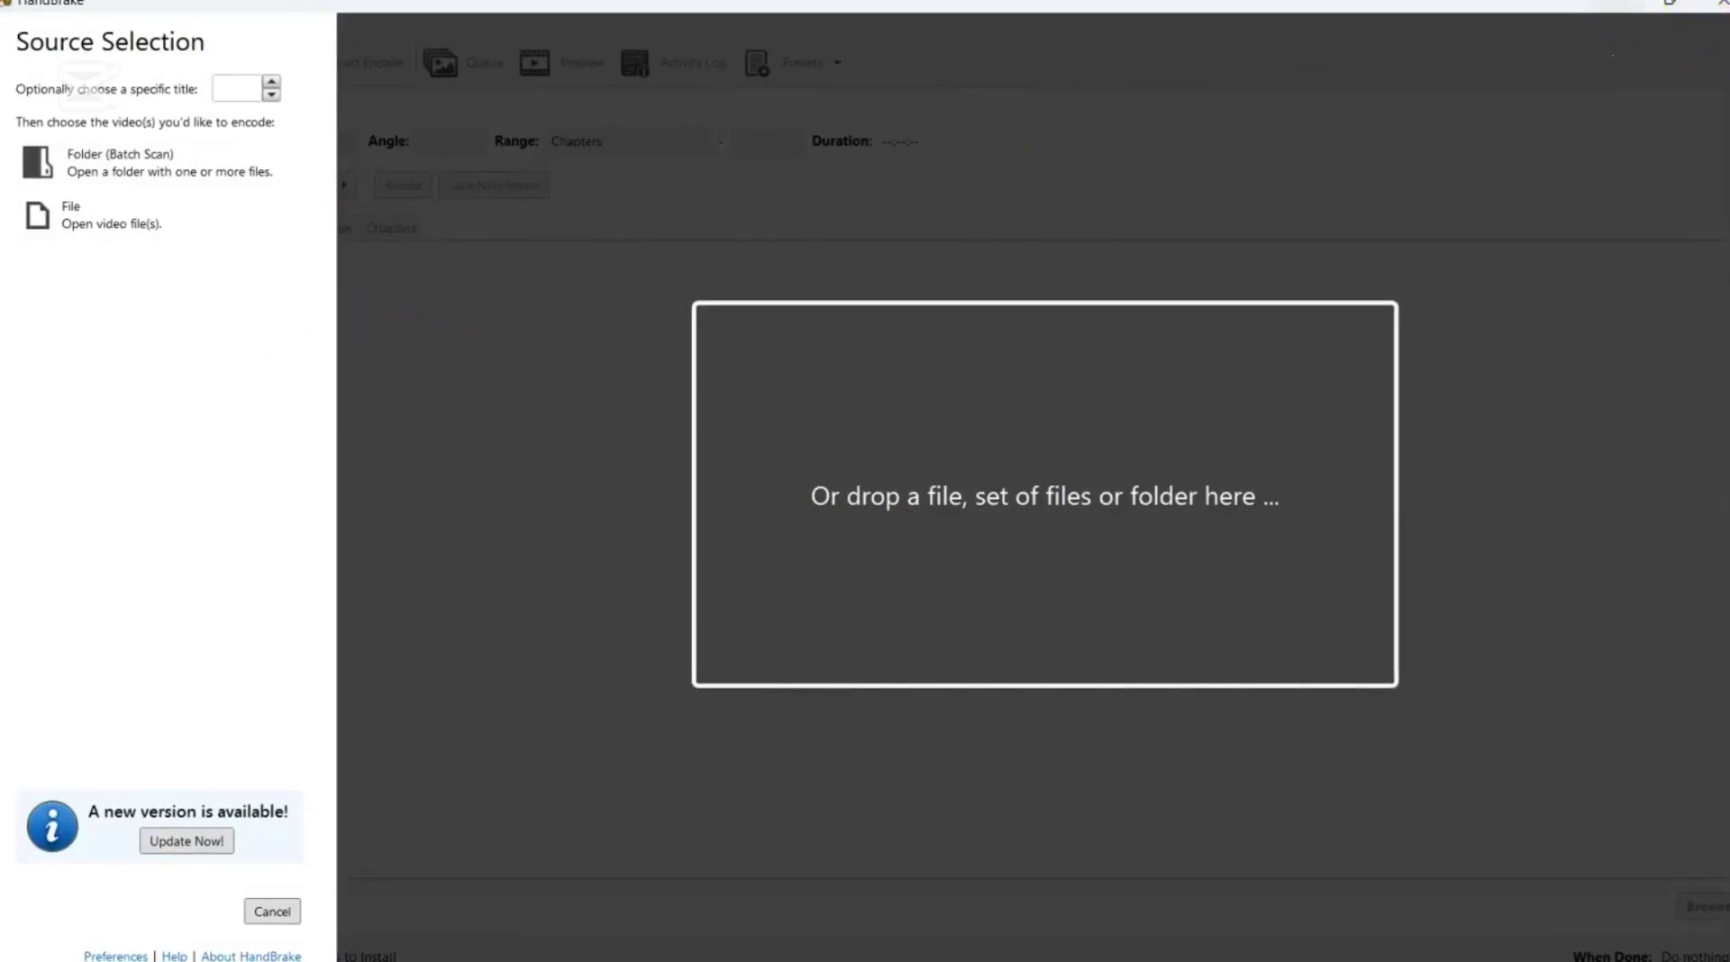
pyautogui.click(1675, 15)
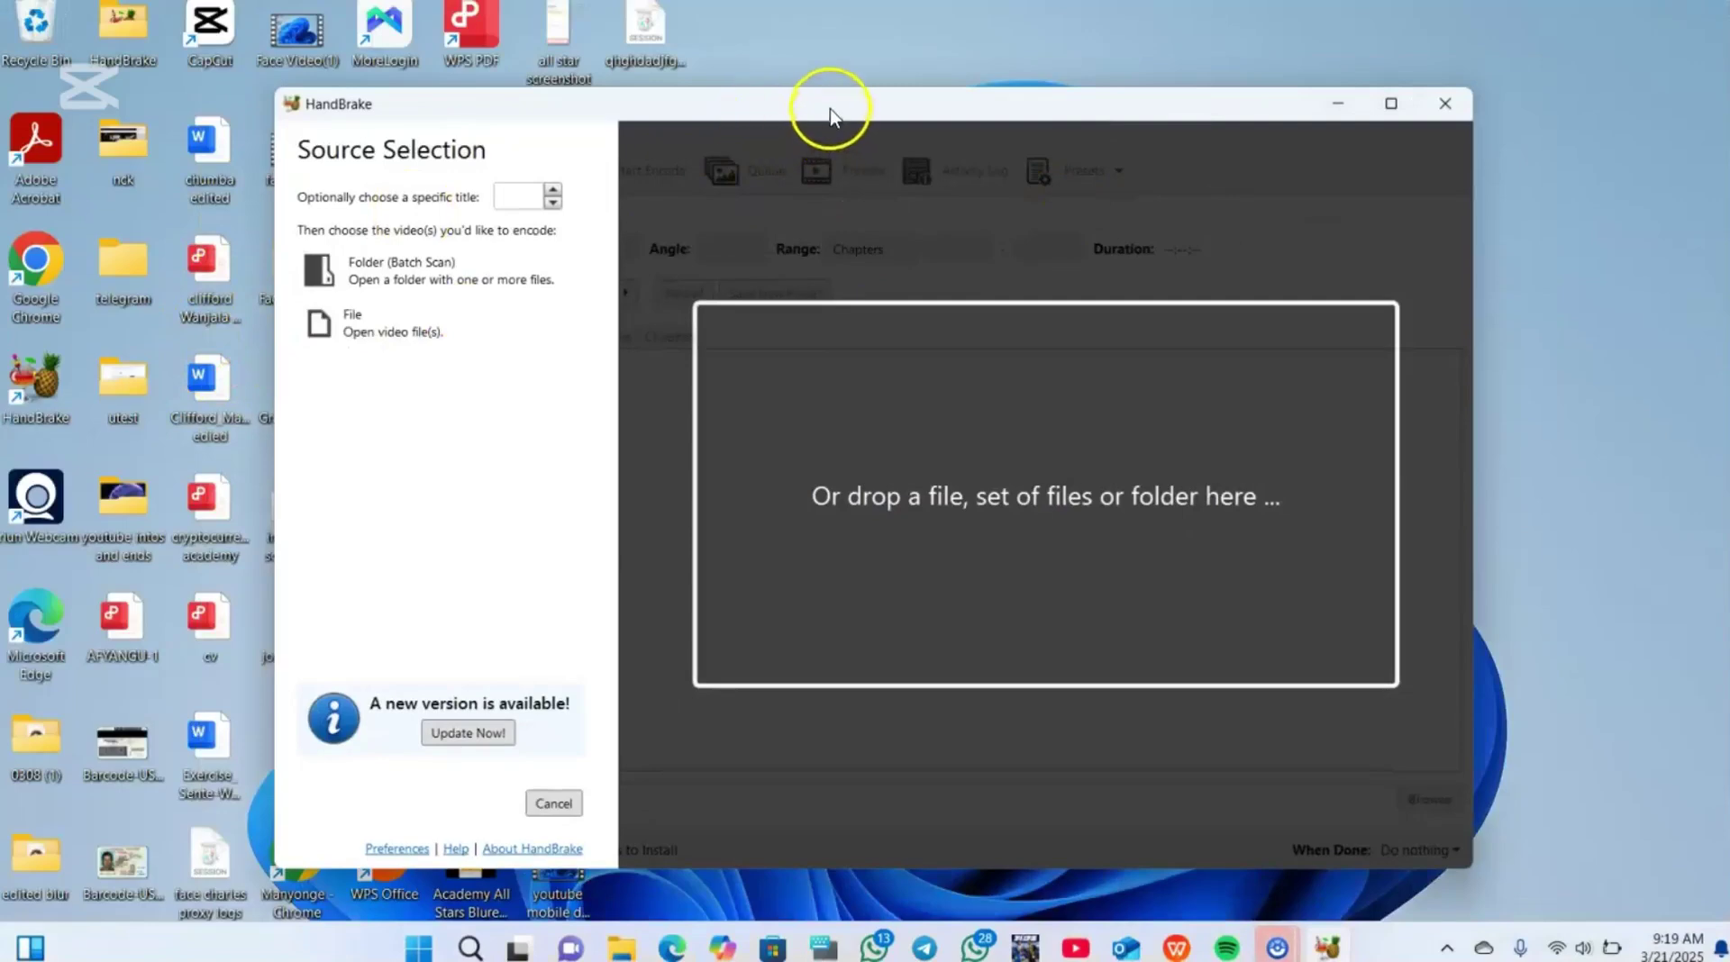
pyautogui.moveTo(830, 114); pyautogui.dragTo(889, 294)
pyautogui.moveTo(645, 157); pyautogui.dragTo(916, 506)
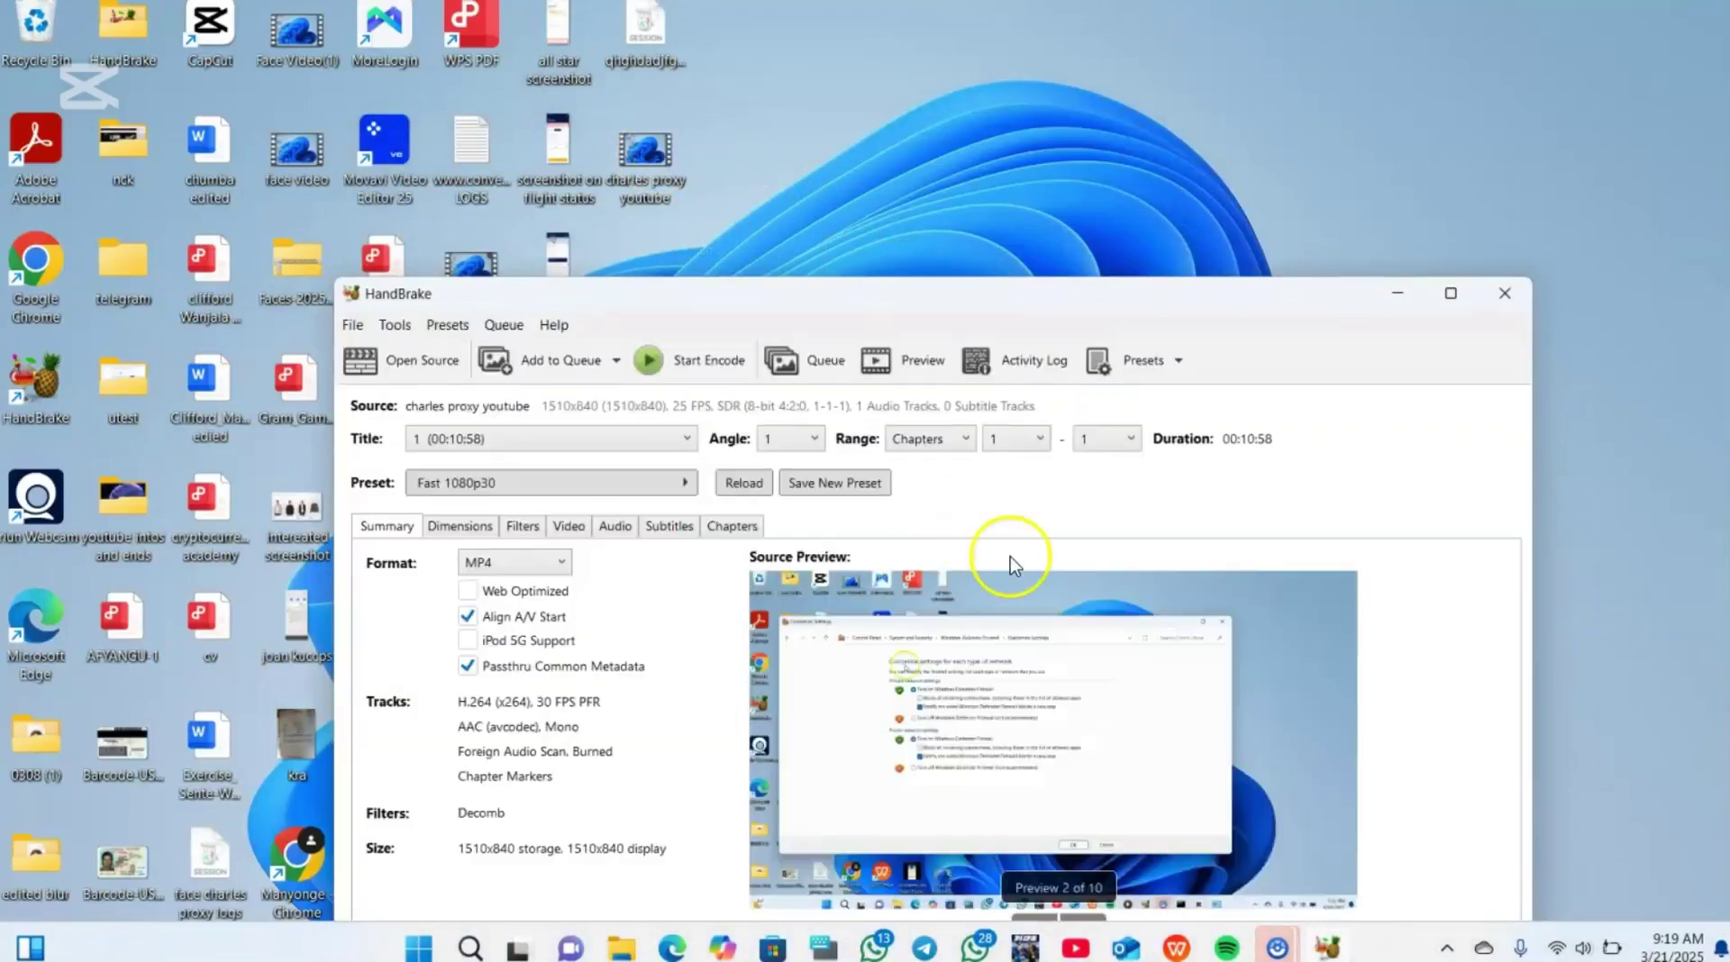
# Maximize HandBrake to show the video's summary, then try the Open Source, Preview and Activity Log buttons.
pyautogui.click(1433, 295)
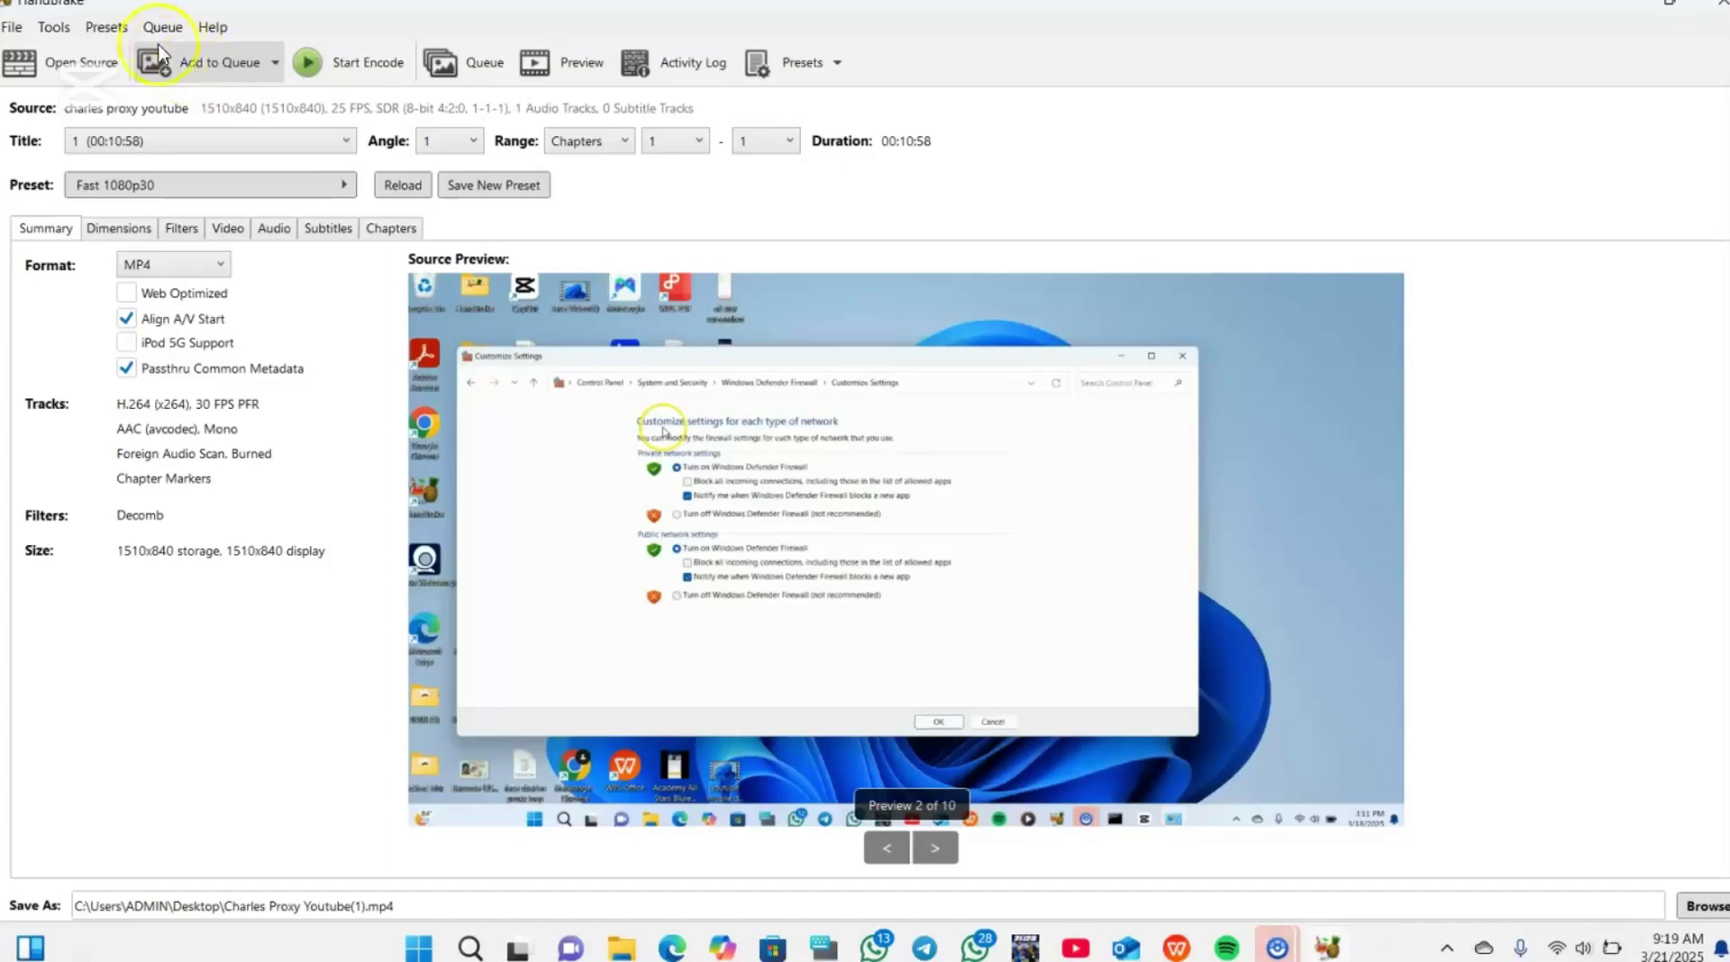
pyautogui.click(108, 75)
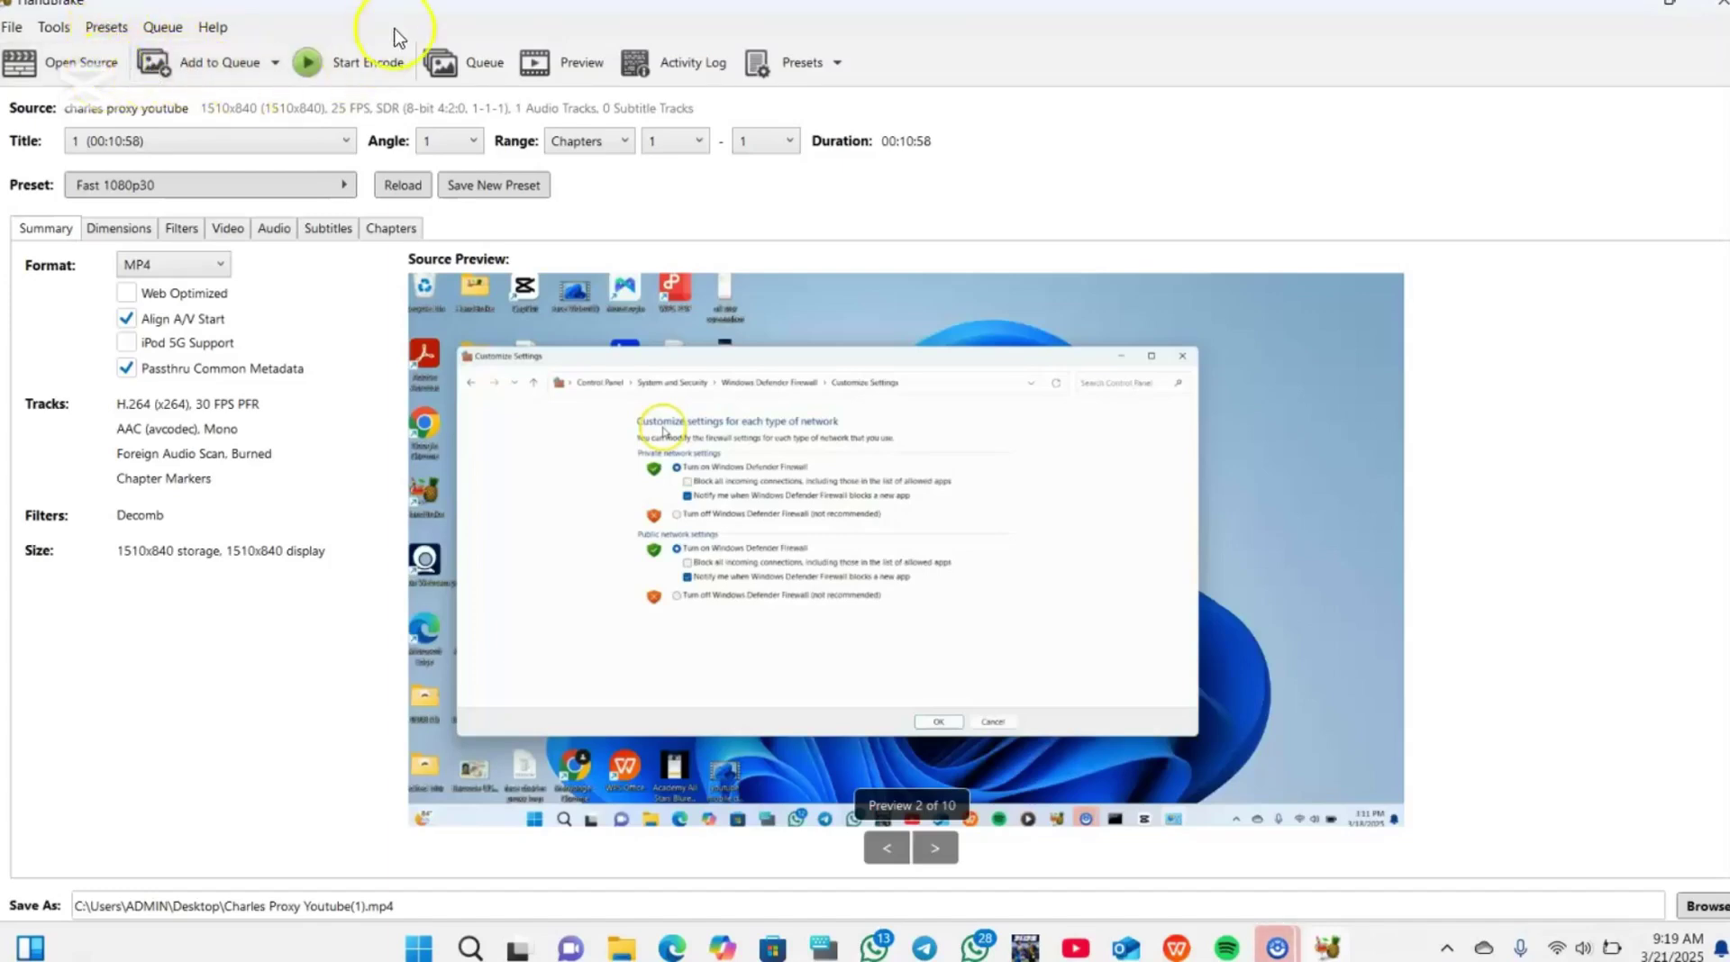
pyautogui.click(579, 65)
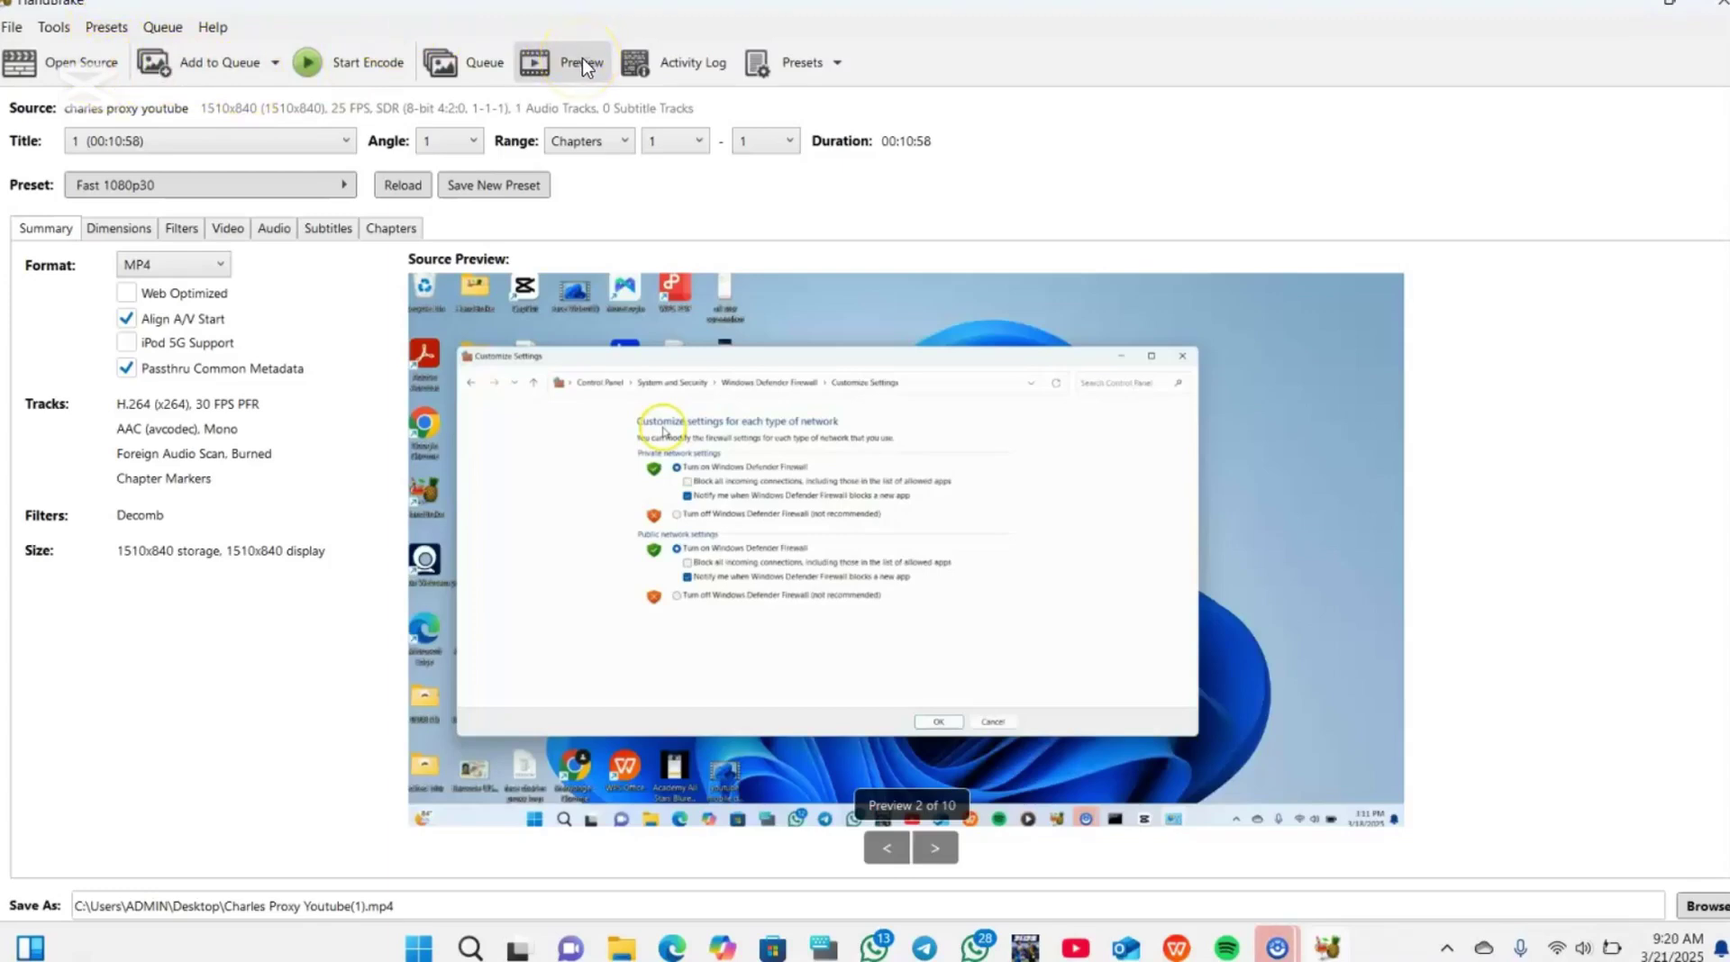
pyautogui.click(665, 68)
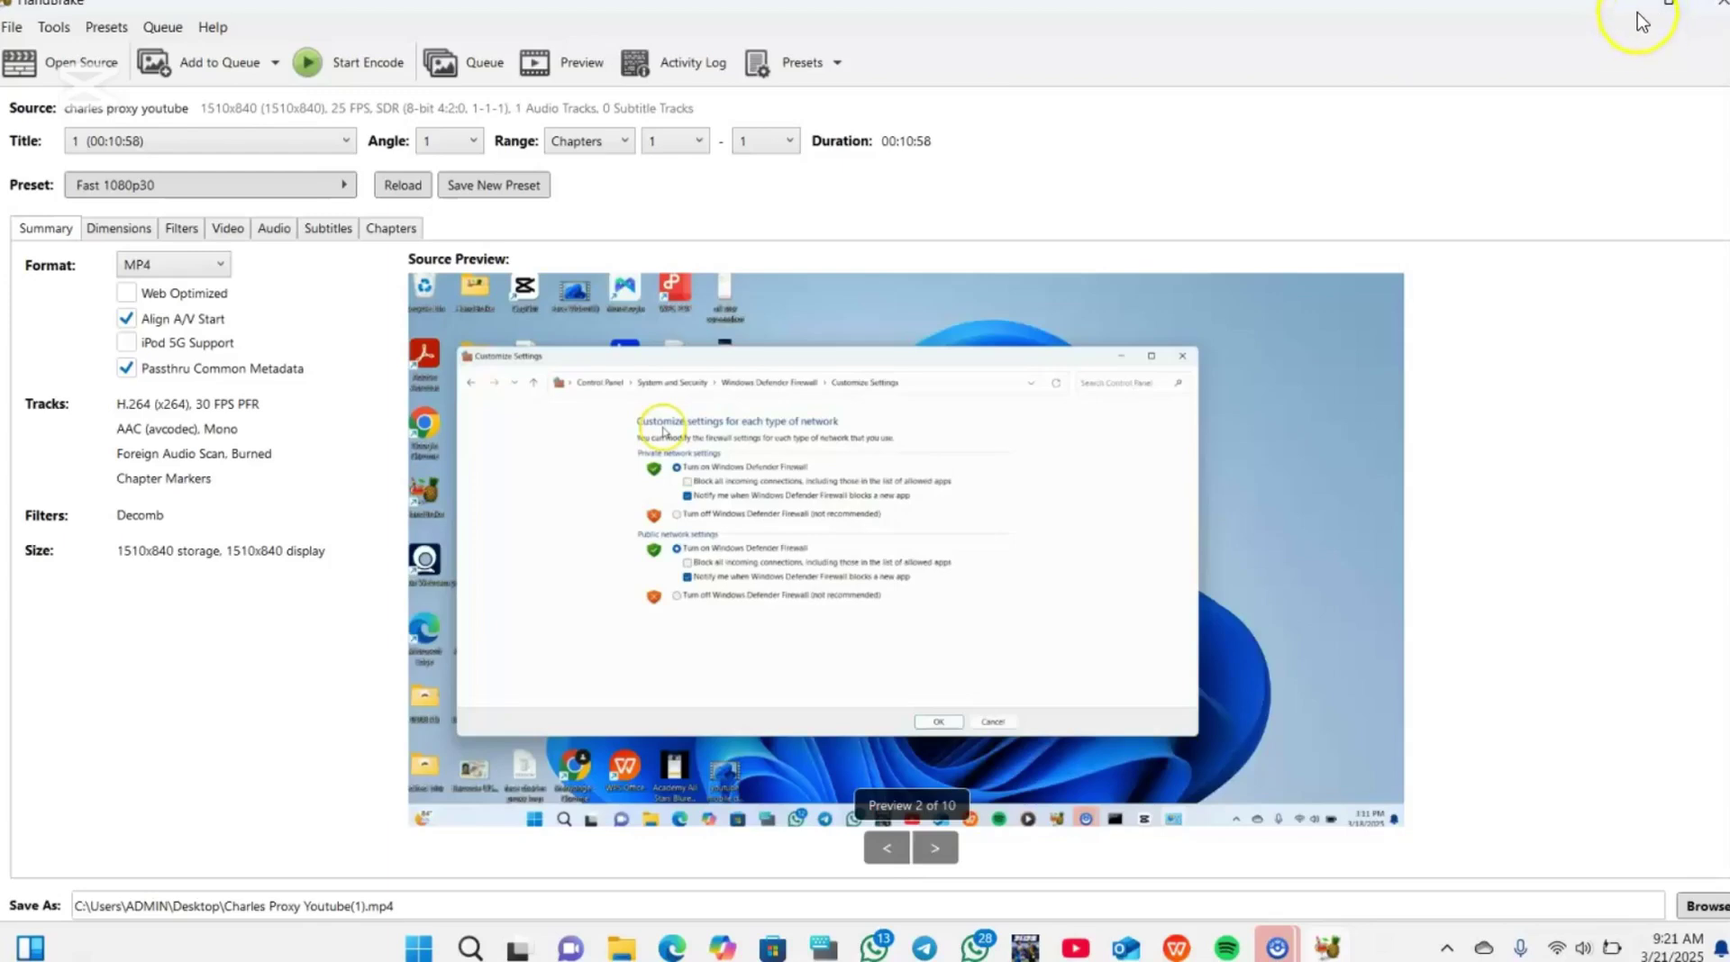
# Restore HandBrake to a smaller window and minimise it to reveal the desktop.
pyautogui.moveTo(1648, 16)
pyautogui.click(1614, 29)
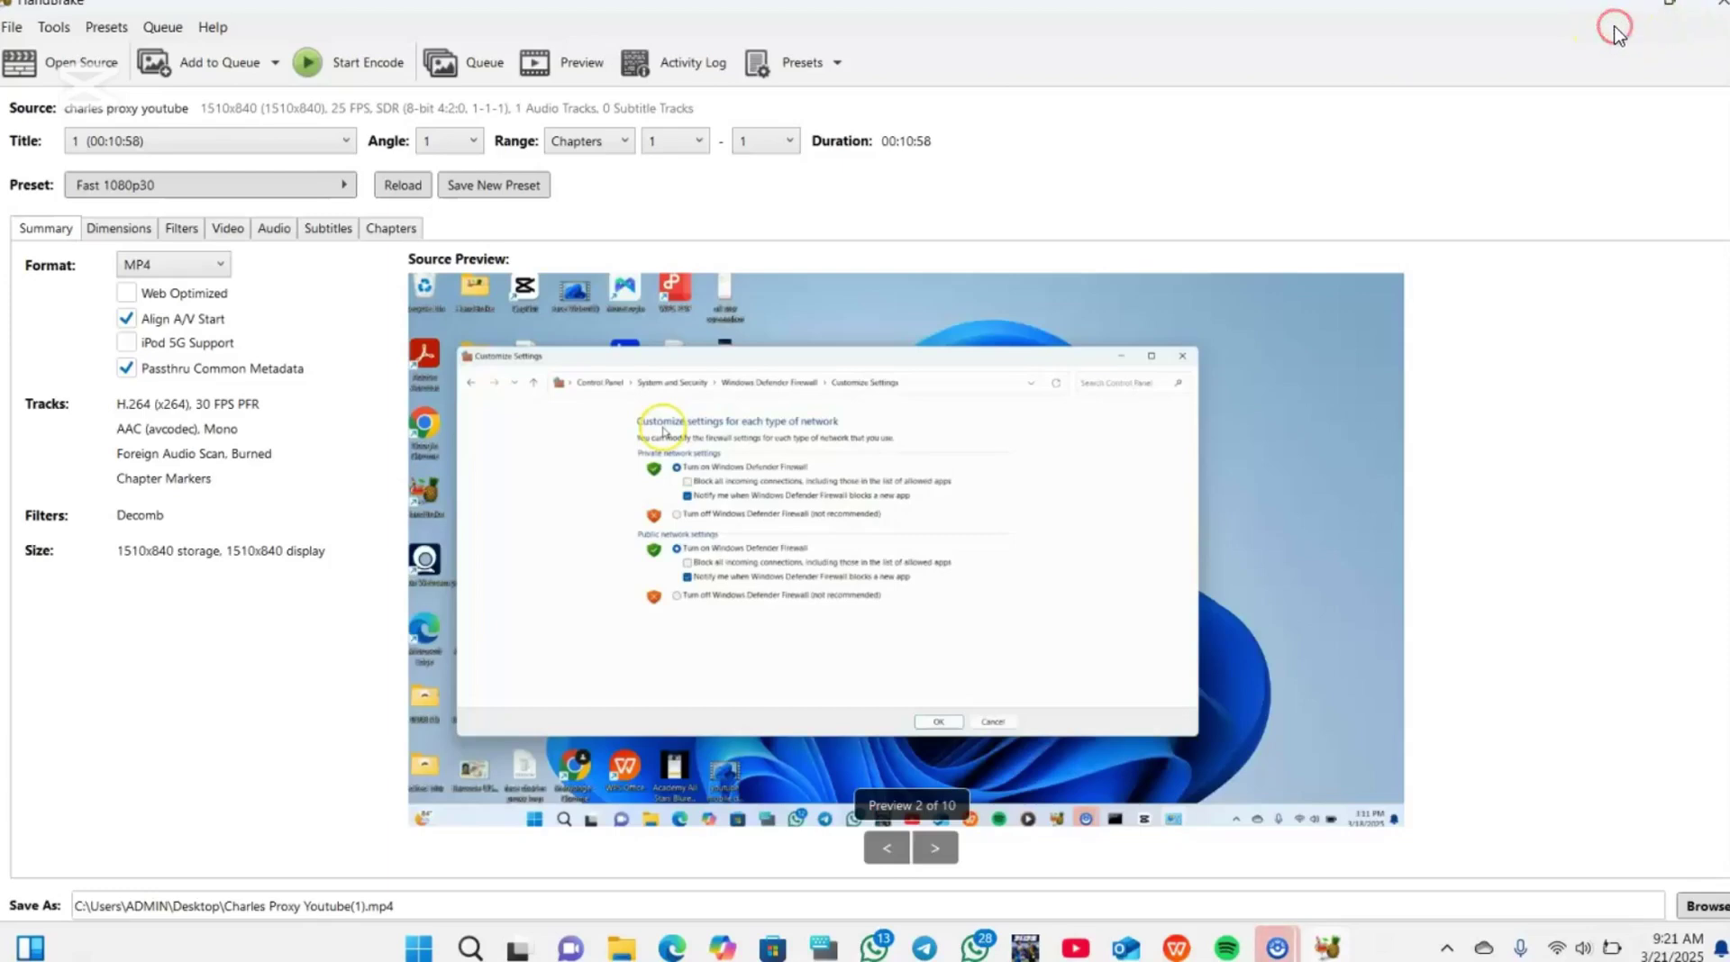
pyautogui.click(1670, 9)
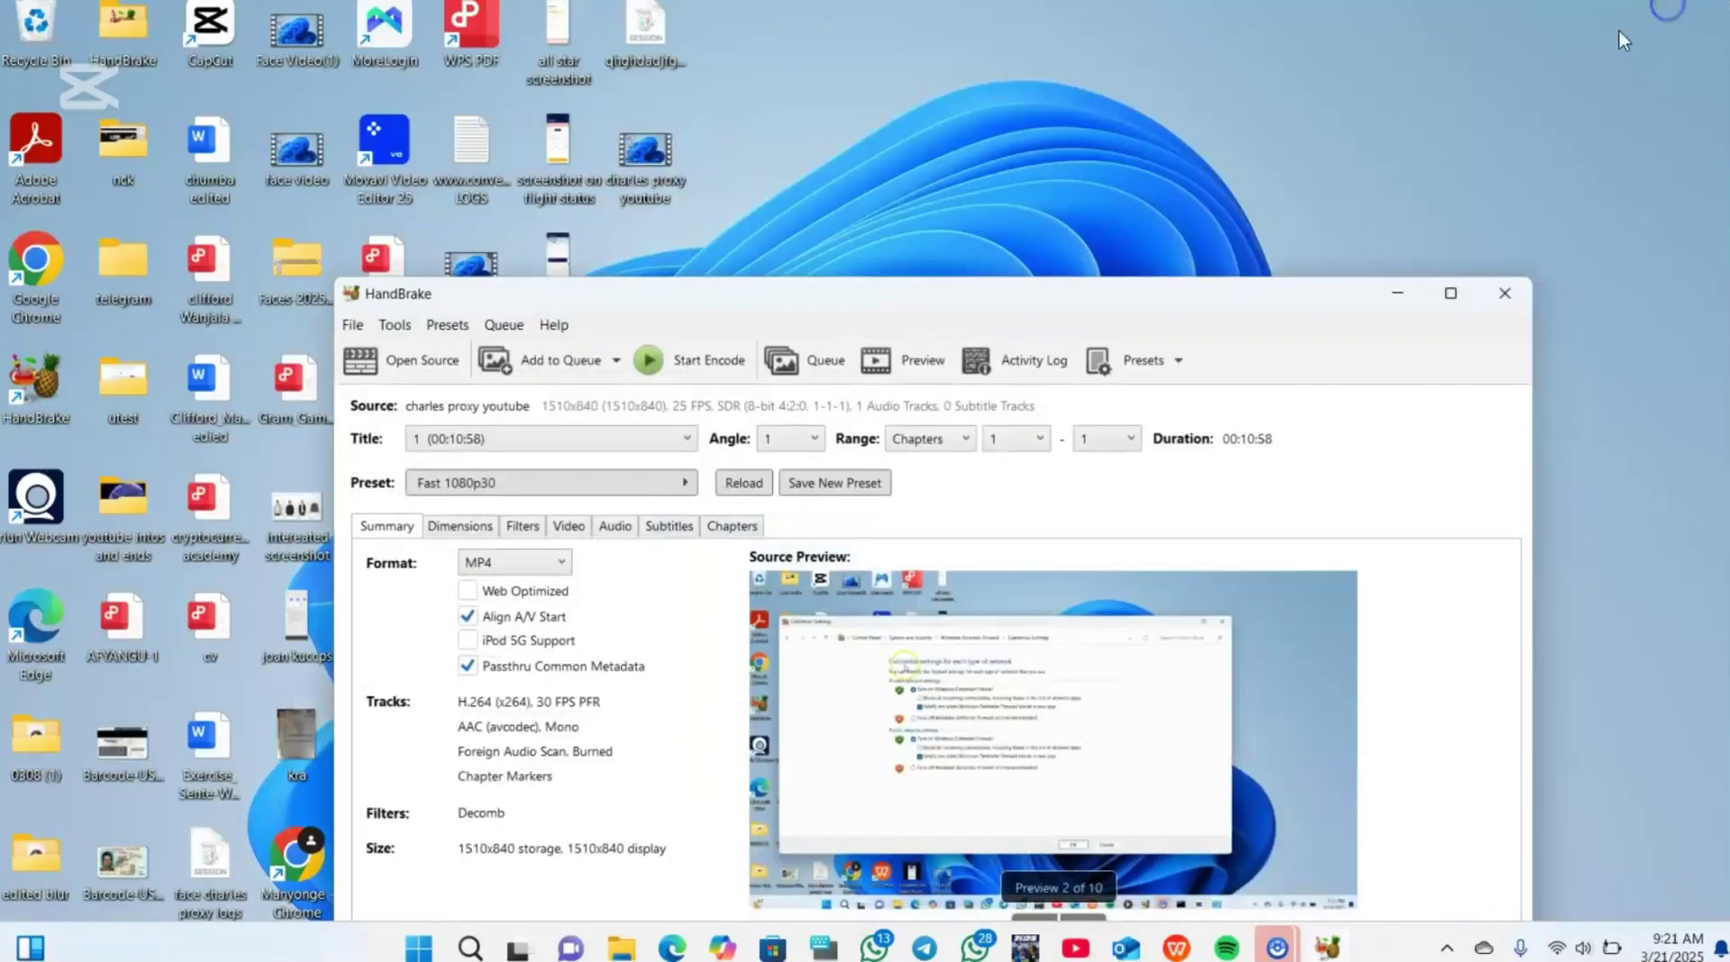
pyautogui.click(1386, 300)
pyautogui.click(1198, 679)
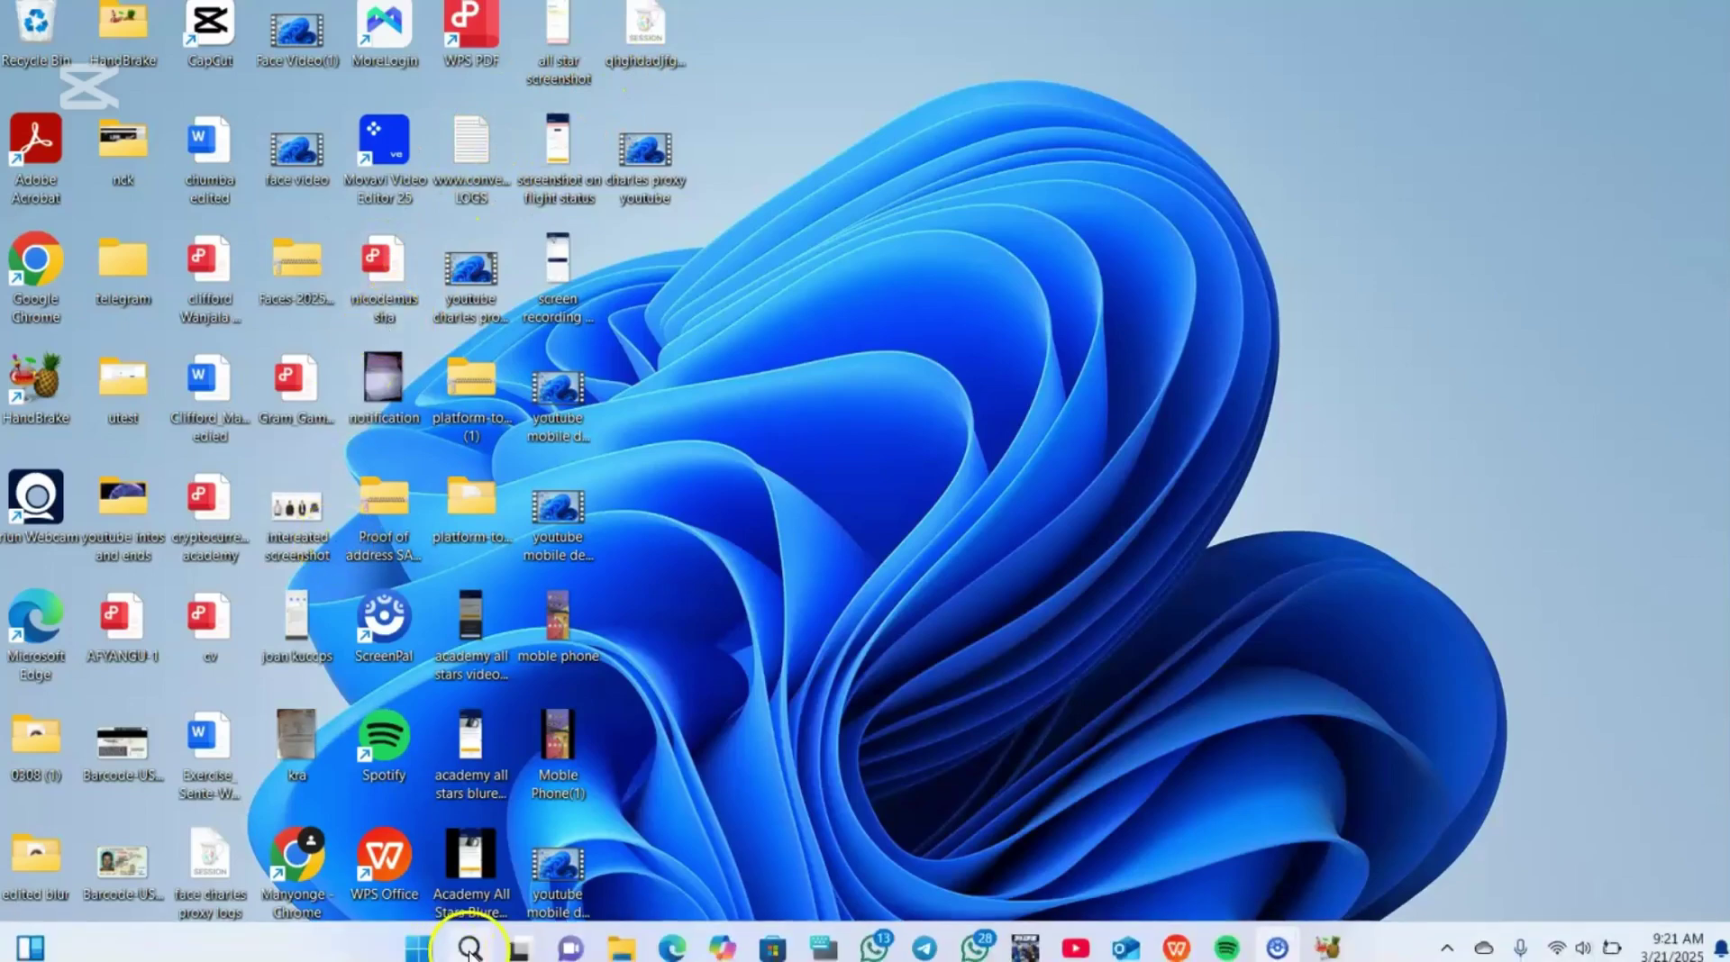
pyautogui.click(470, 948)
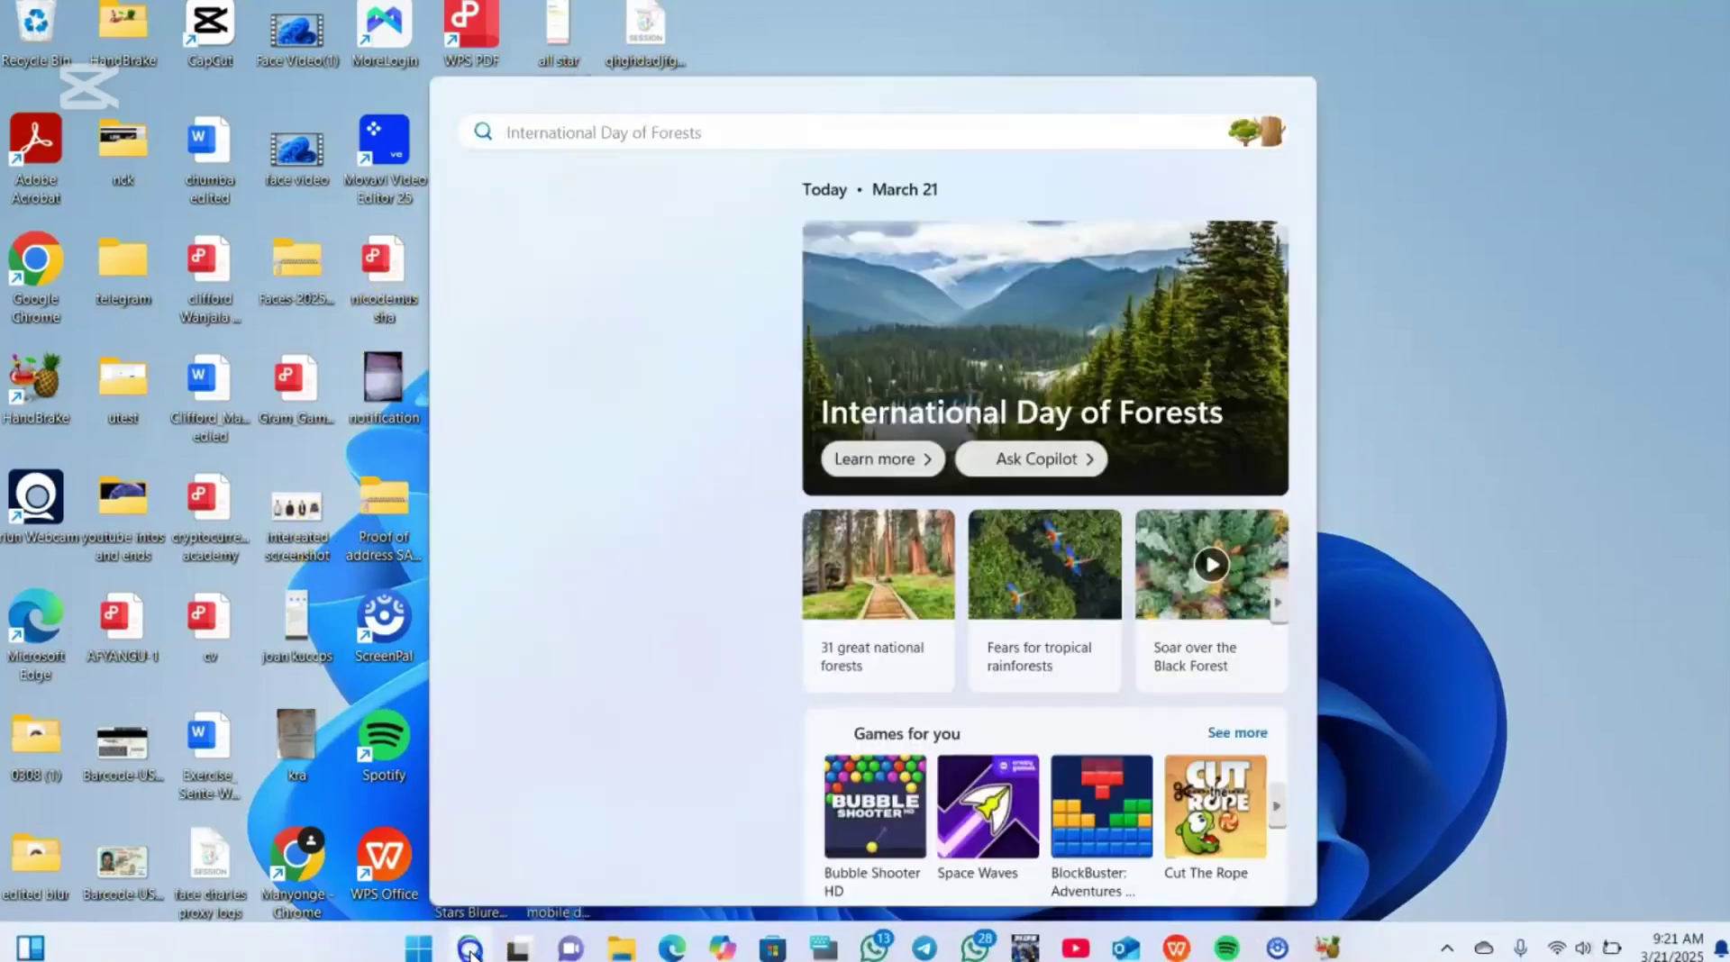
pyautogui.write('chaer')
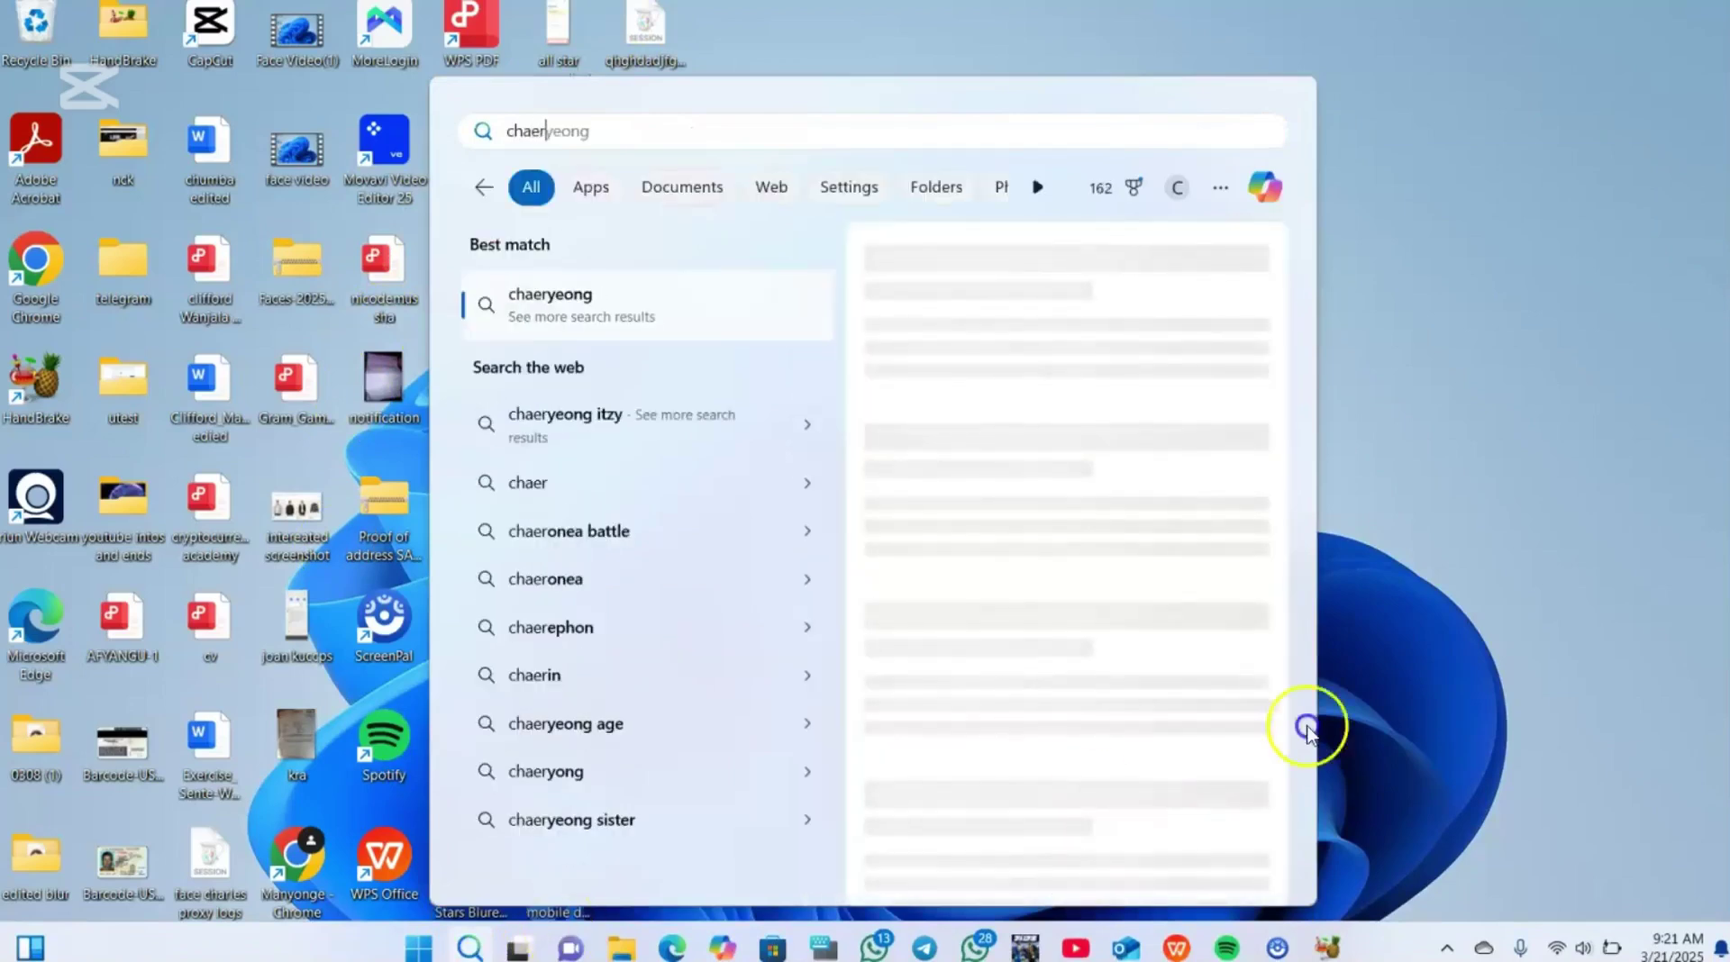
pyautogui.click(1436, 521)
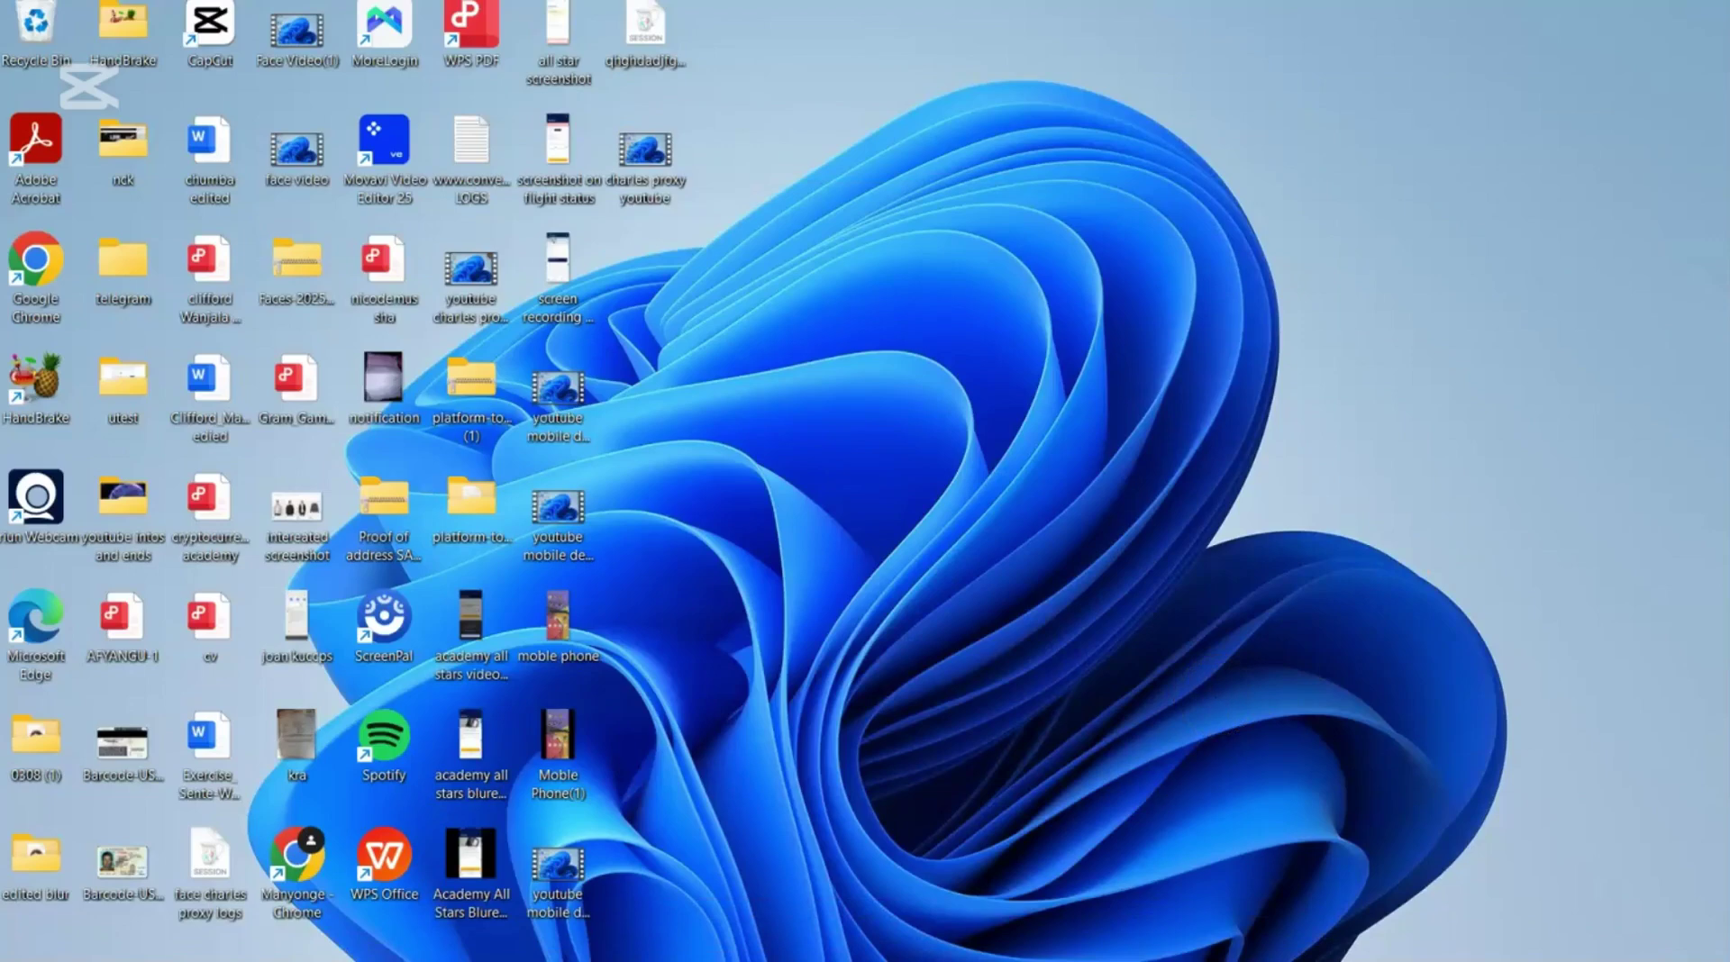
# Bring the Microsoft Edge window with the Converse site back to the front from the taskbar.
pyautogui.moveTo(730, 951)
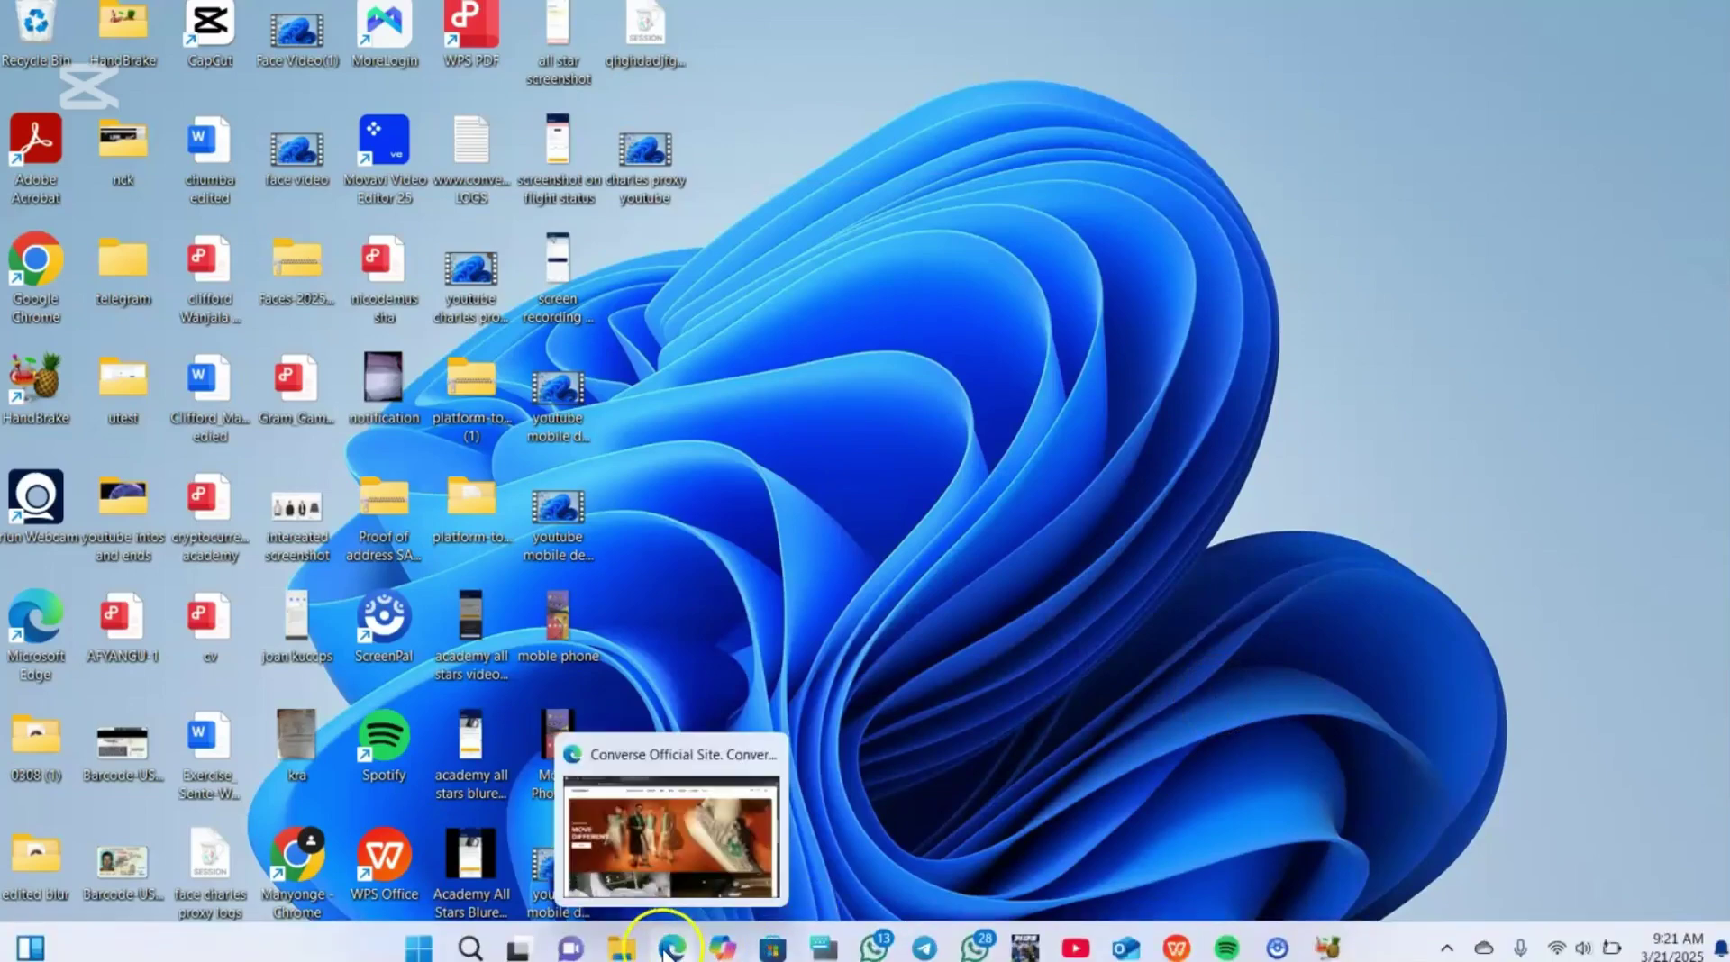
pyautogui.click(688, 840)
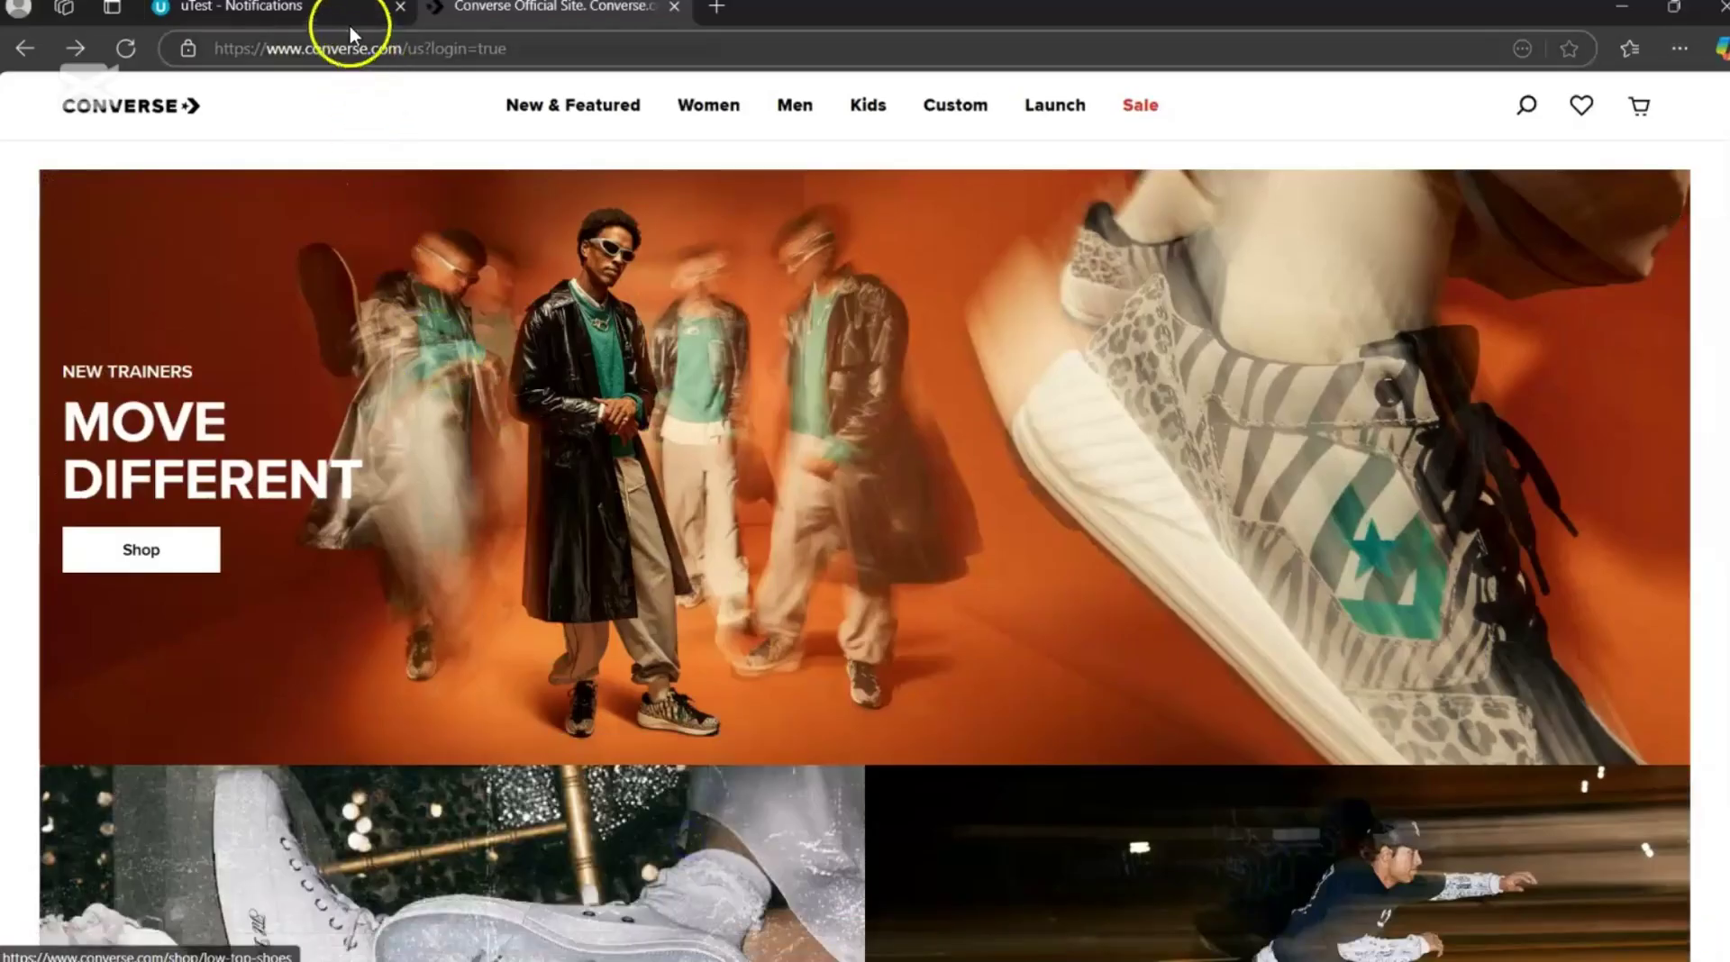
# Switch to the uTest - Notifications tab and scroll its activity list back to the top.
pyautogui.click(333, 11)
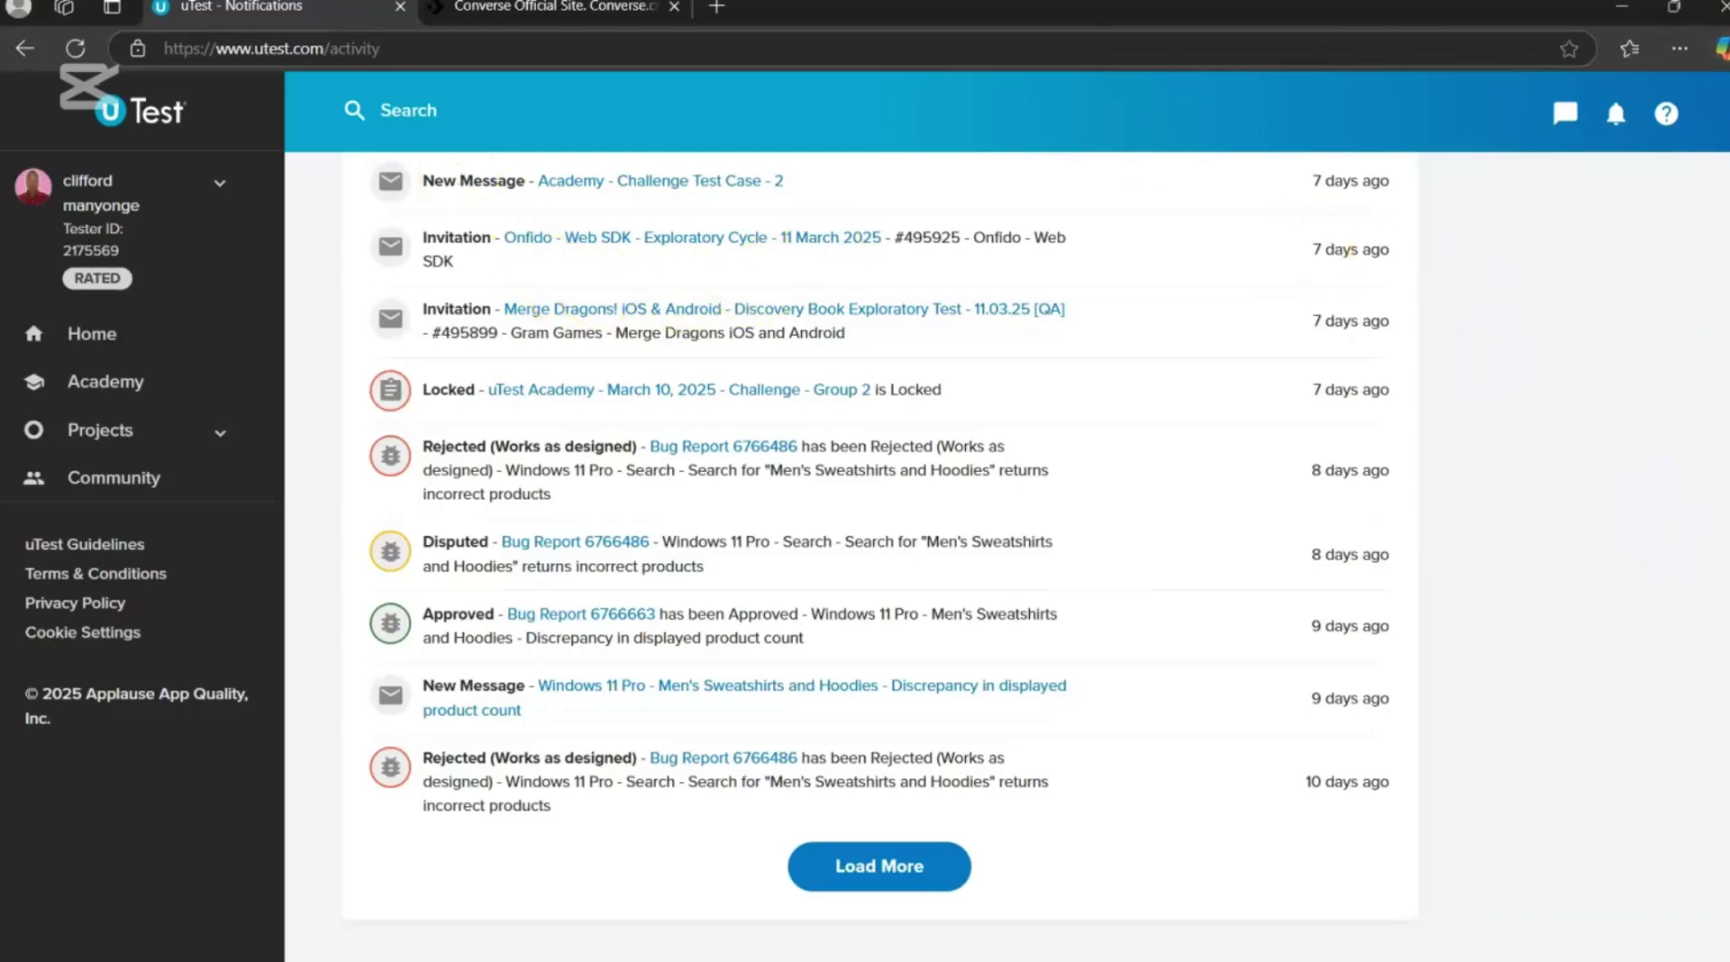
pyautogui.scroll(7, 880, 541)
pyautogui.scroll(2, 1594, 185)
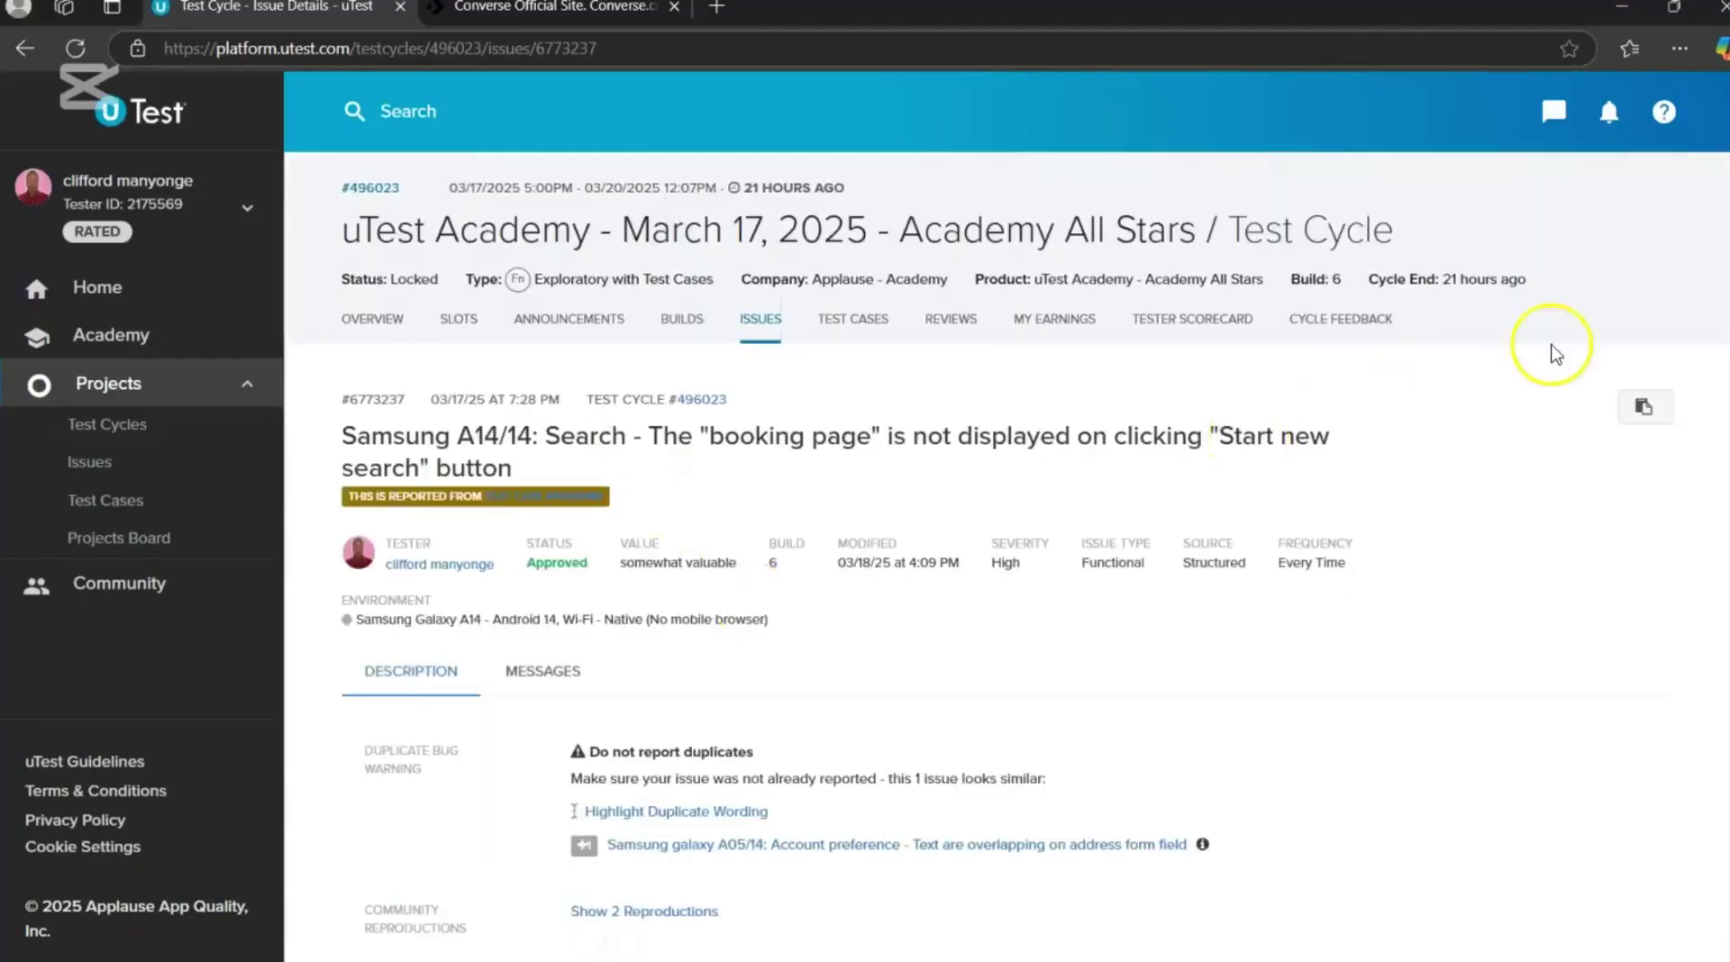
pyautogui.scroll(-3, 1486, 402)
pyautogui.scroll(-3, 1485, 402)
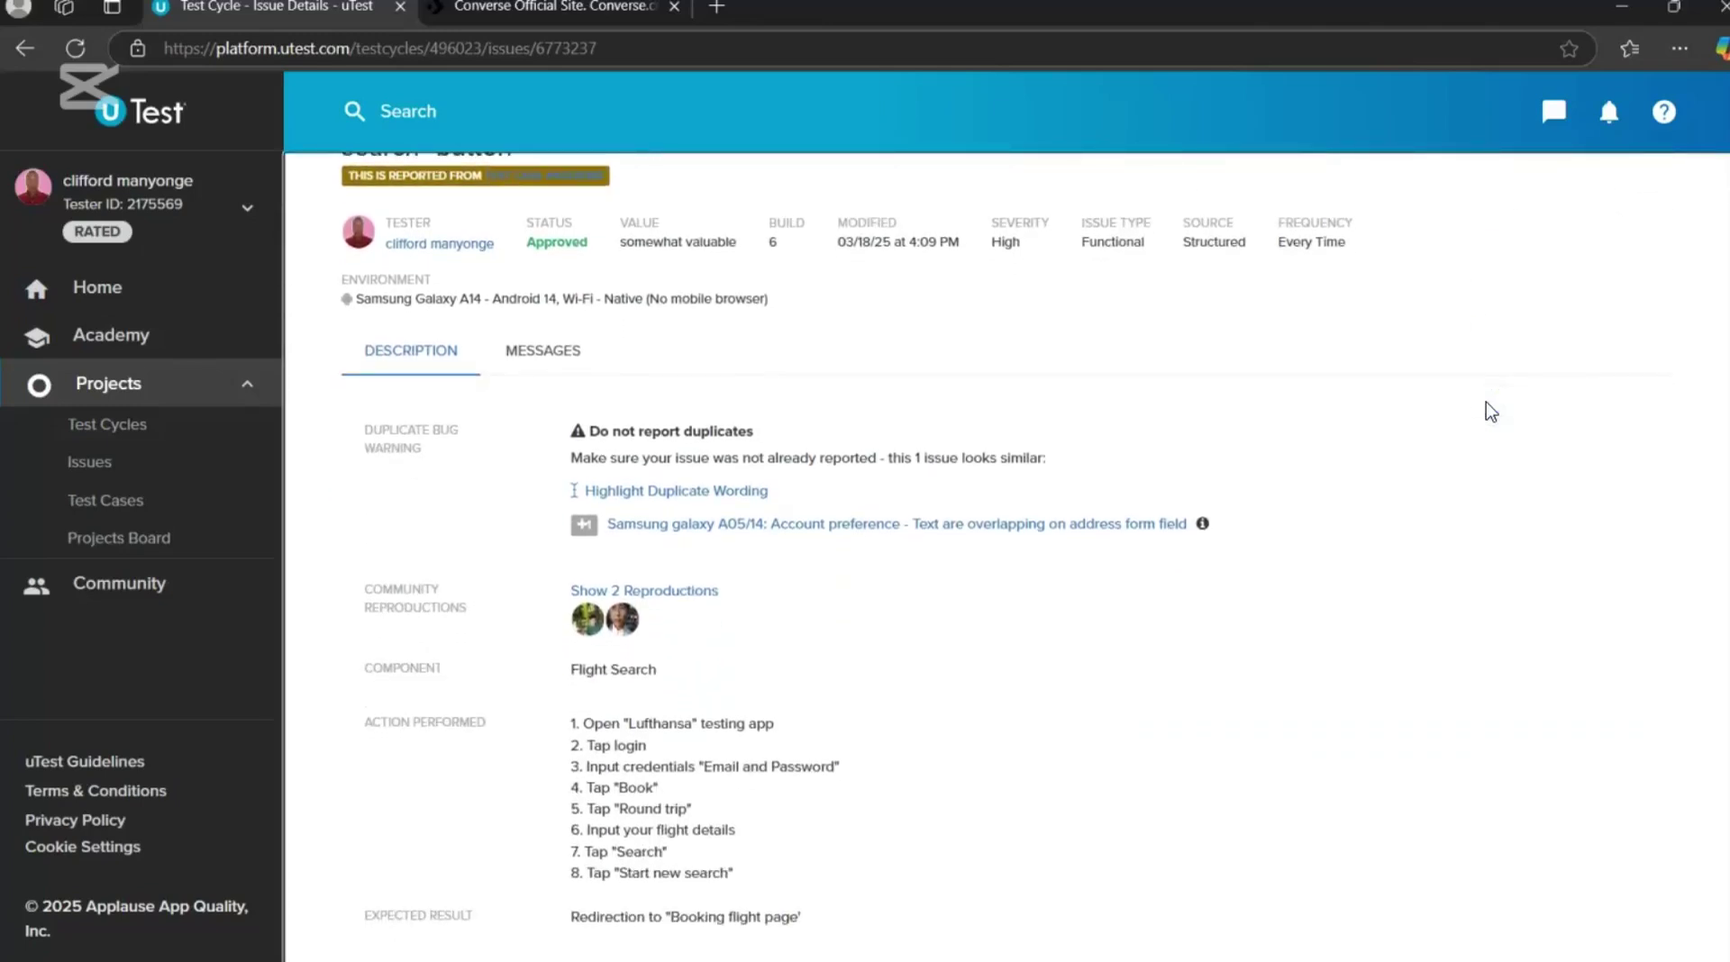
pyautogui.scroll(-1, 1485, 412)
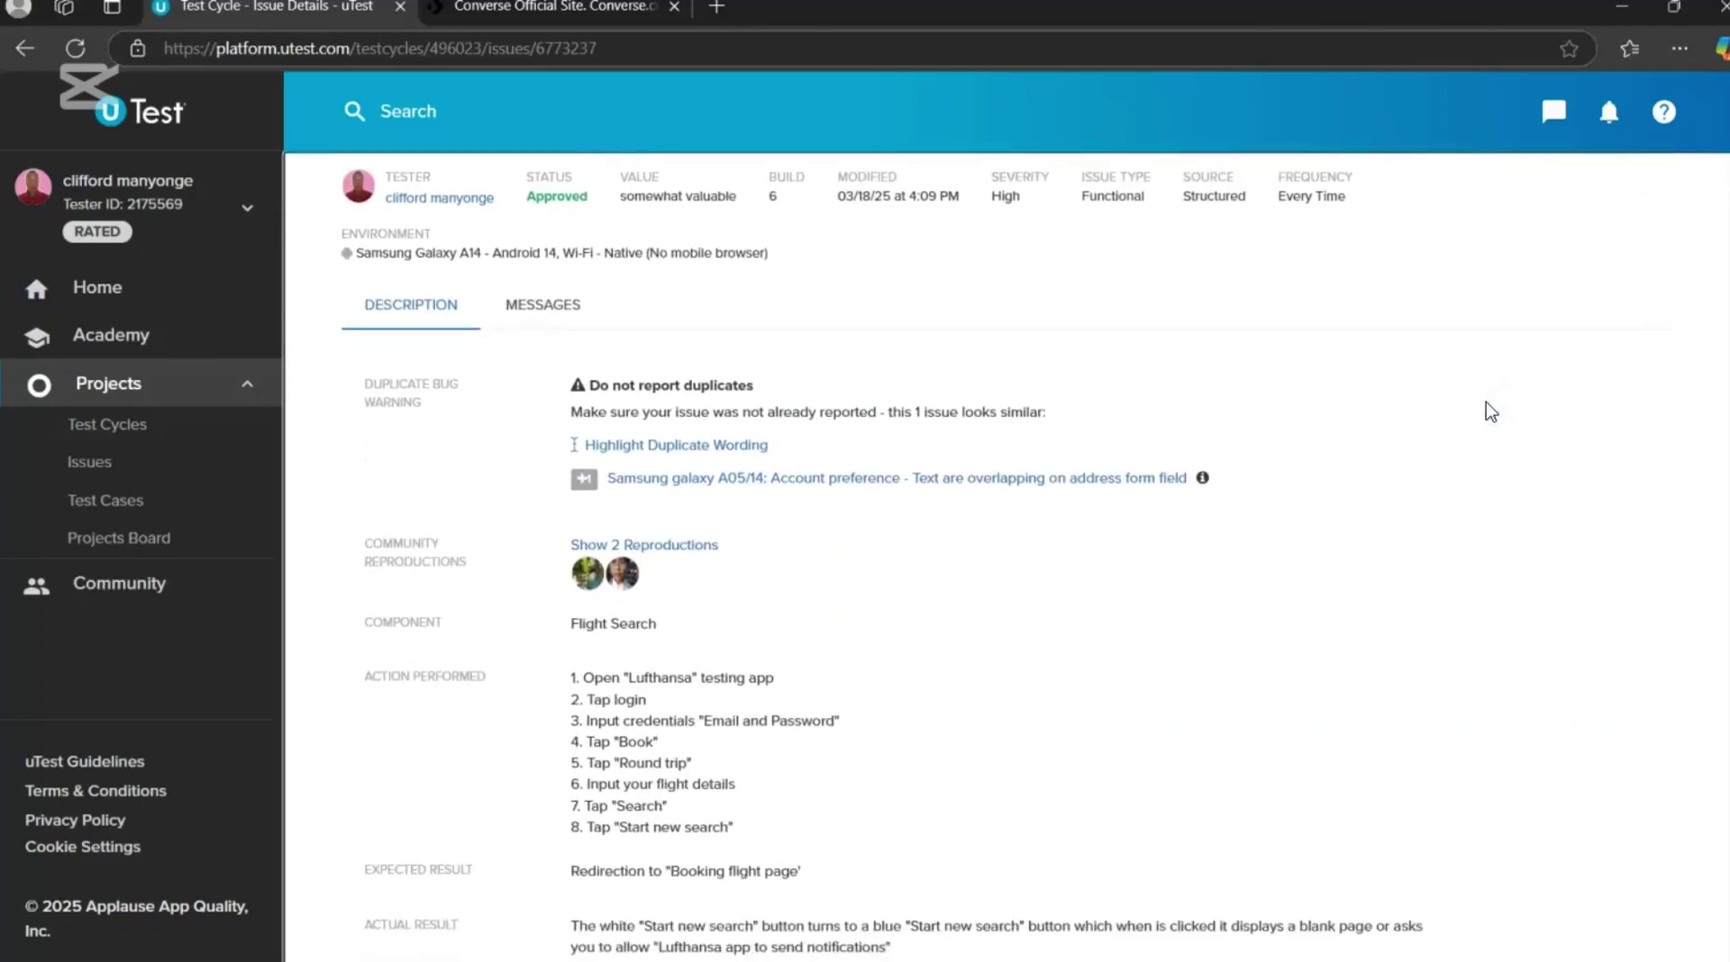
pyautogui.scroll(-2, 1485, 402)
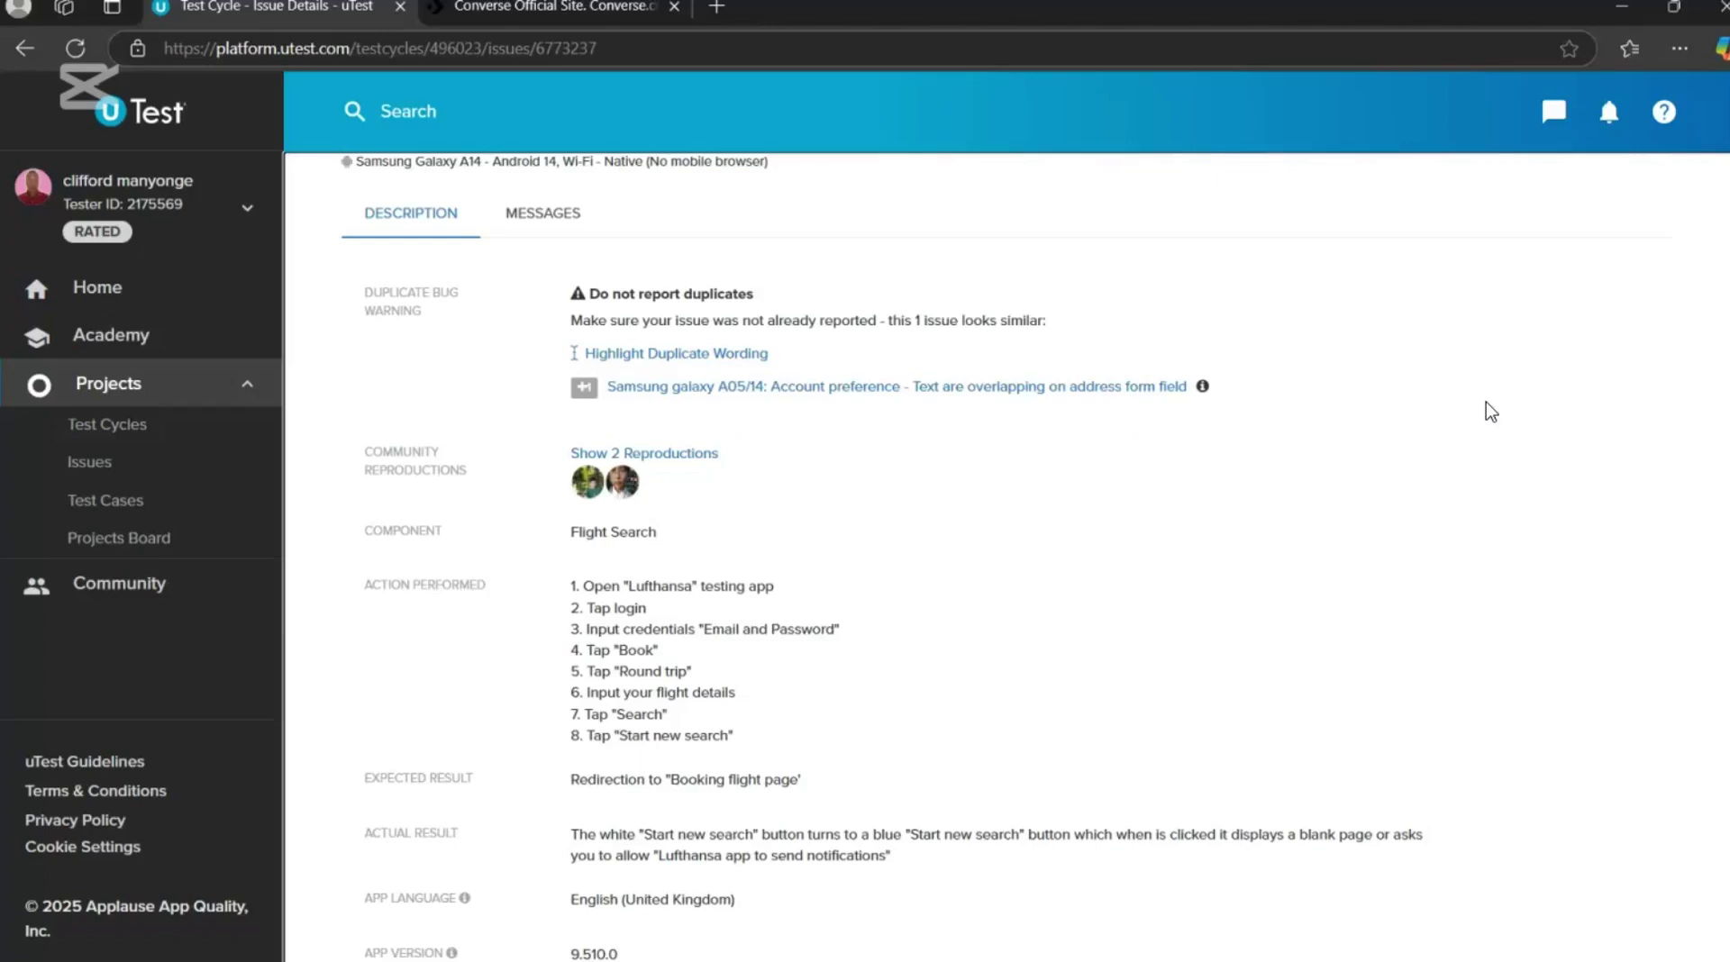
pyautogui.scroll(5, 1492, 412)
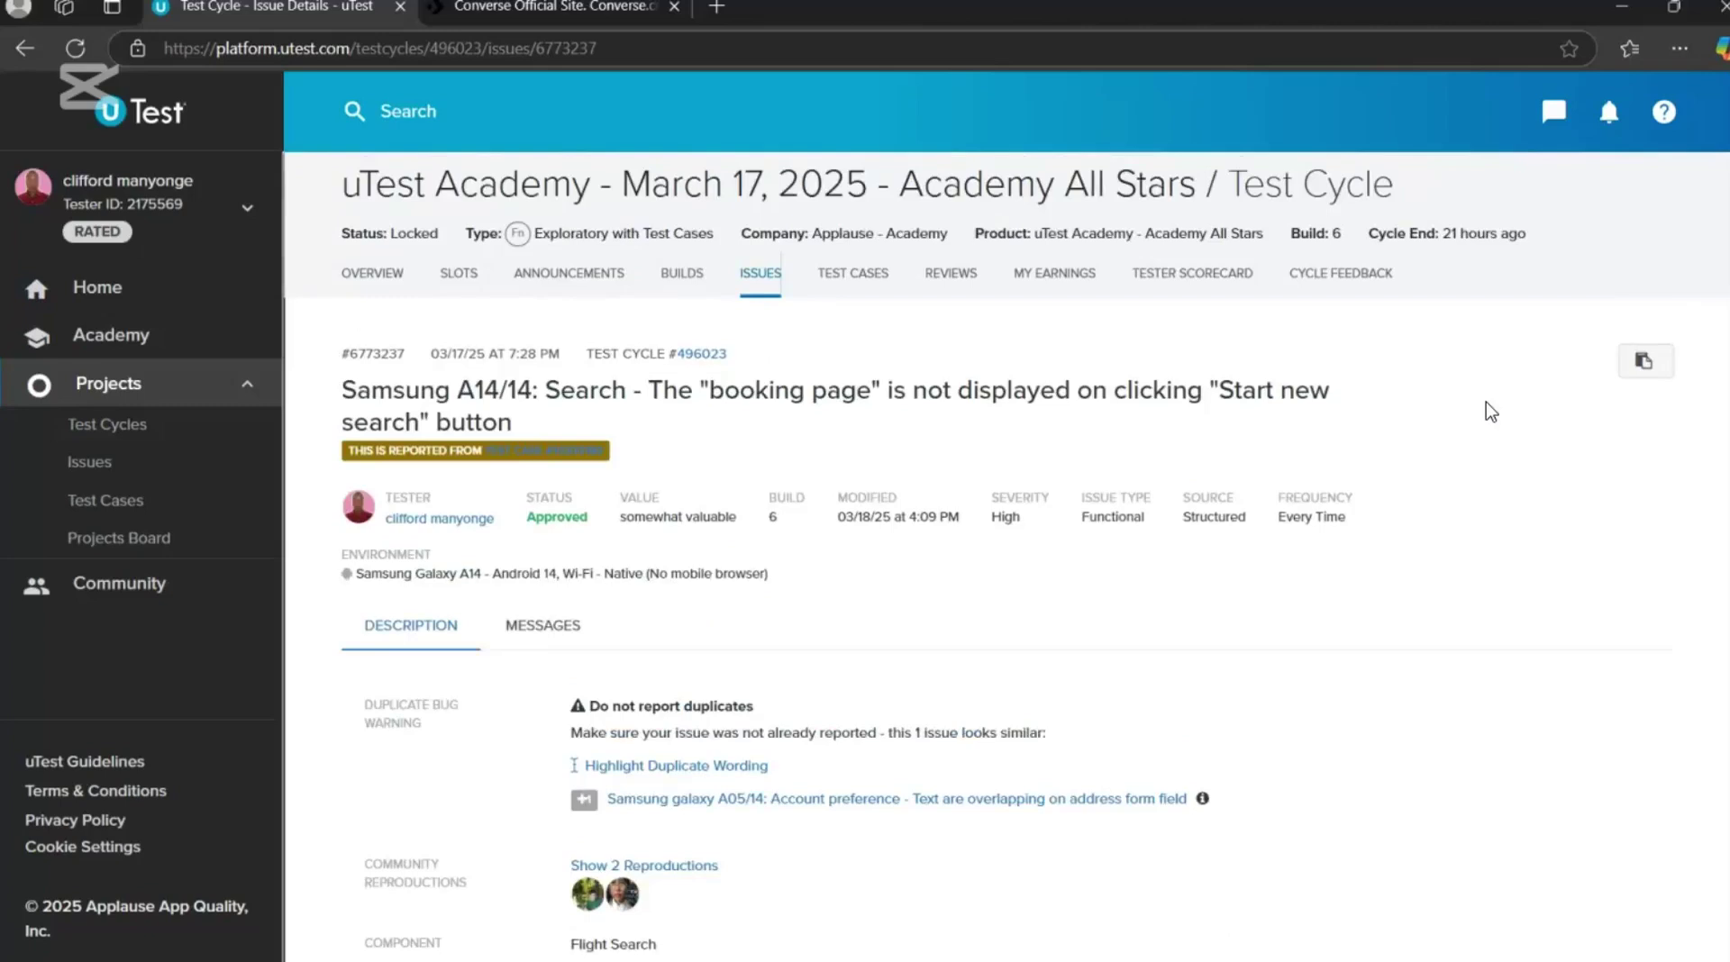
pyautogui.scroll(1, 1491, 412)
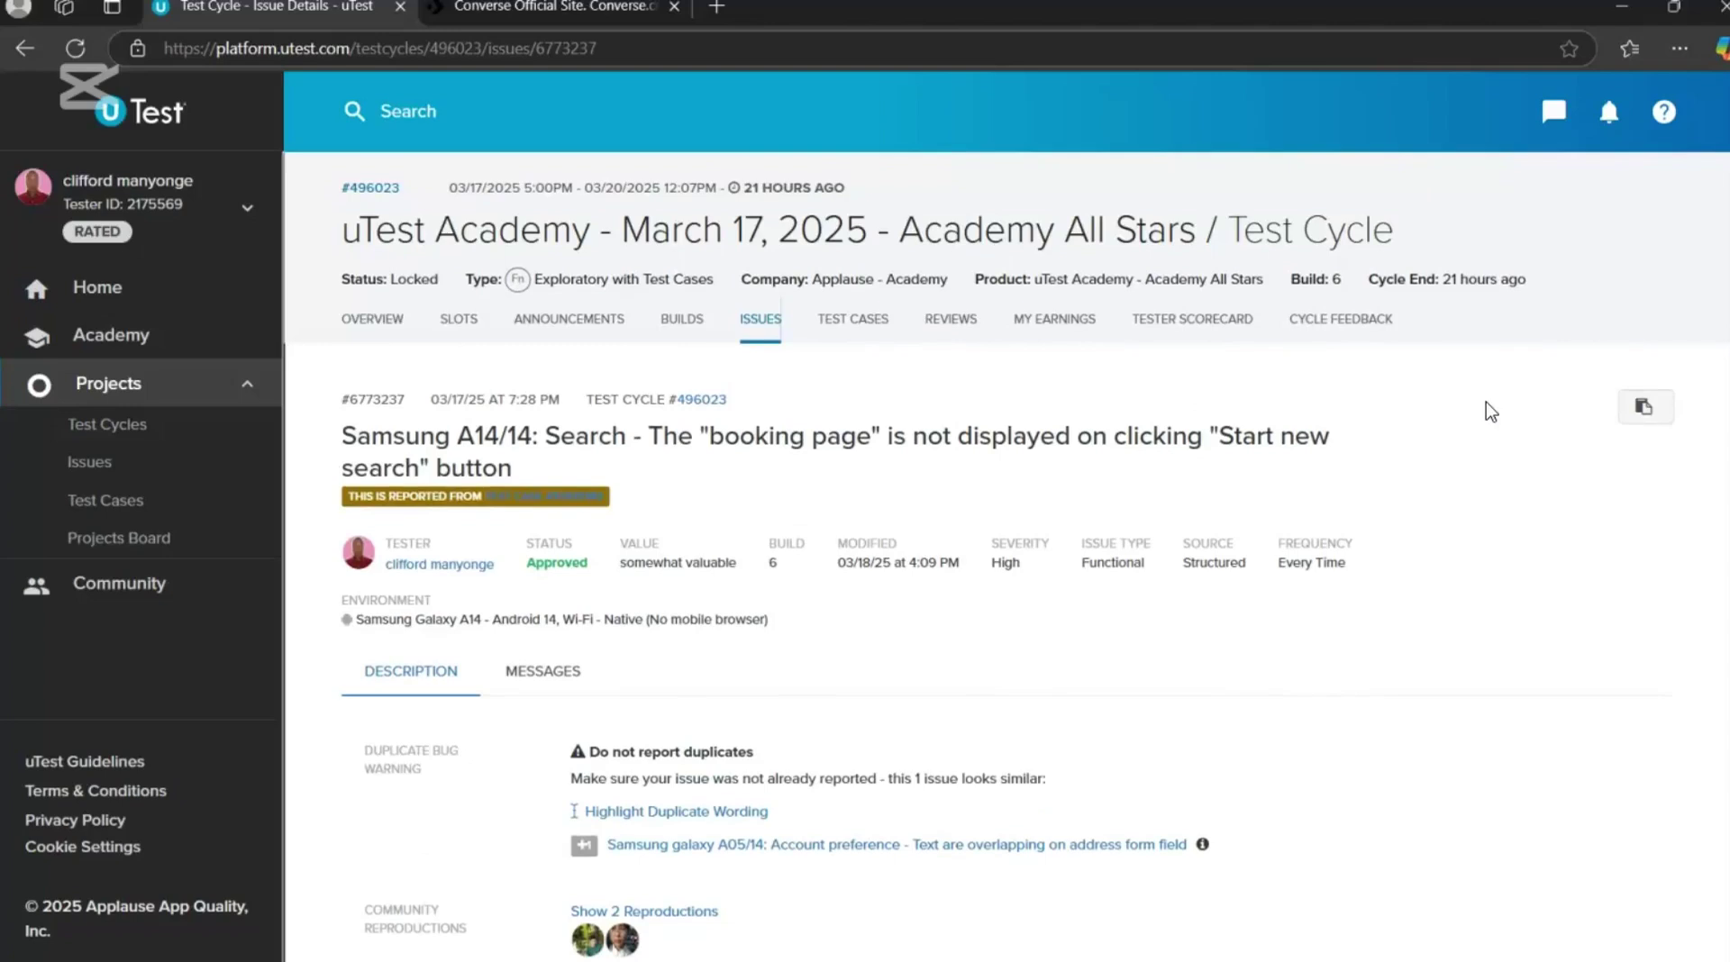
pyautogui.scroll(-2, 1490, 412)
pyautogui.scroll(-3, 1491, 412)
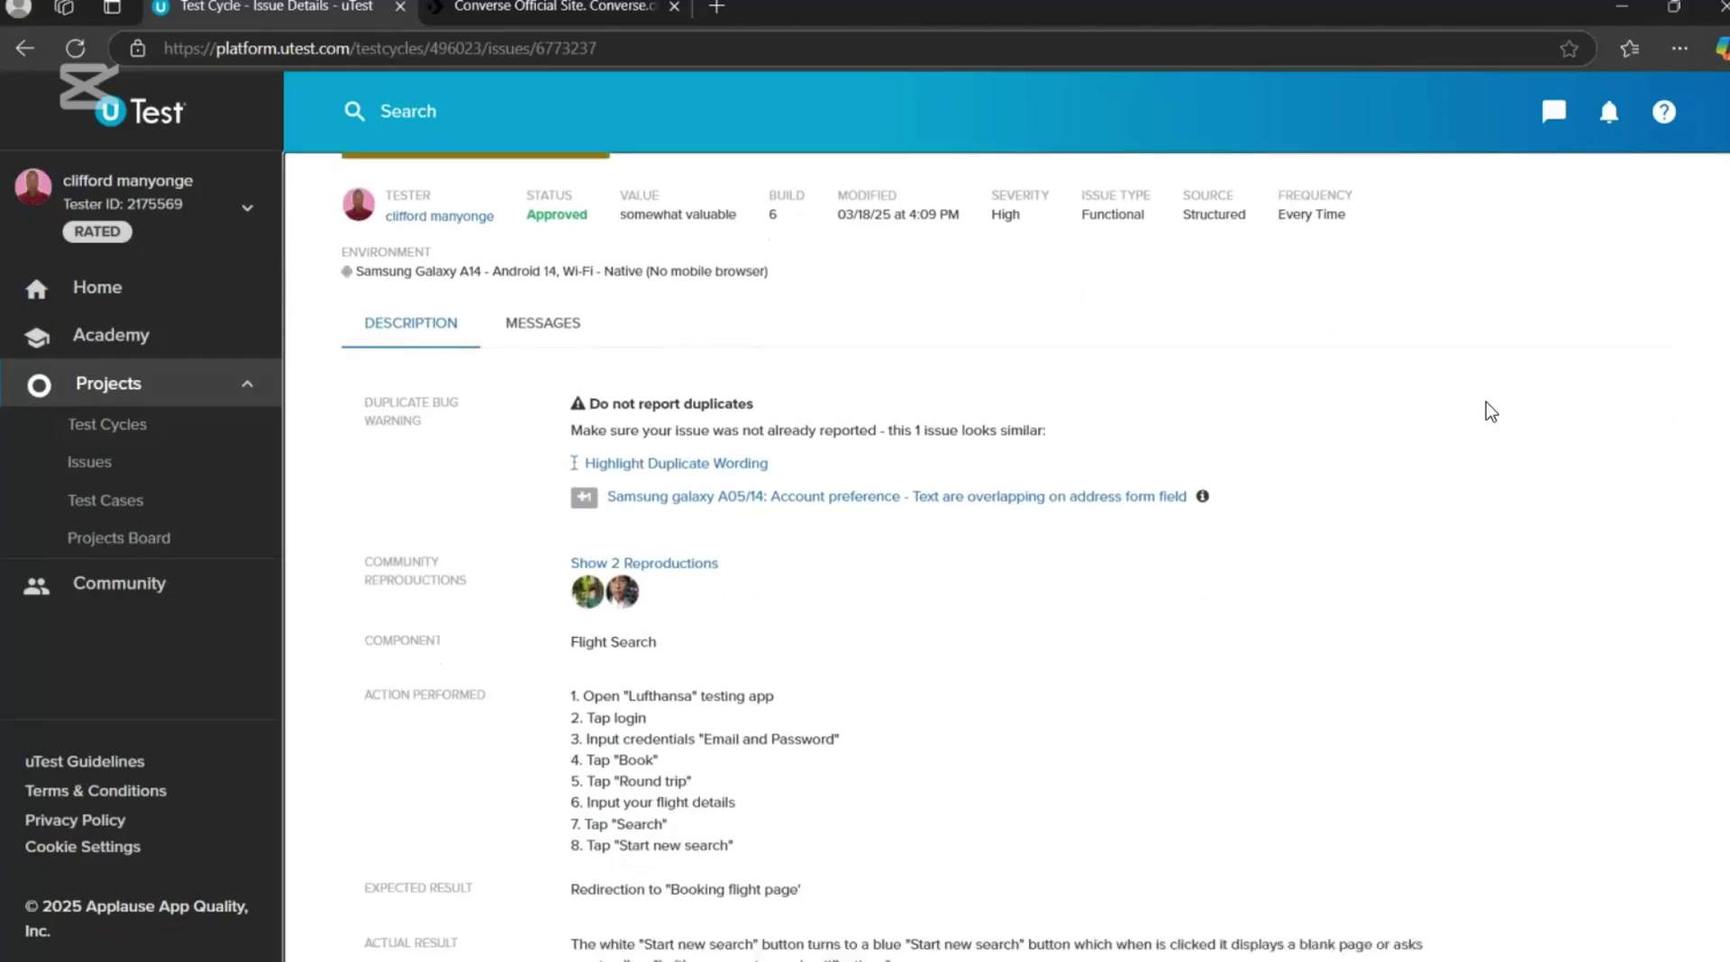
pyautogui.scroll(-1, 1491, 412)
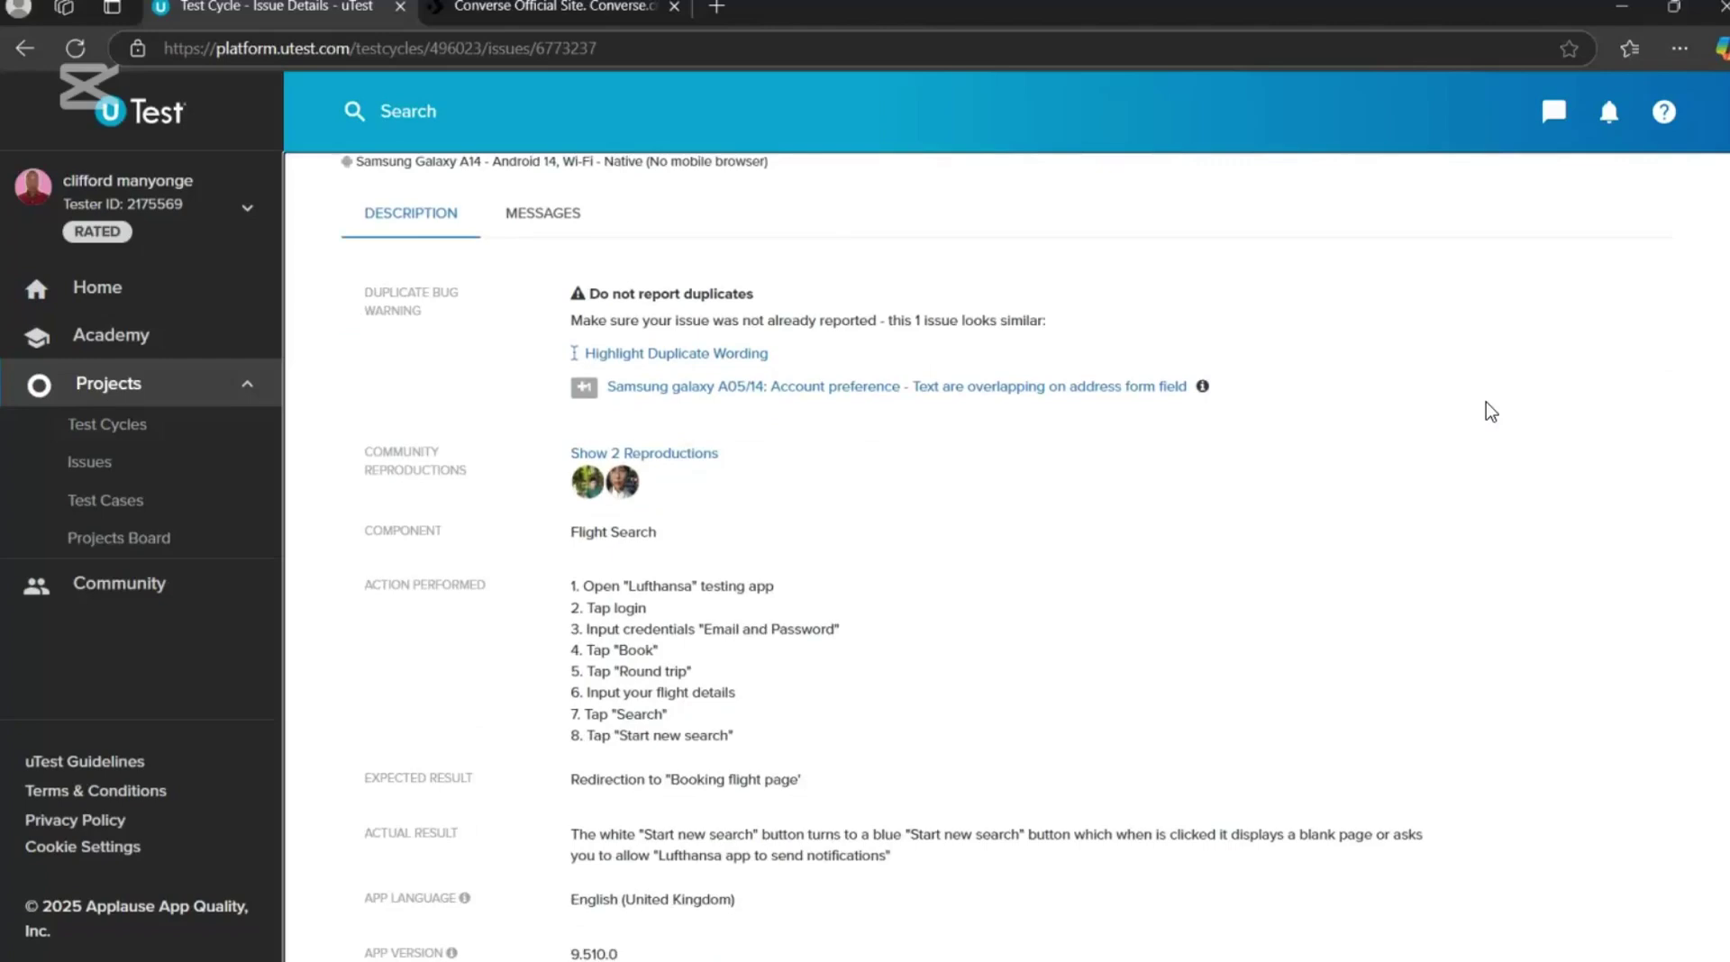
pyautogui.scroll(-1, 1491, 412)
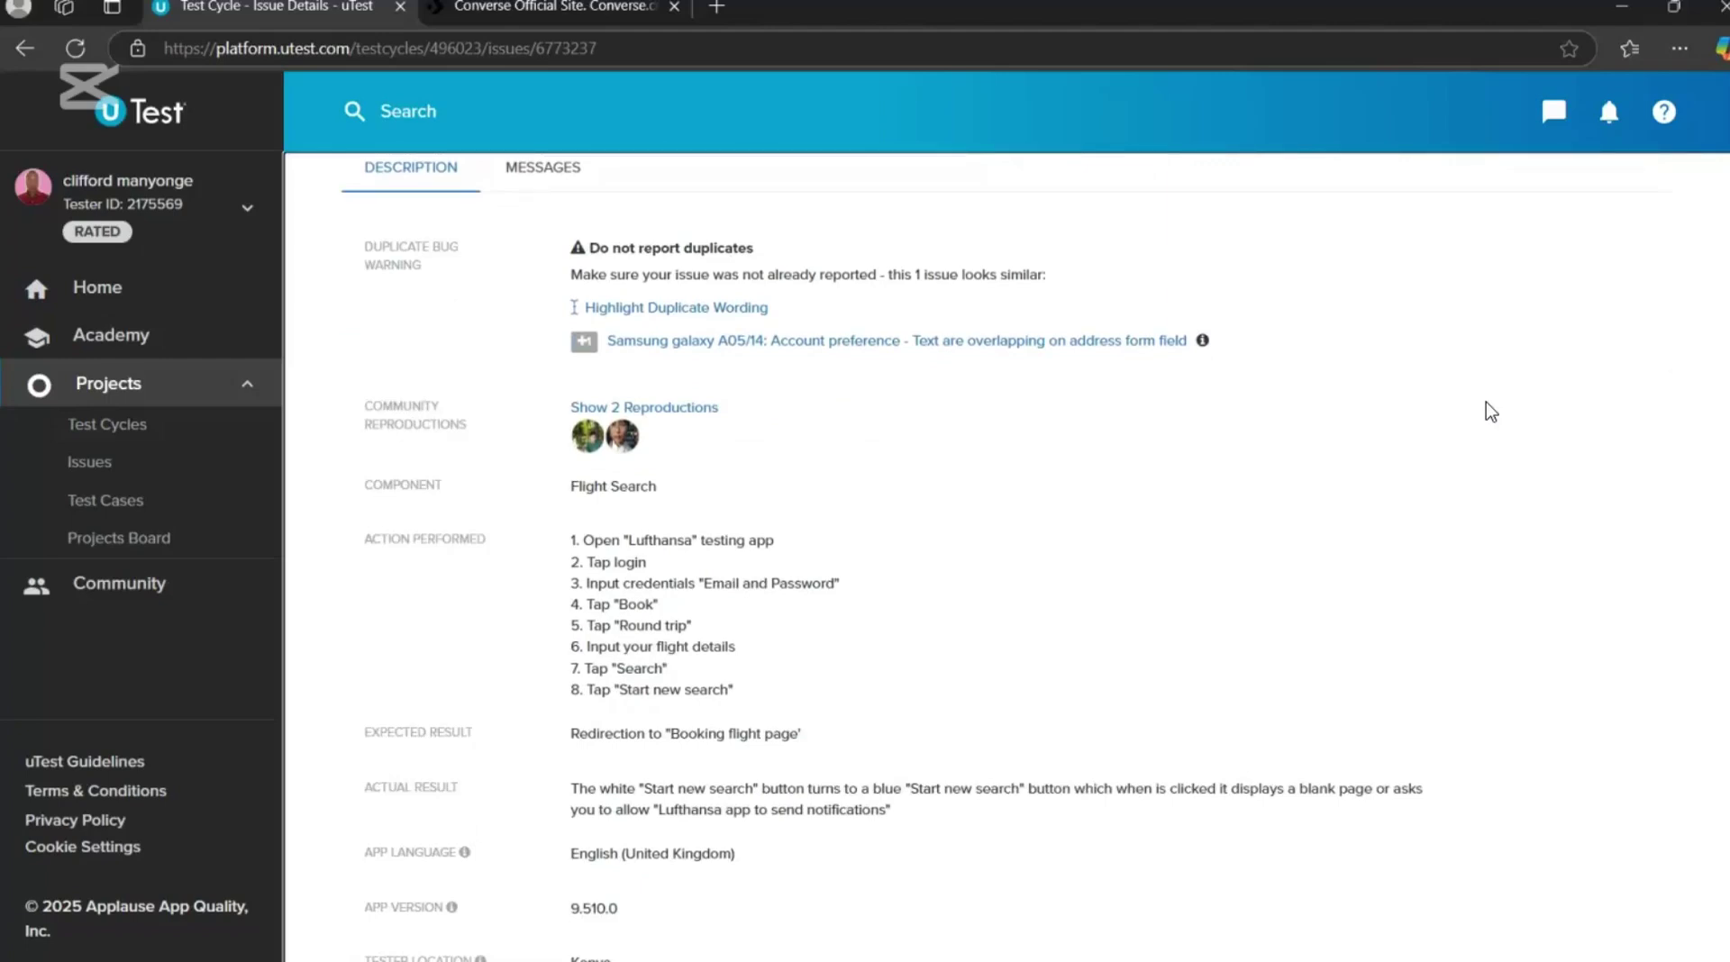
pyautogui.click(1055, 475)
pyautogui.scroll(5, 1503, 318)
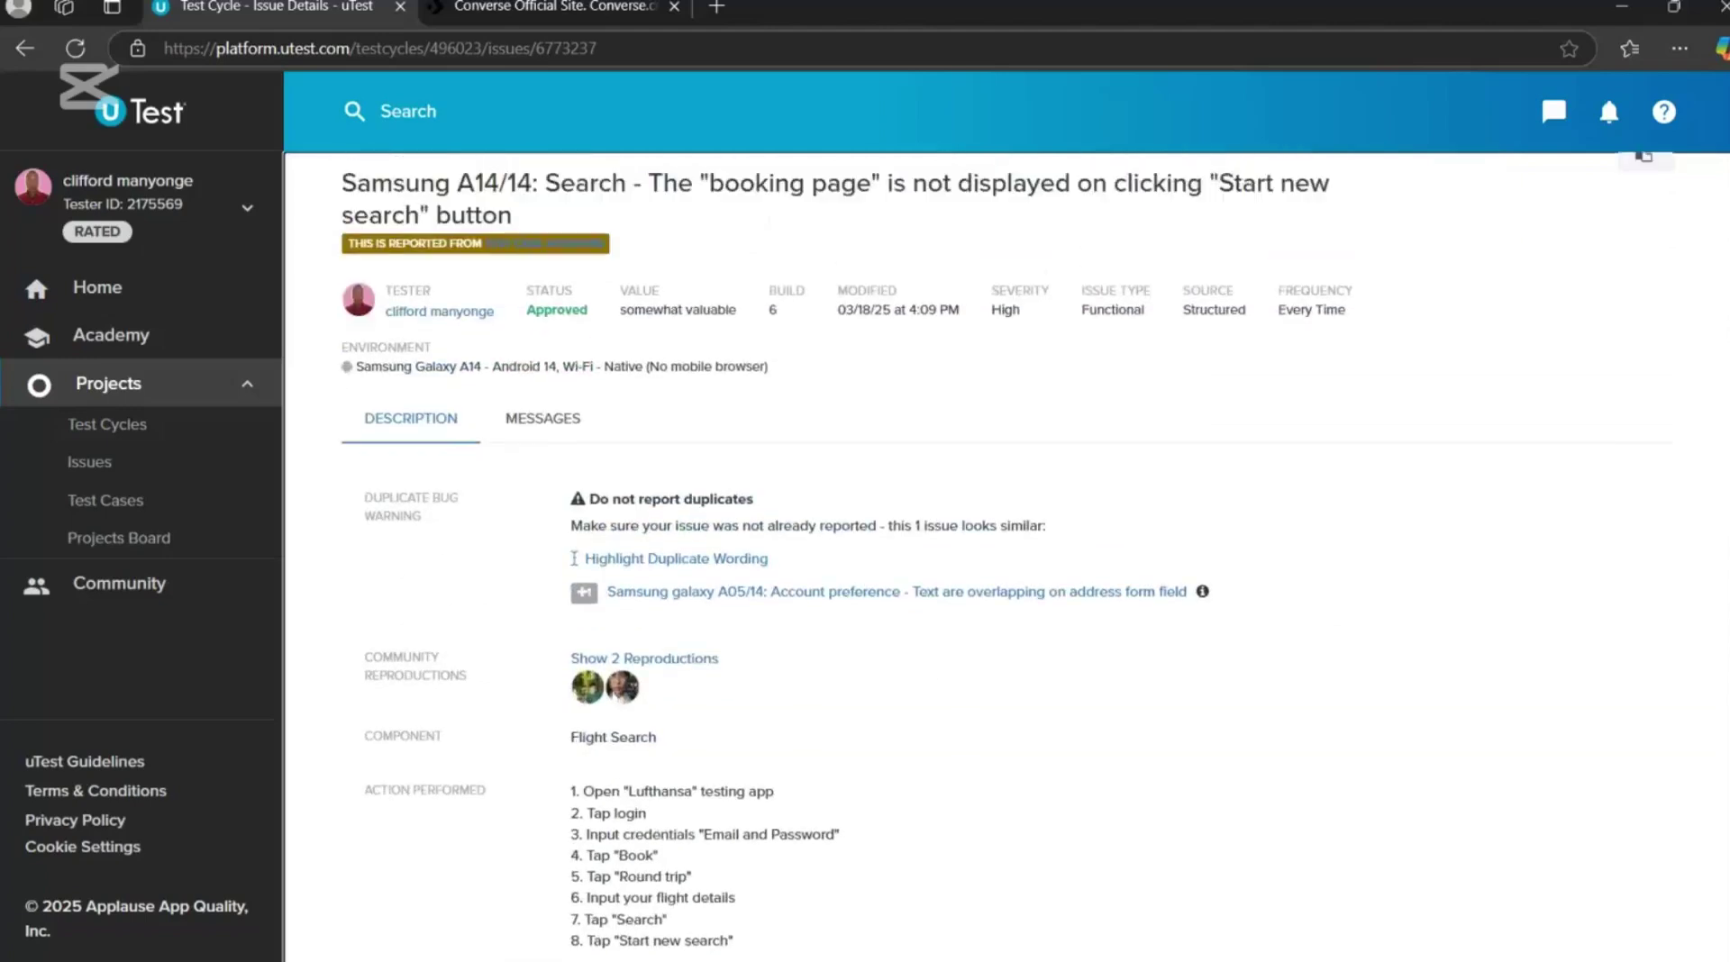
pyautogui.click(1503, 317)
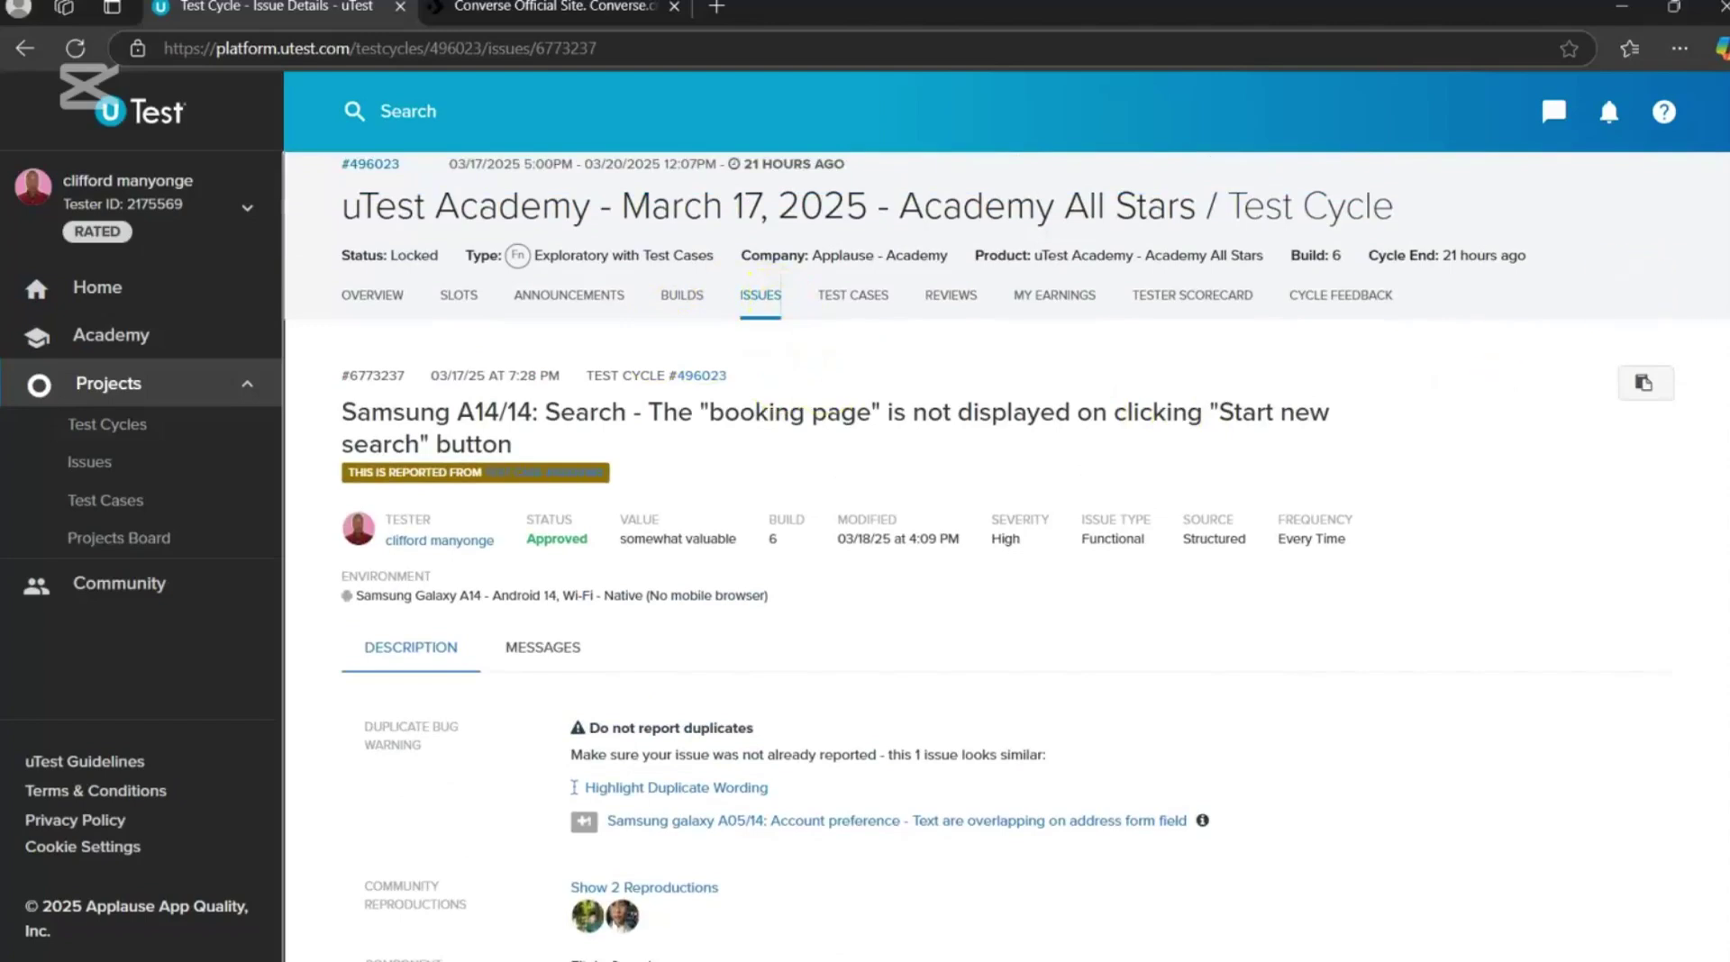
pyautogui.scroll(-2, 1006, 559)
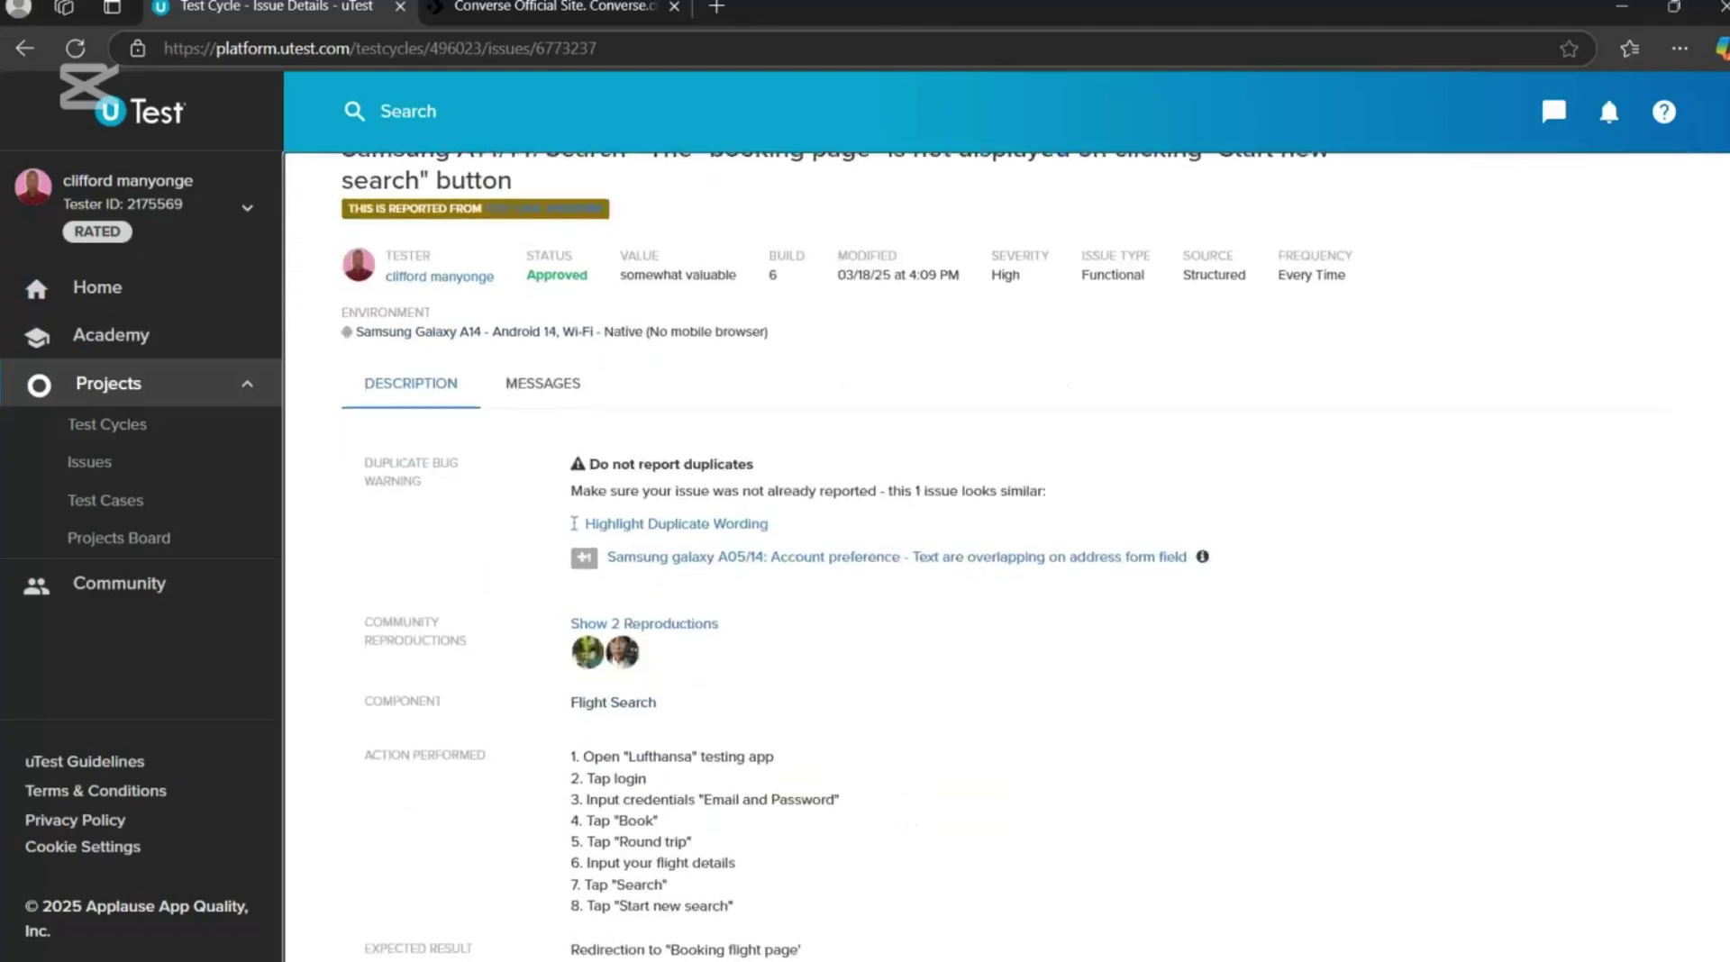
pyautogui.scroll(2, 1006, 554)
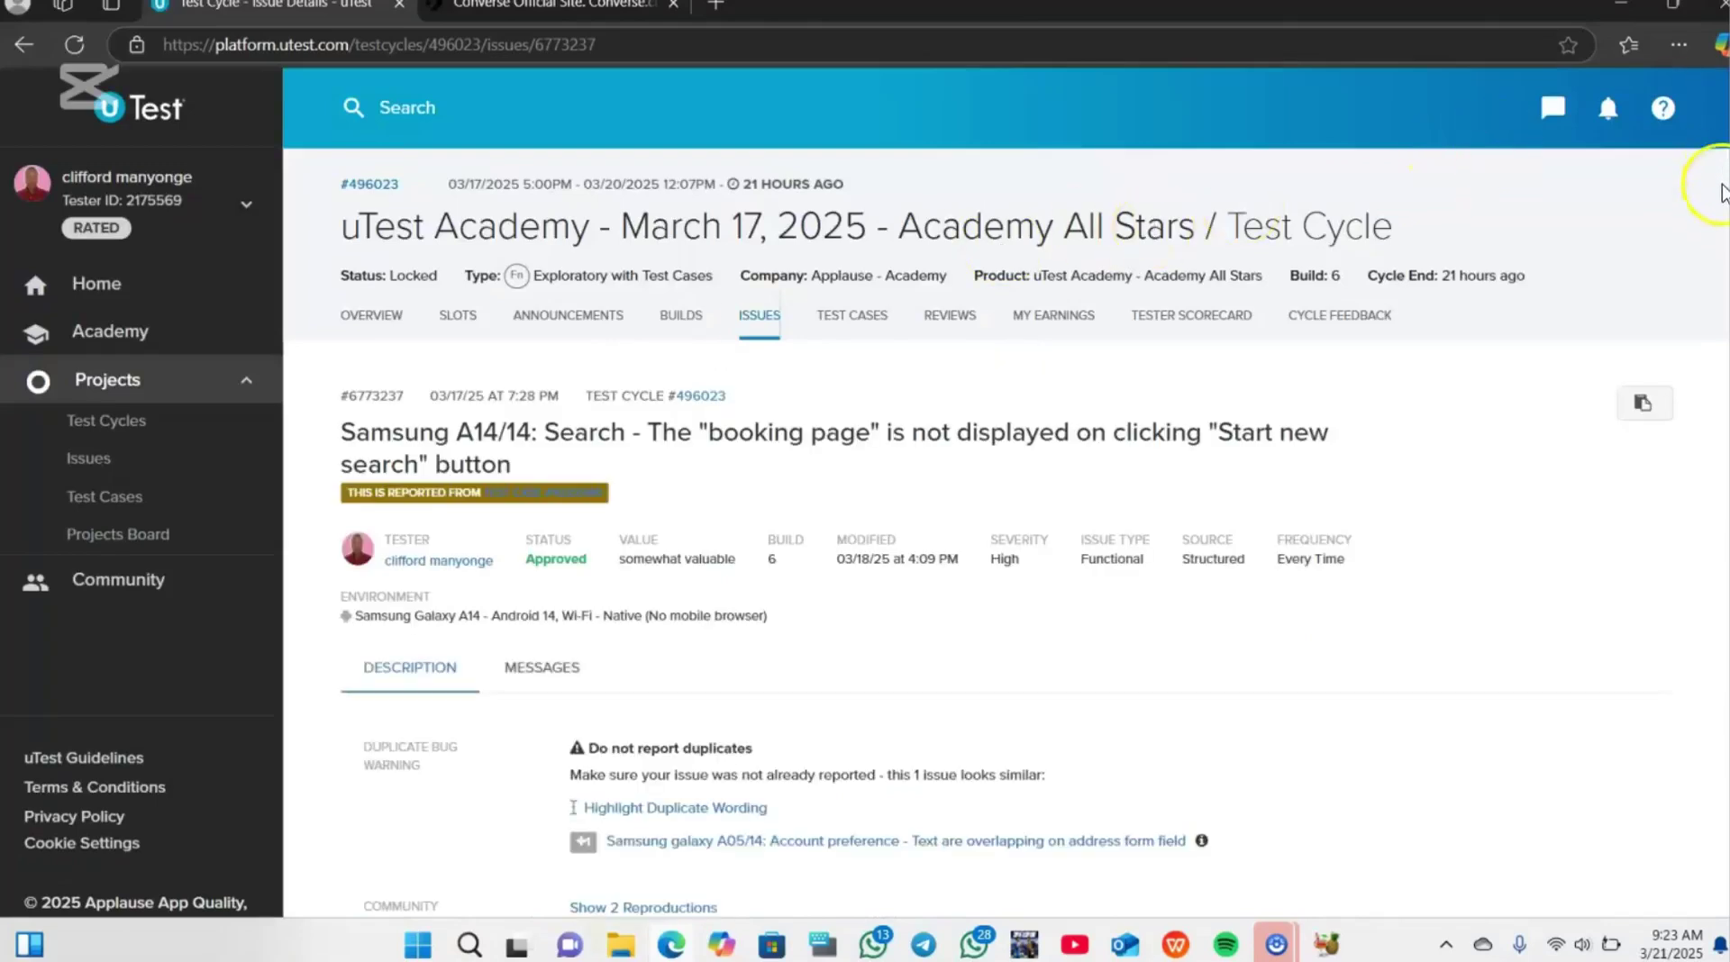
pyautogui.scroll(-2, 1006, 533)
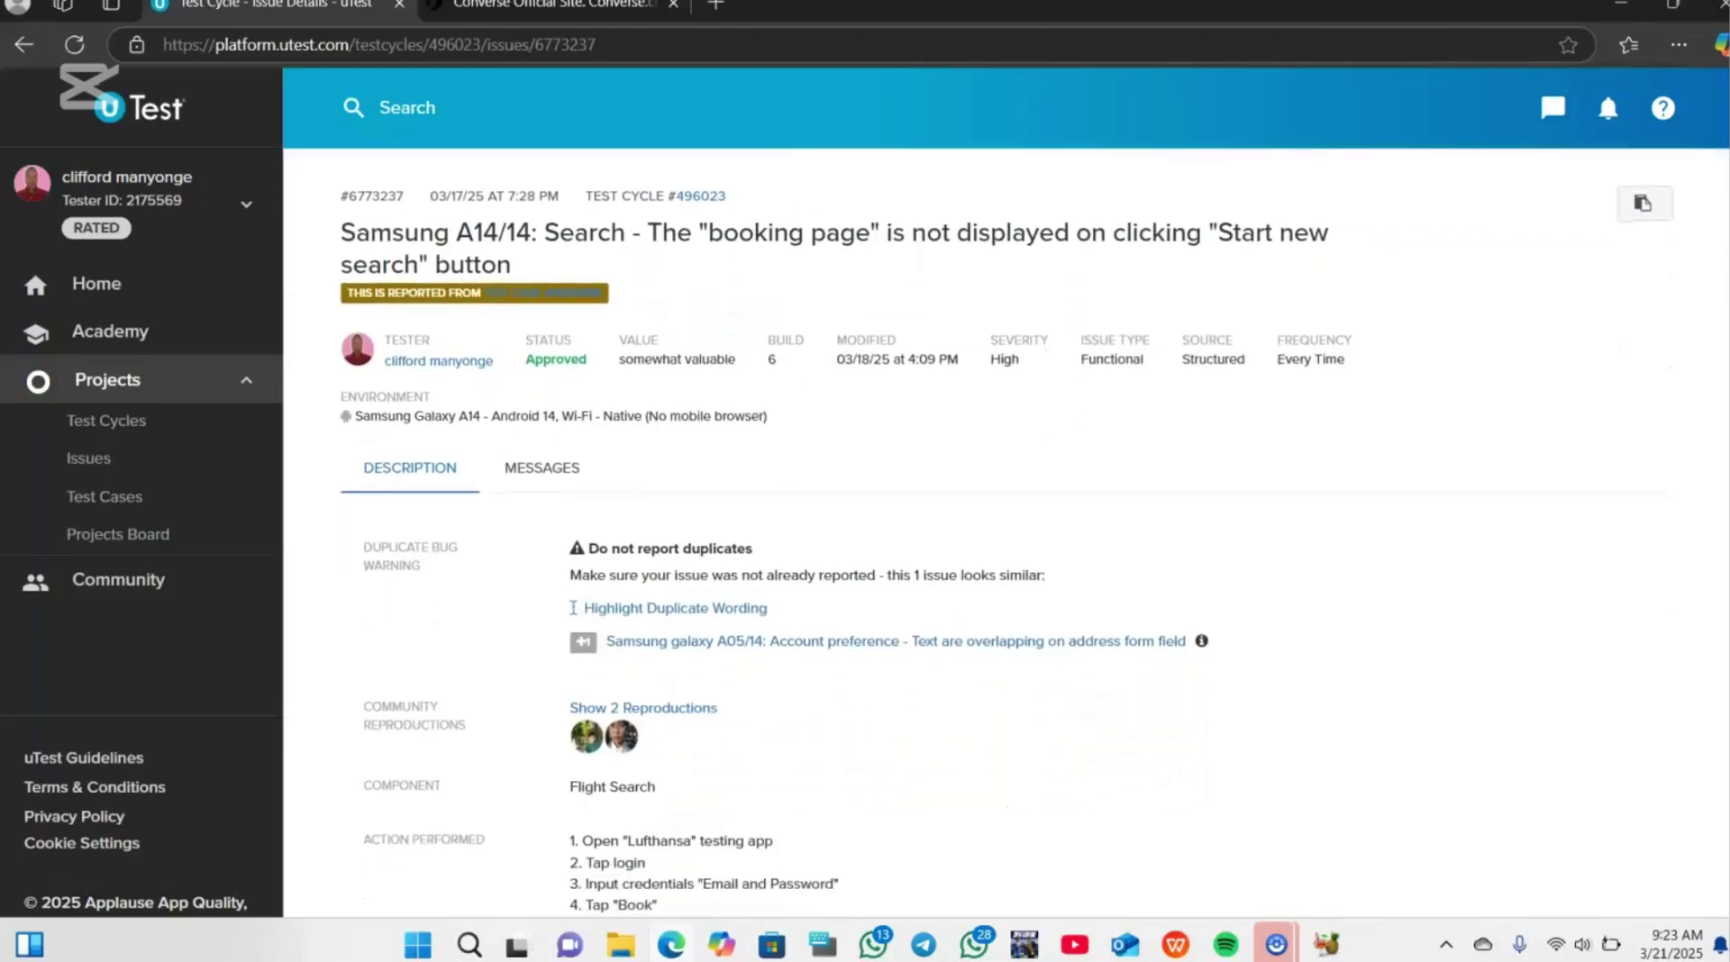
pyautogui.scroll(-2, 1007, 533)
pyautogui.scroll(-1, 1007, 532)
pyautogui.scroll(-1, 1006, 533)
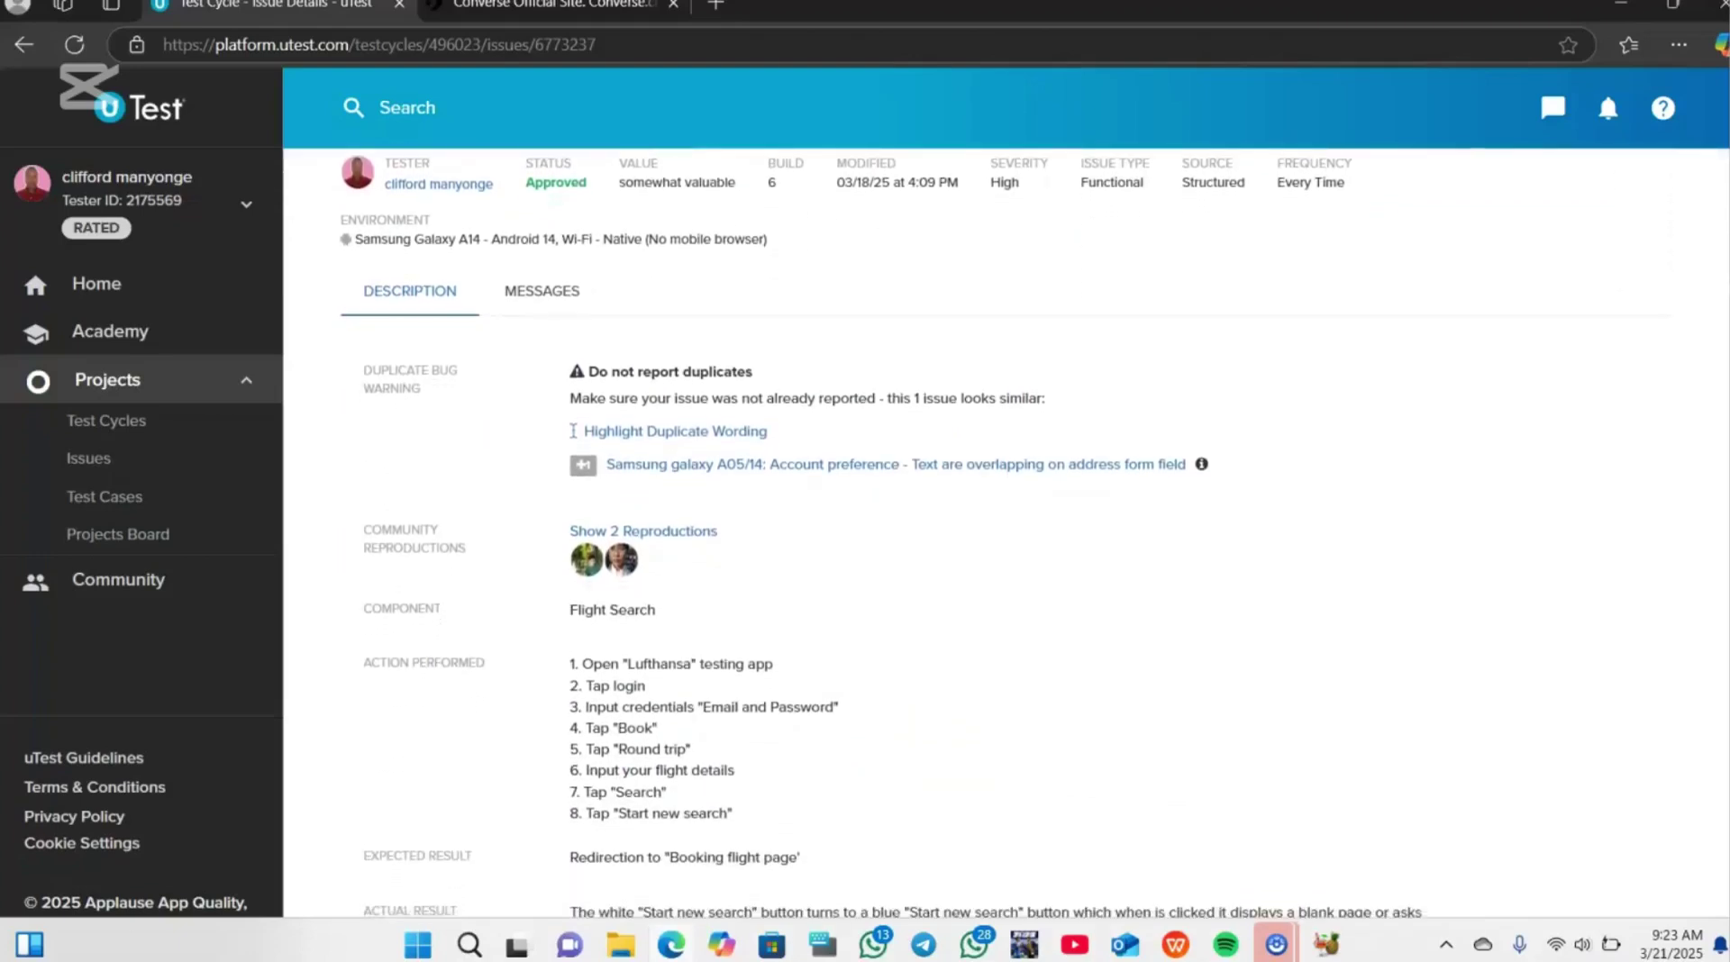
pyautogui.scroll(-1, 1007, 532)
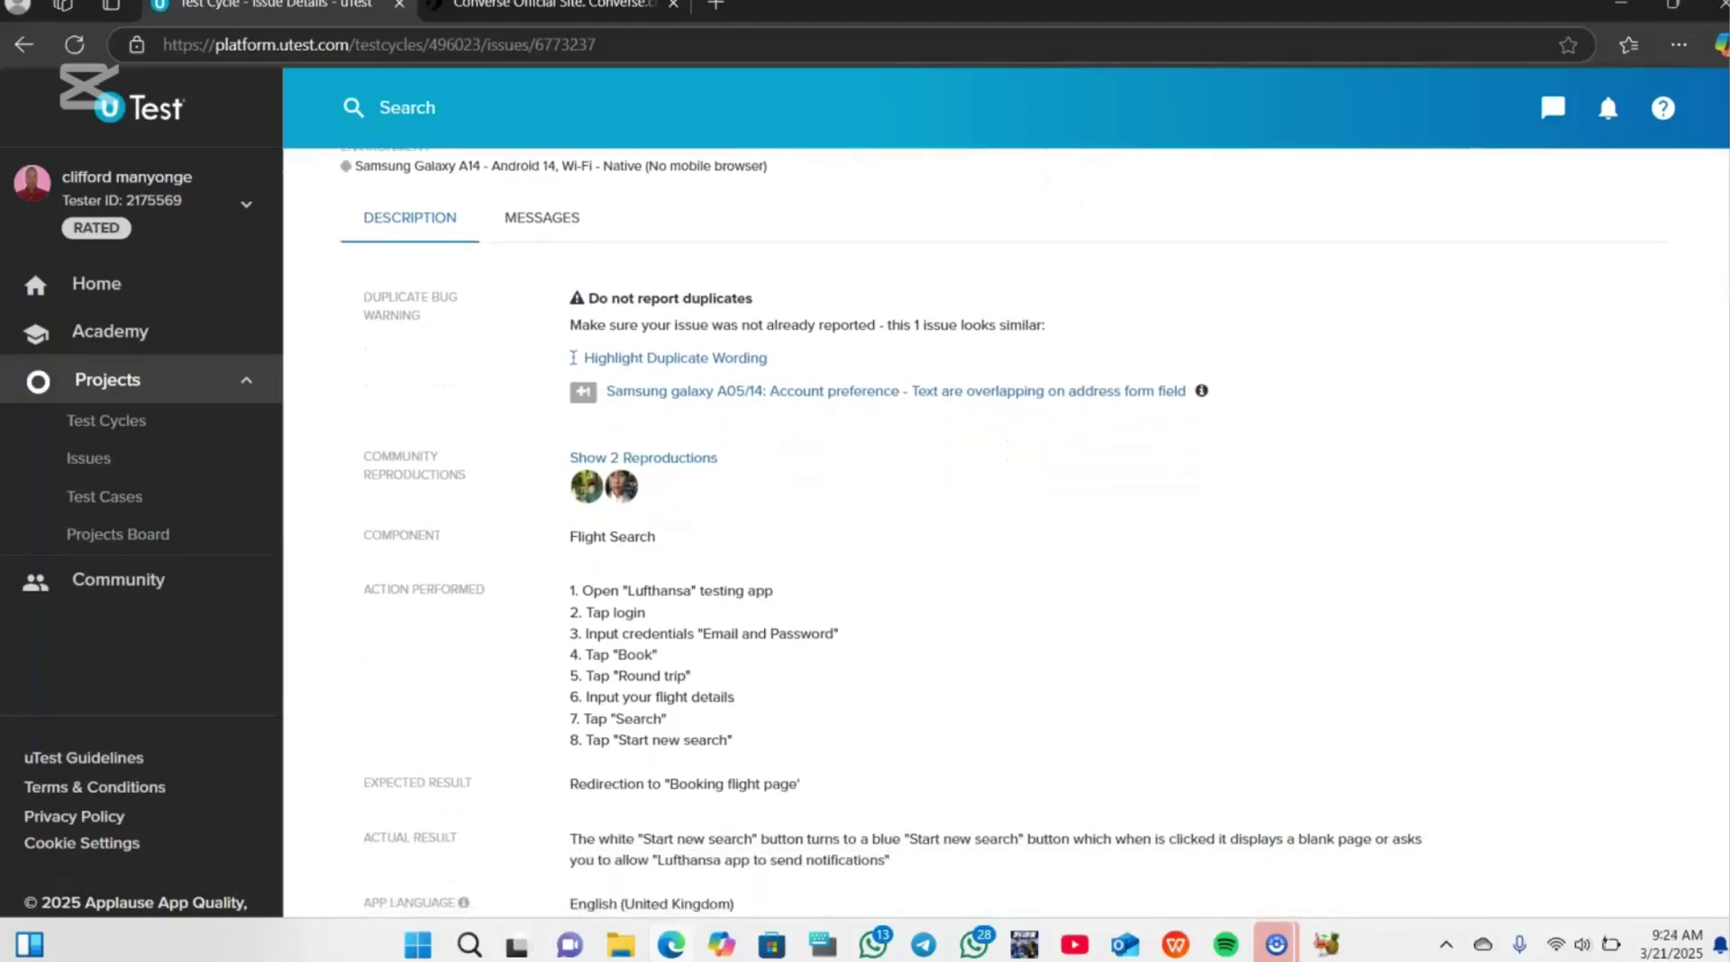
pyautogui.scroll(-1, 1007, 533)
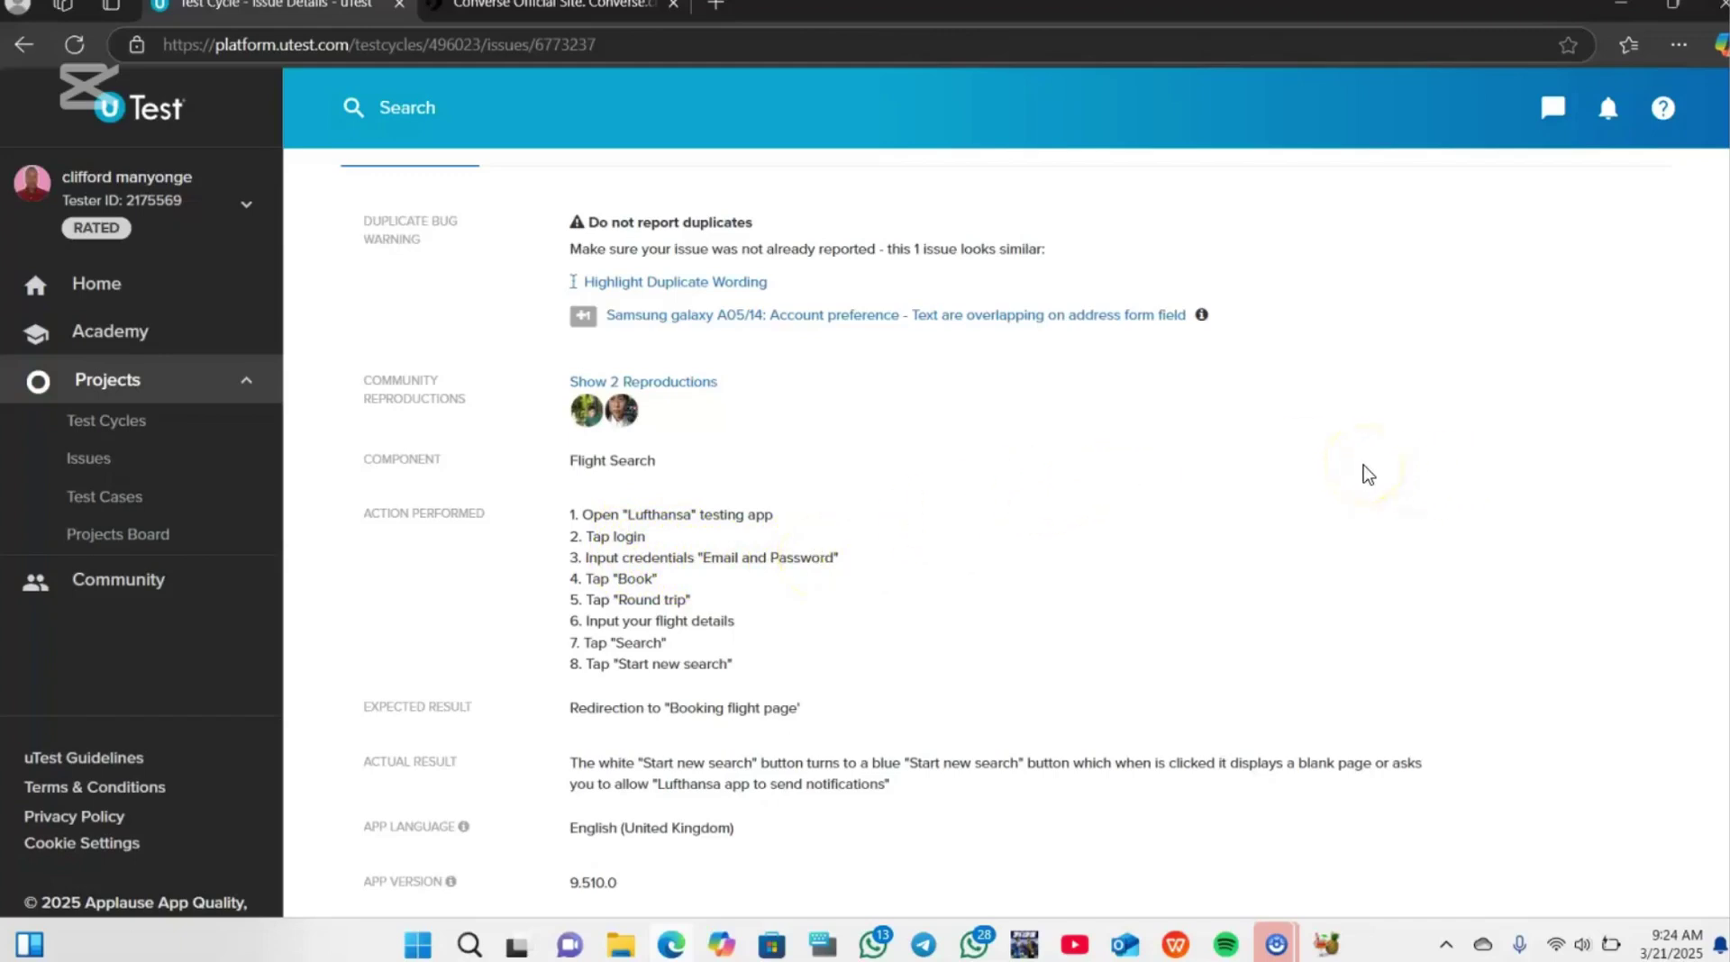
pyautogui.scroll(-1, 1361, 470)
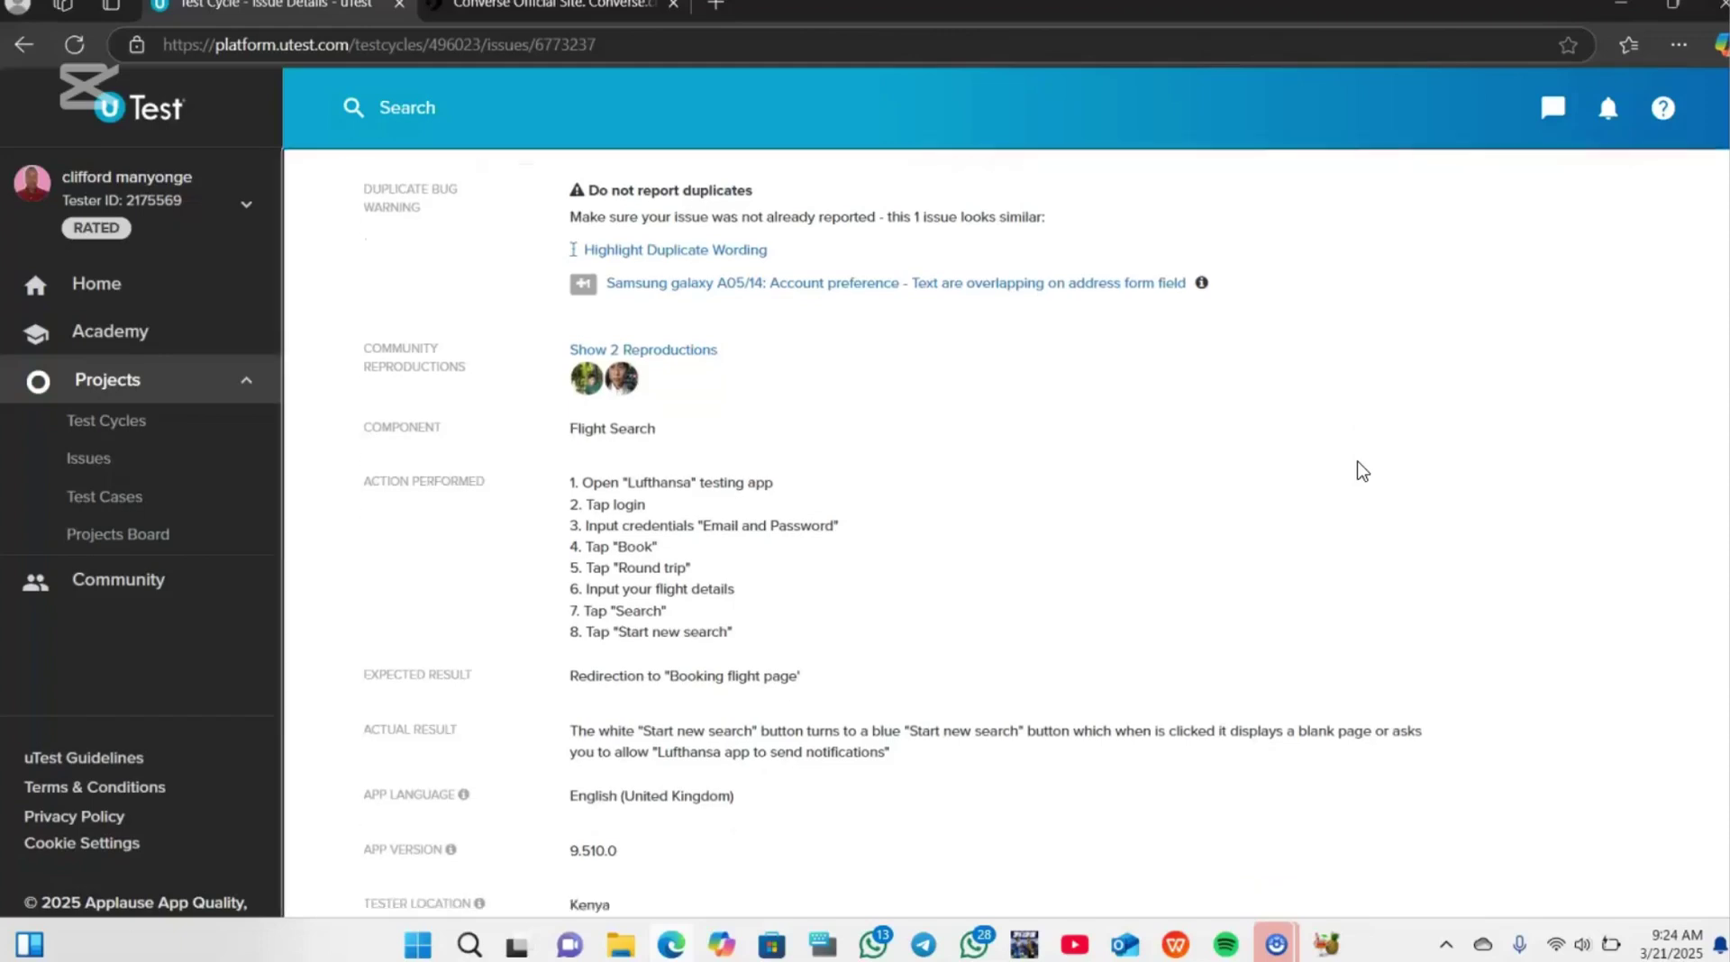
pyautogui.scroll(-4, 1362, 469)
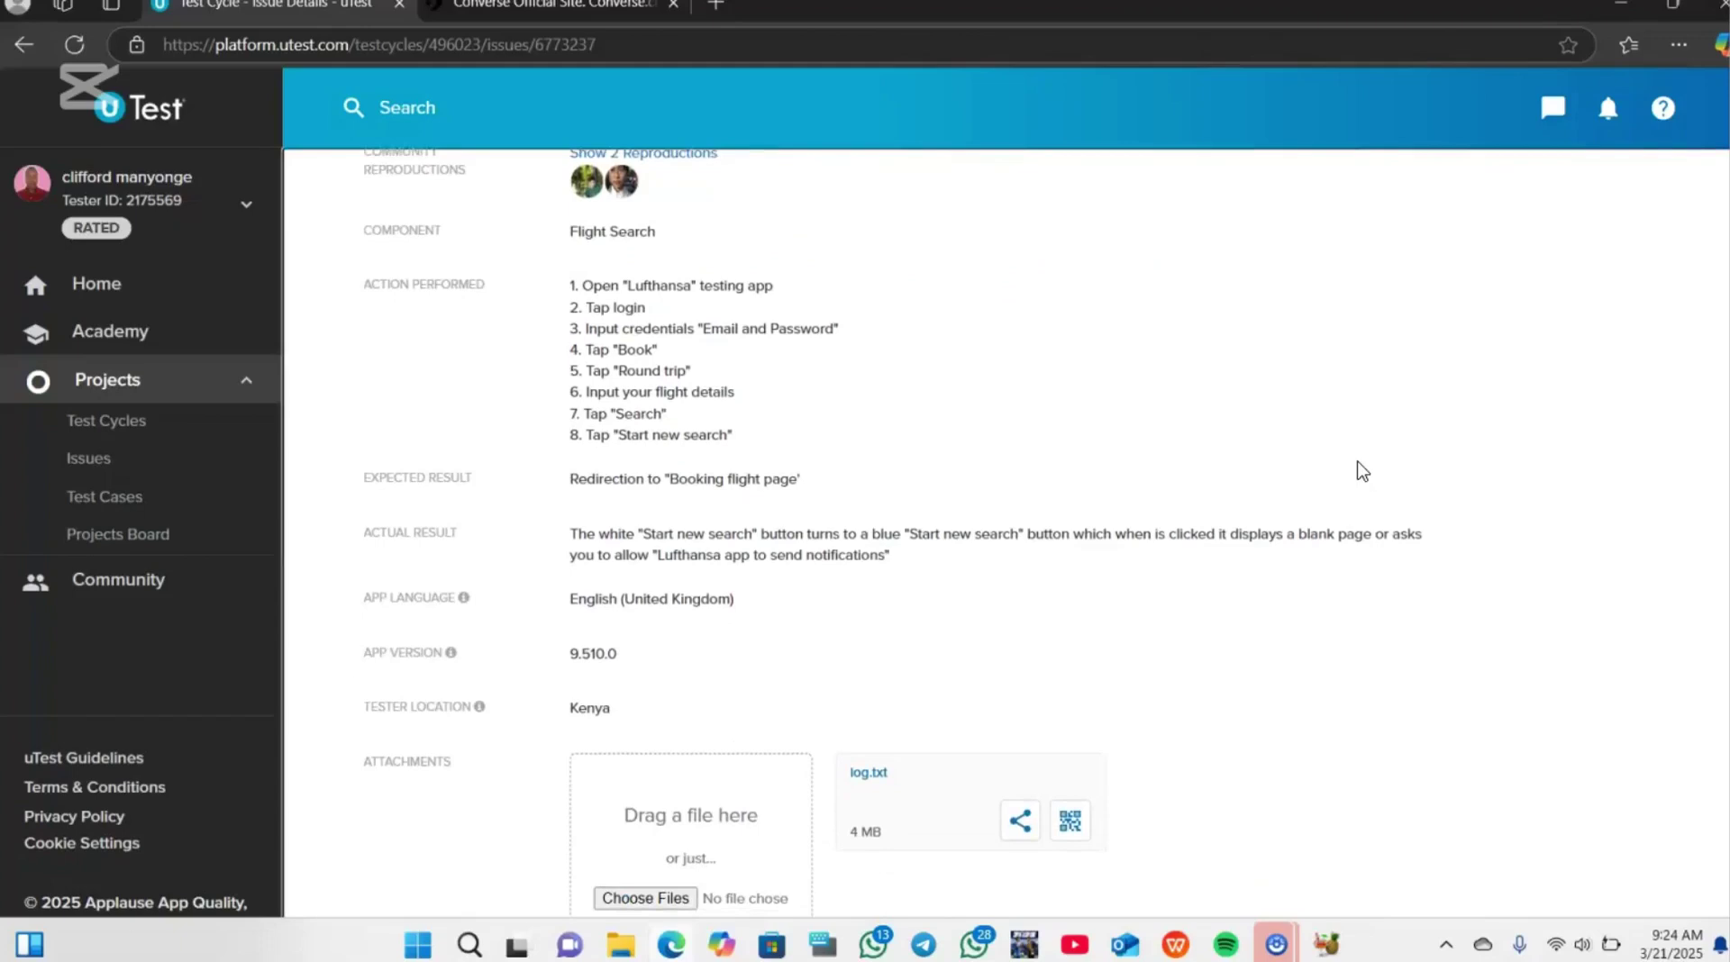
pyautogui.scroll(-1, 1362, 470)
pyautogui.scroll(-5, 1361, 470)
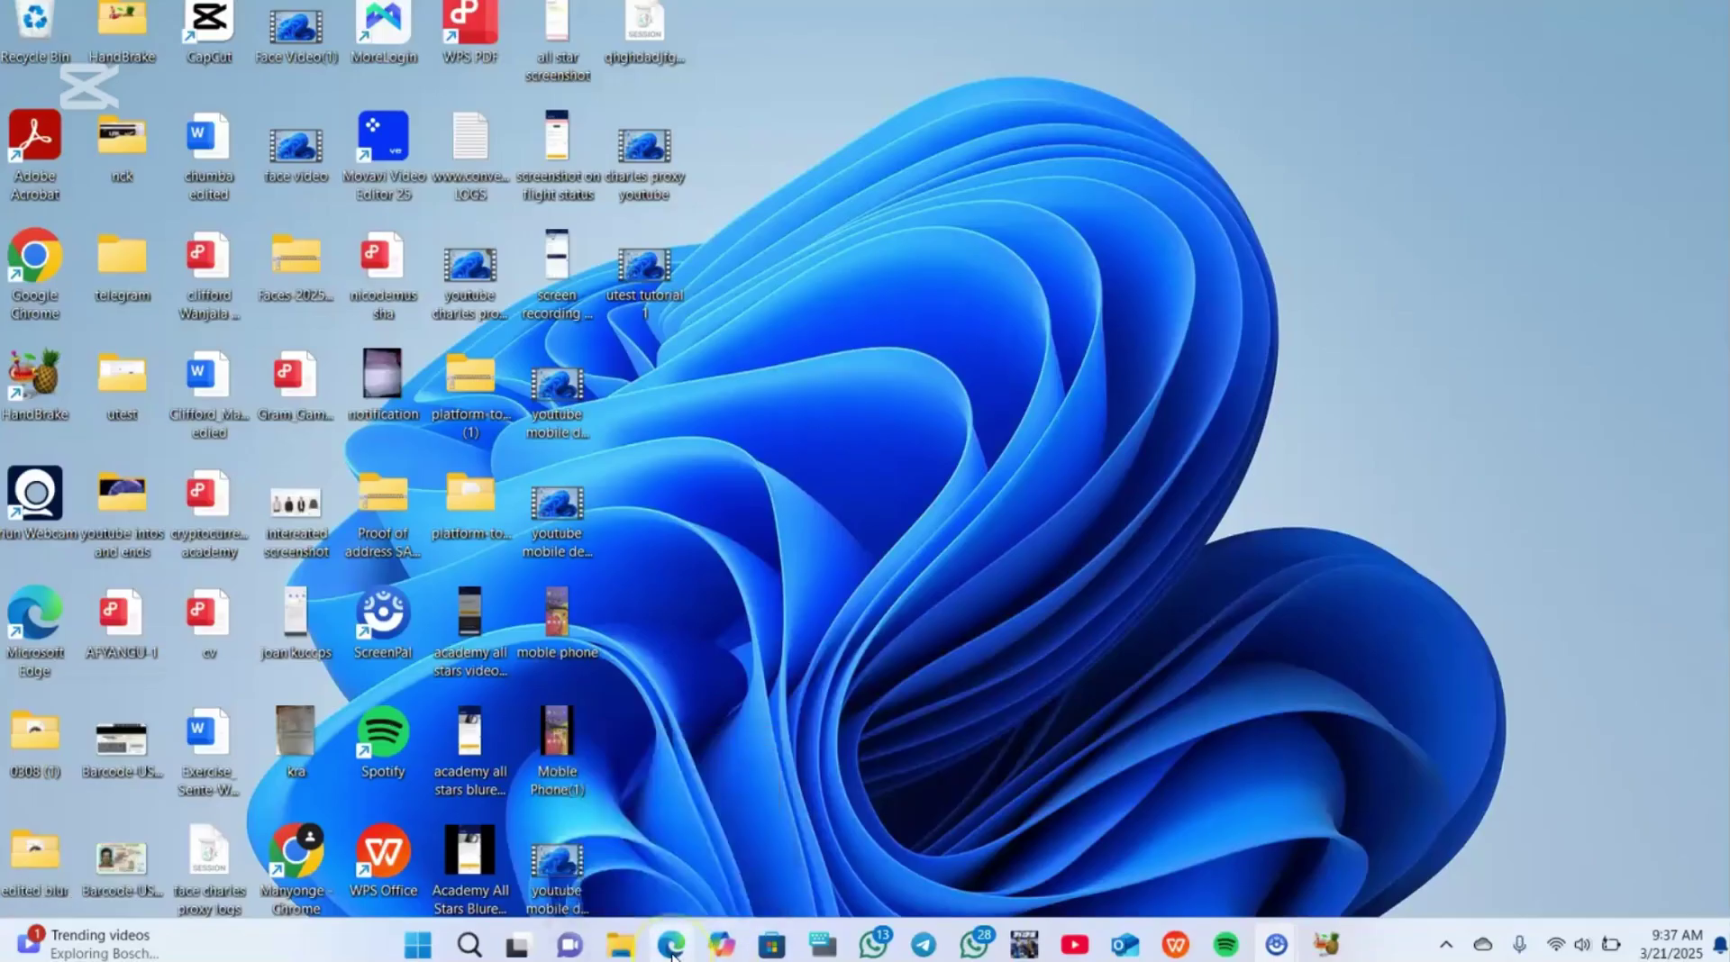
pyautogui.click(671, 944)
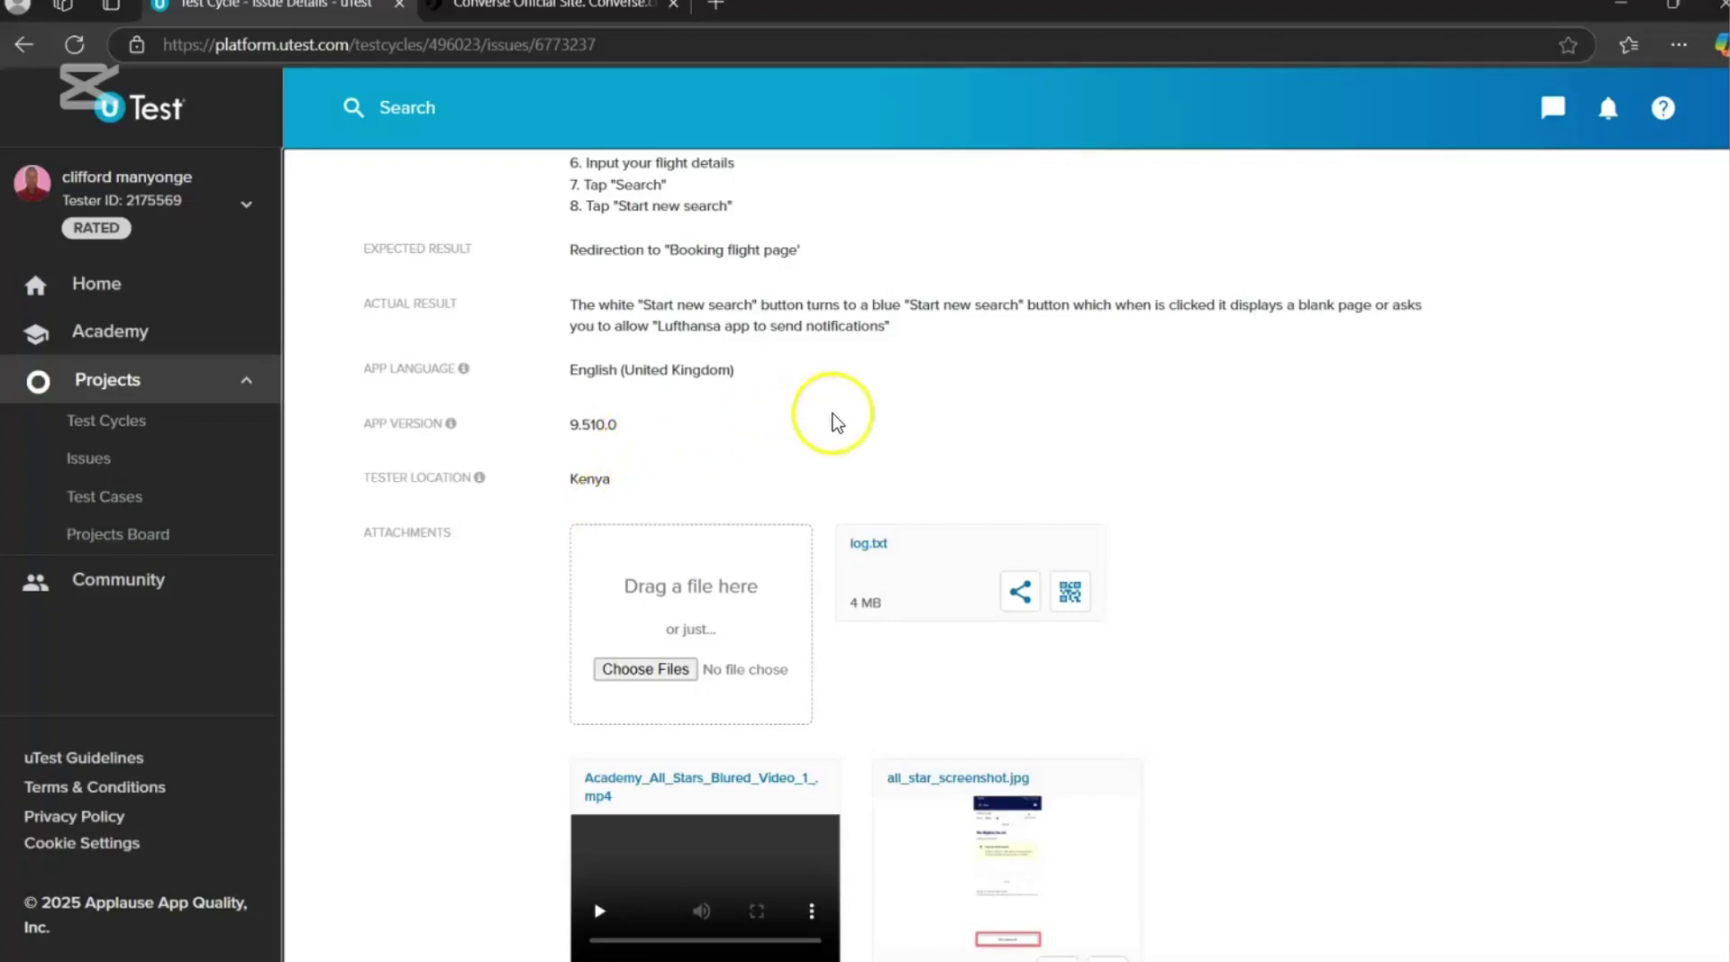
pyautogui.scroll(-2, 1527, 261)
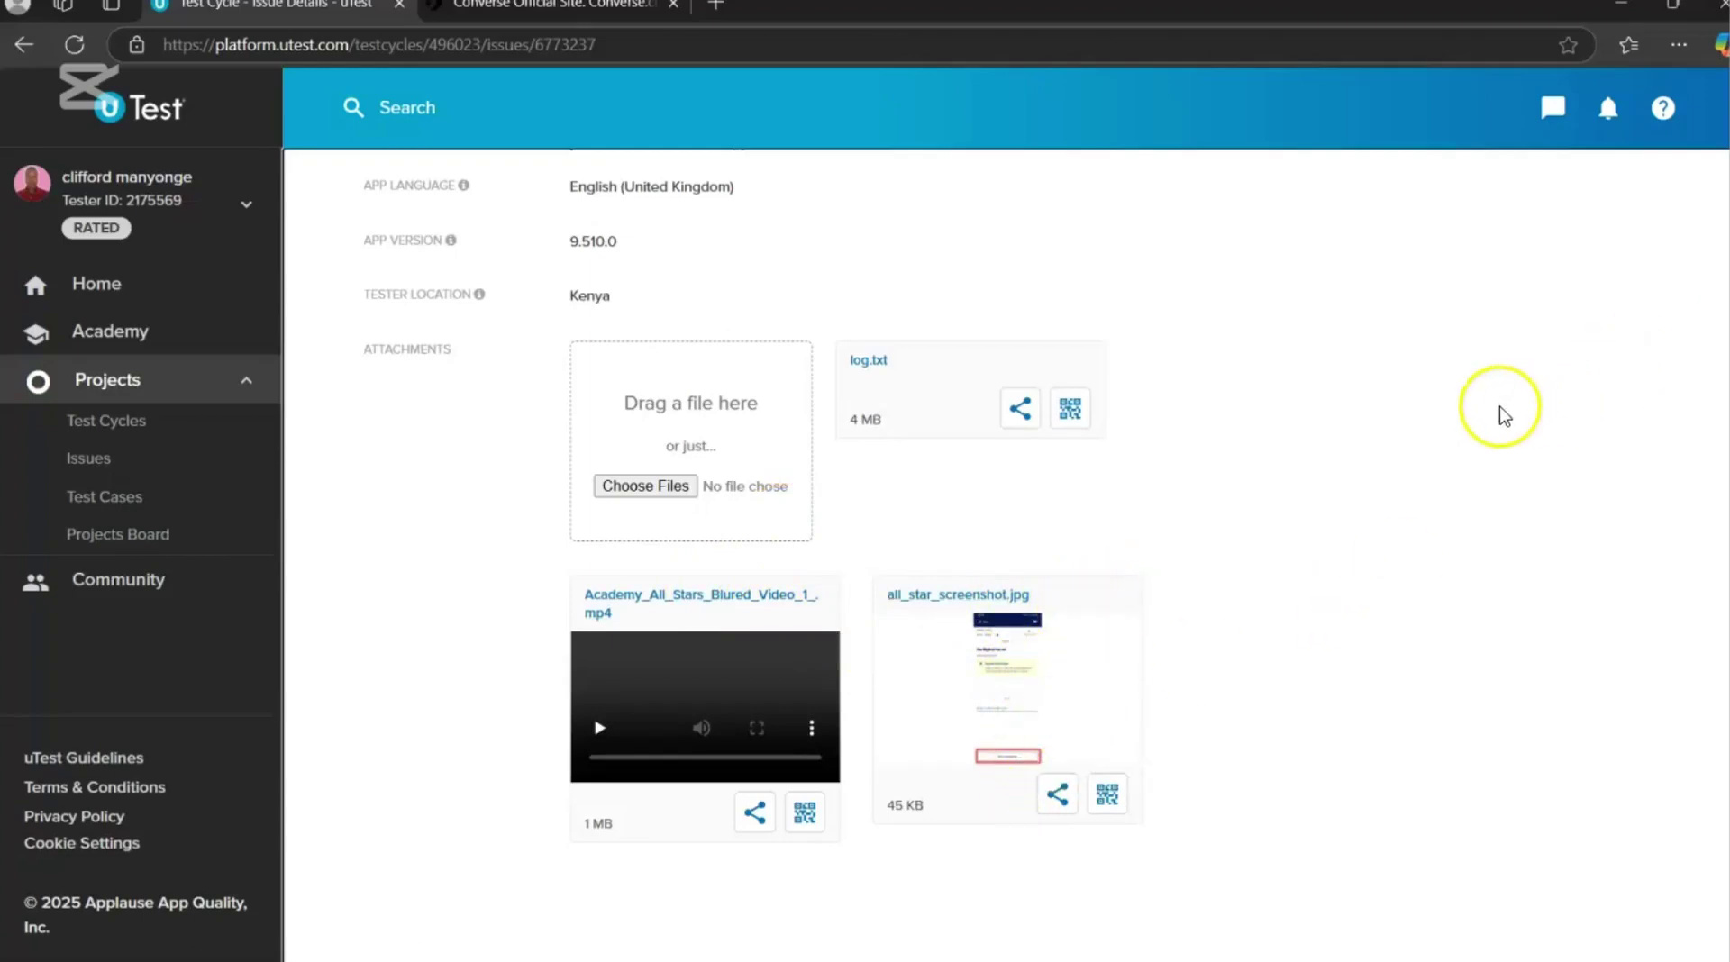
pyautogui.scroll(3, 1365, 431)
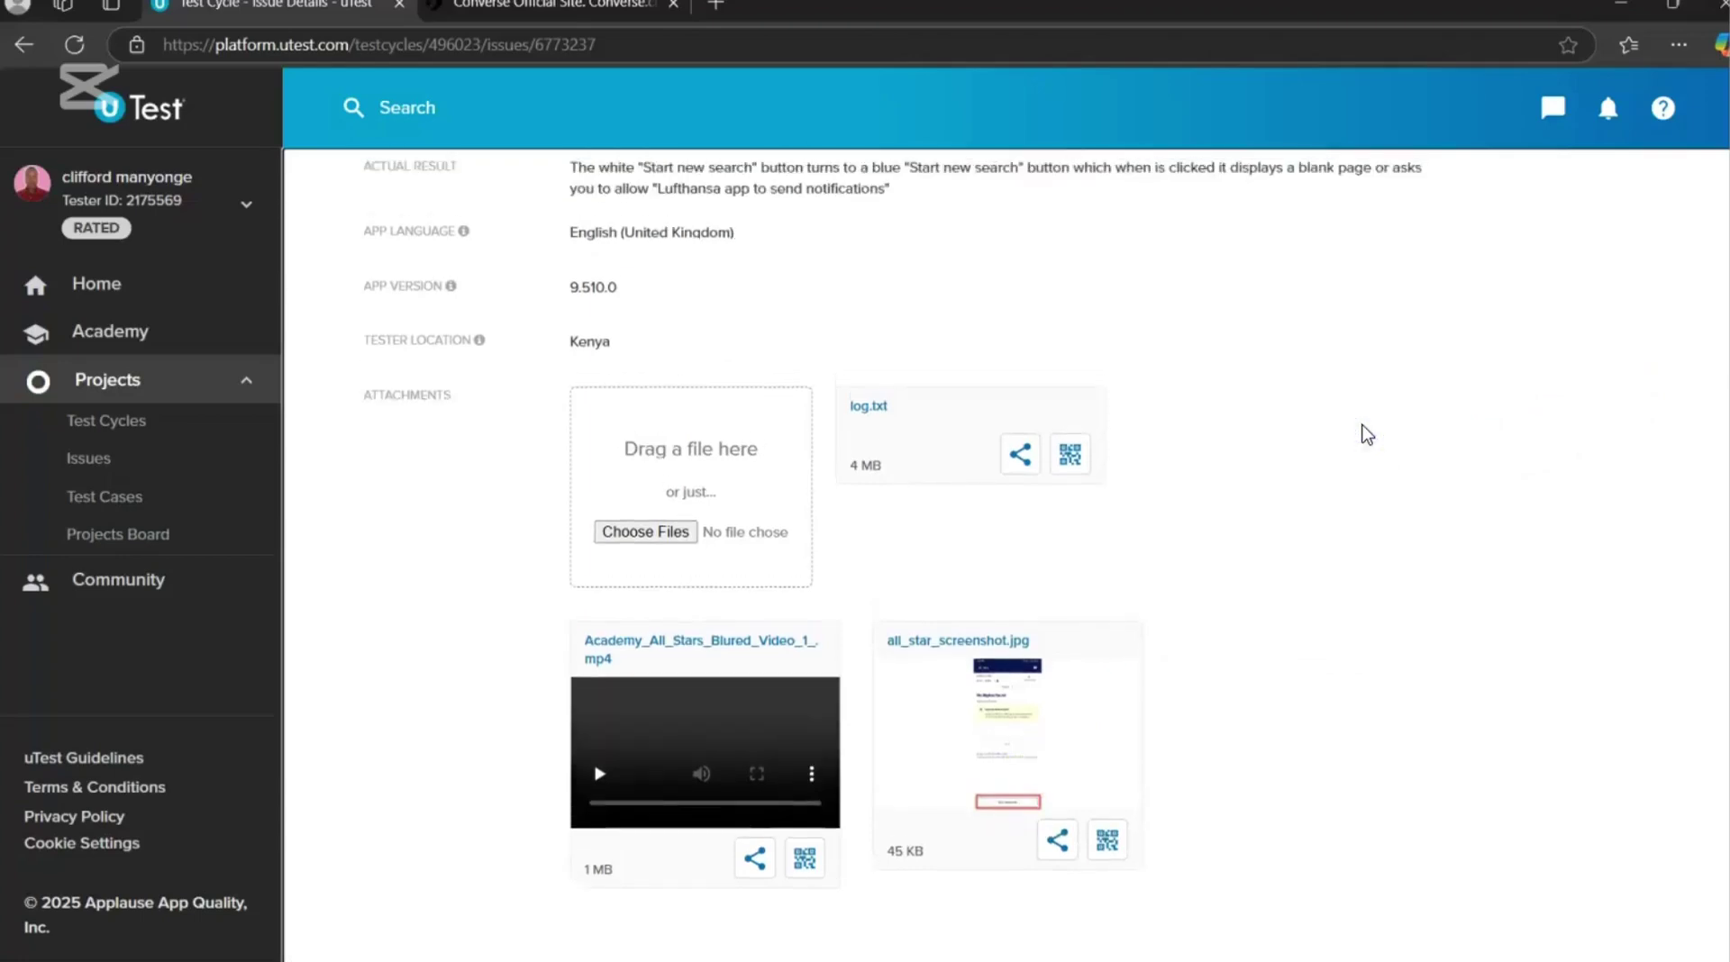
pyautogui.scroll(-3, 1367, 435)
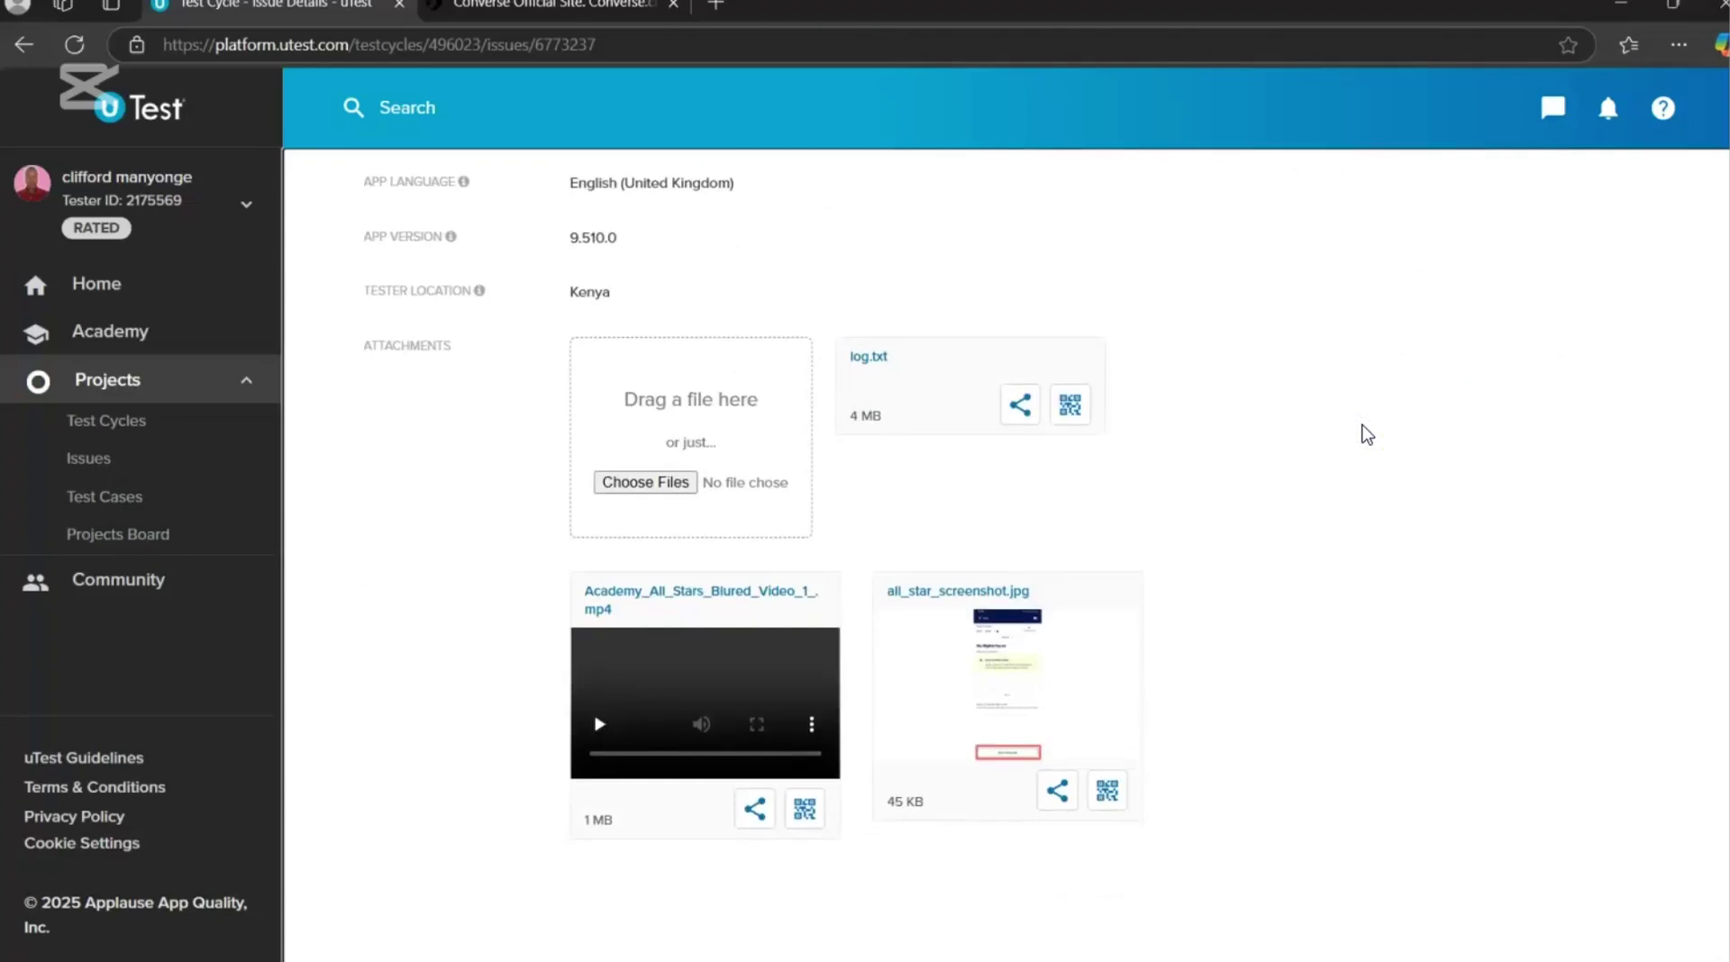
pyautogui.scroll(6, 1367, 435)
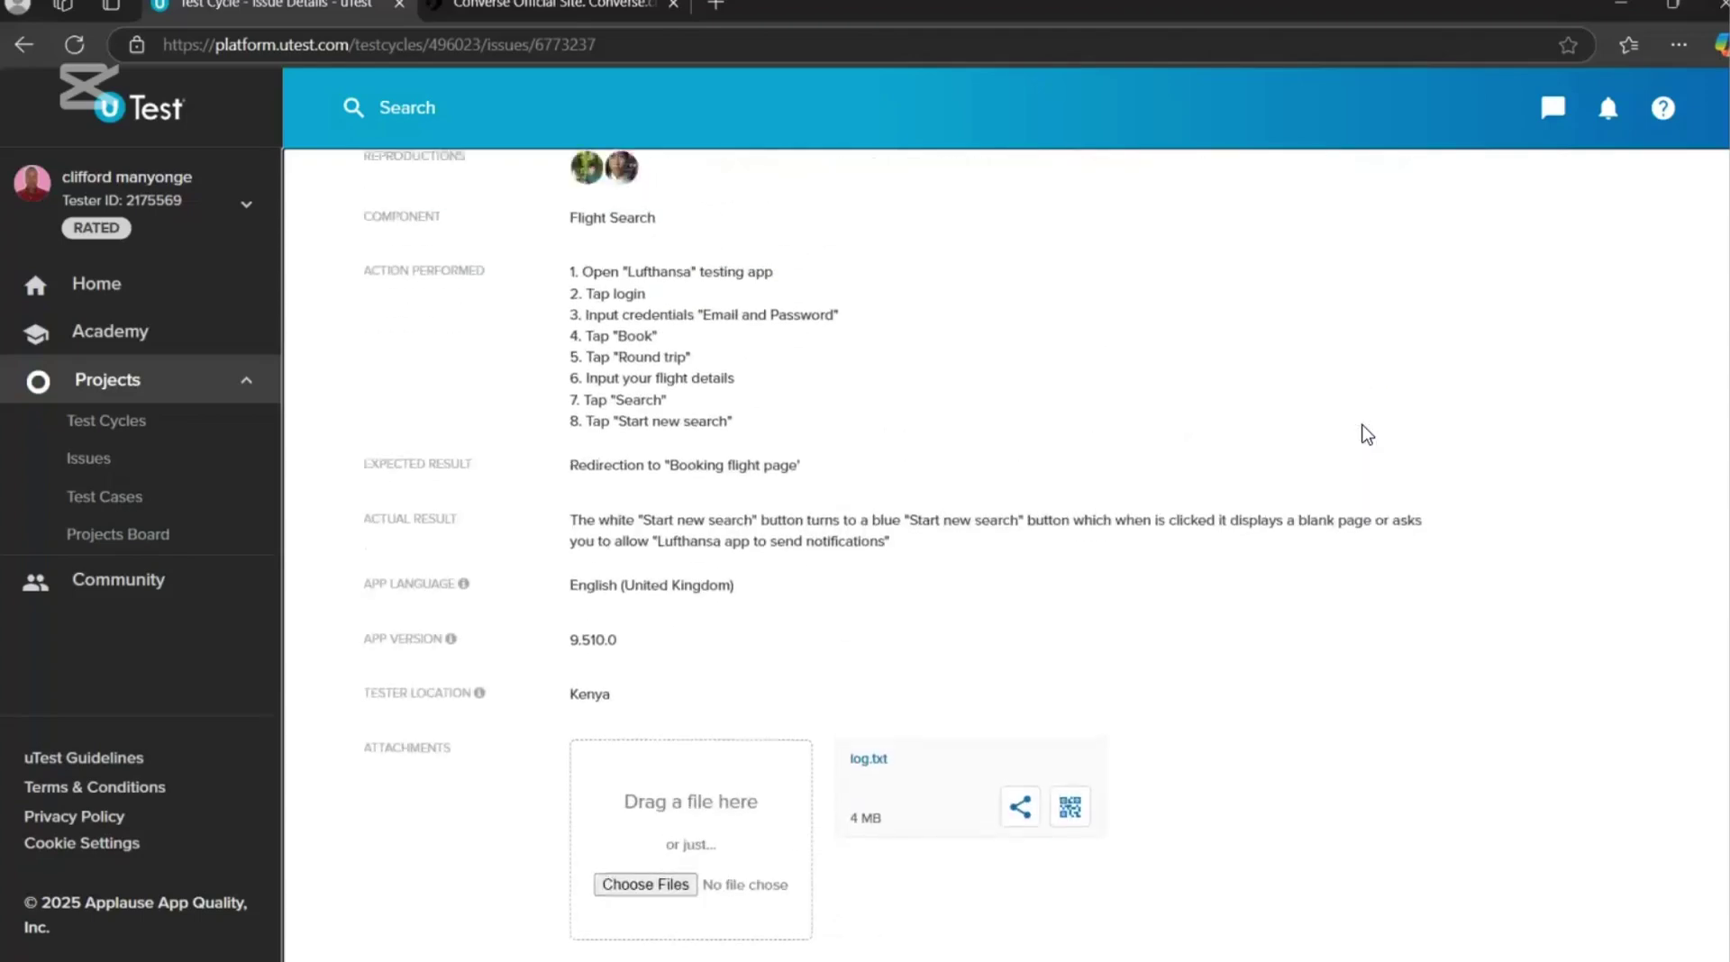
pyautogui.scroll(4, 1367, 434)
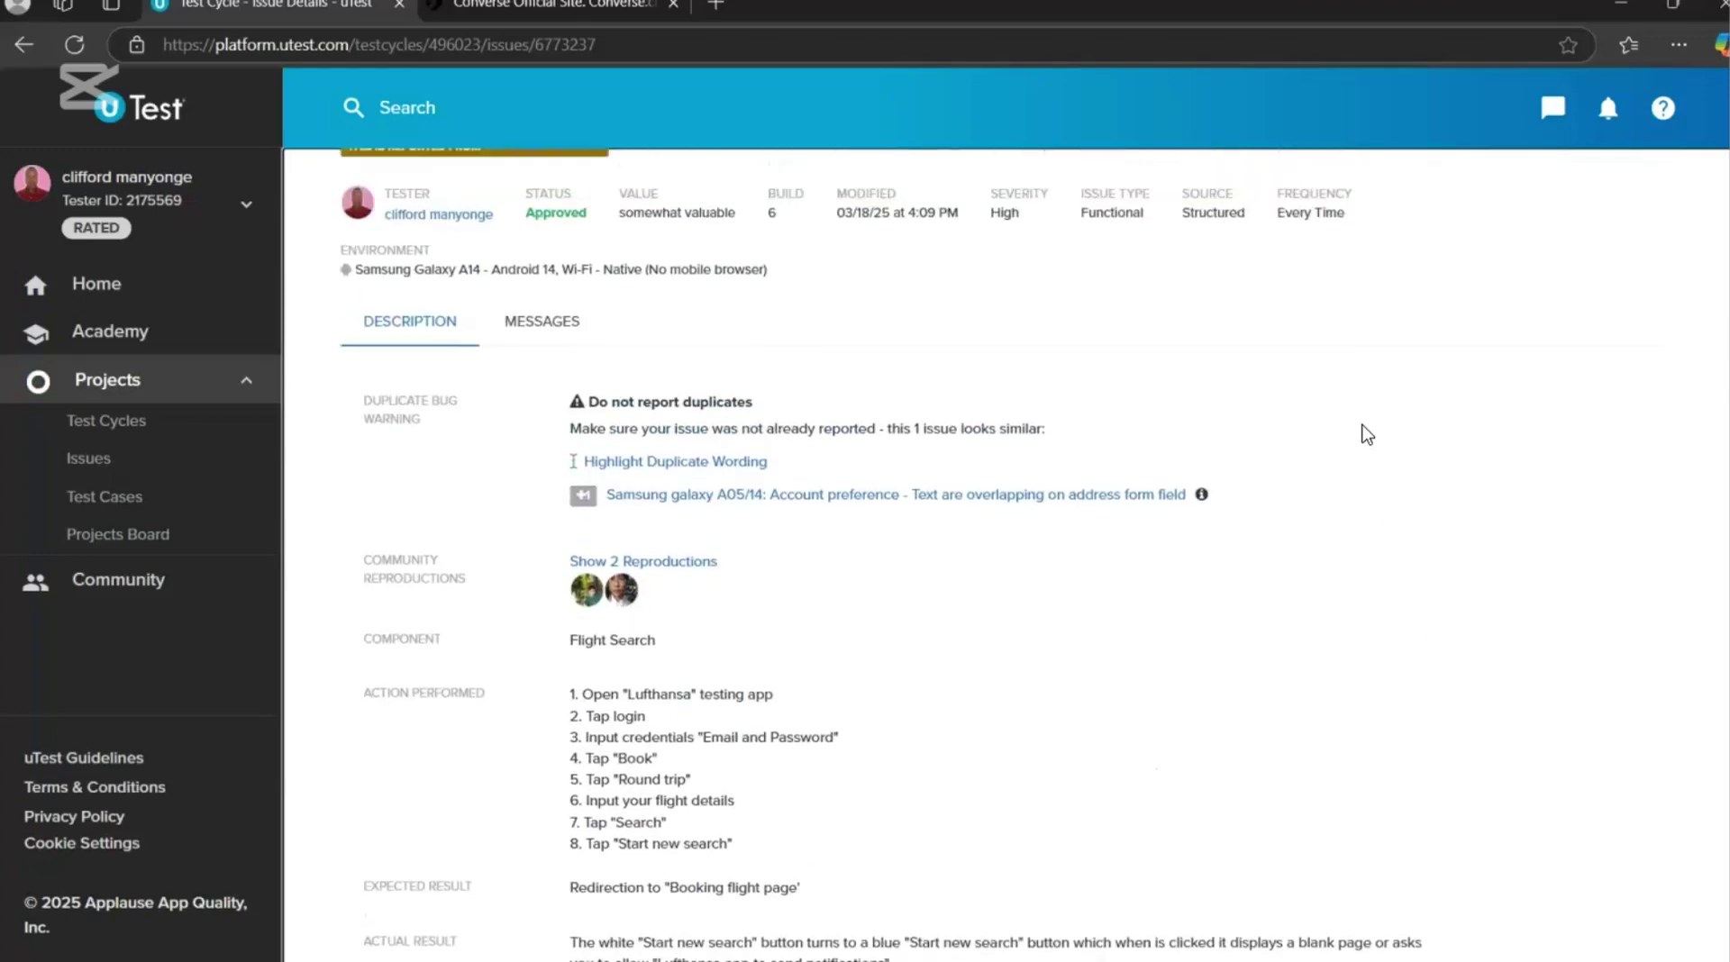
pyautogui.scroll(4, 1367, 434)
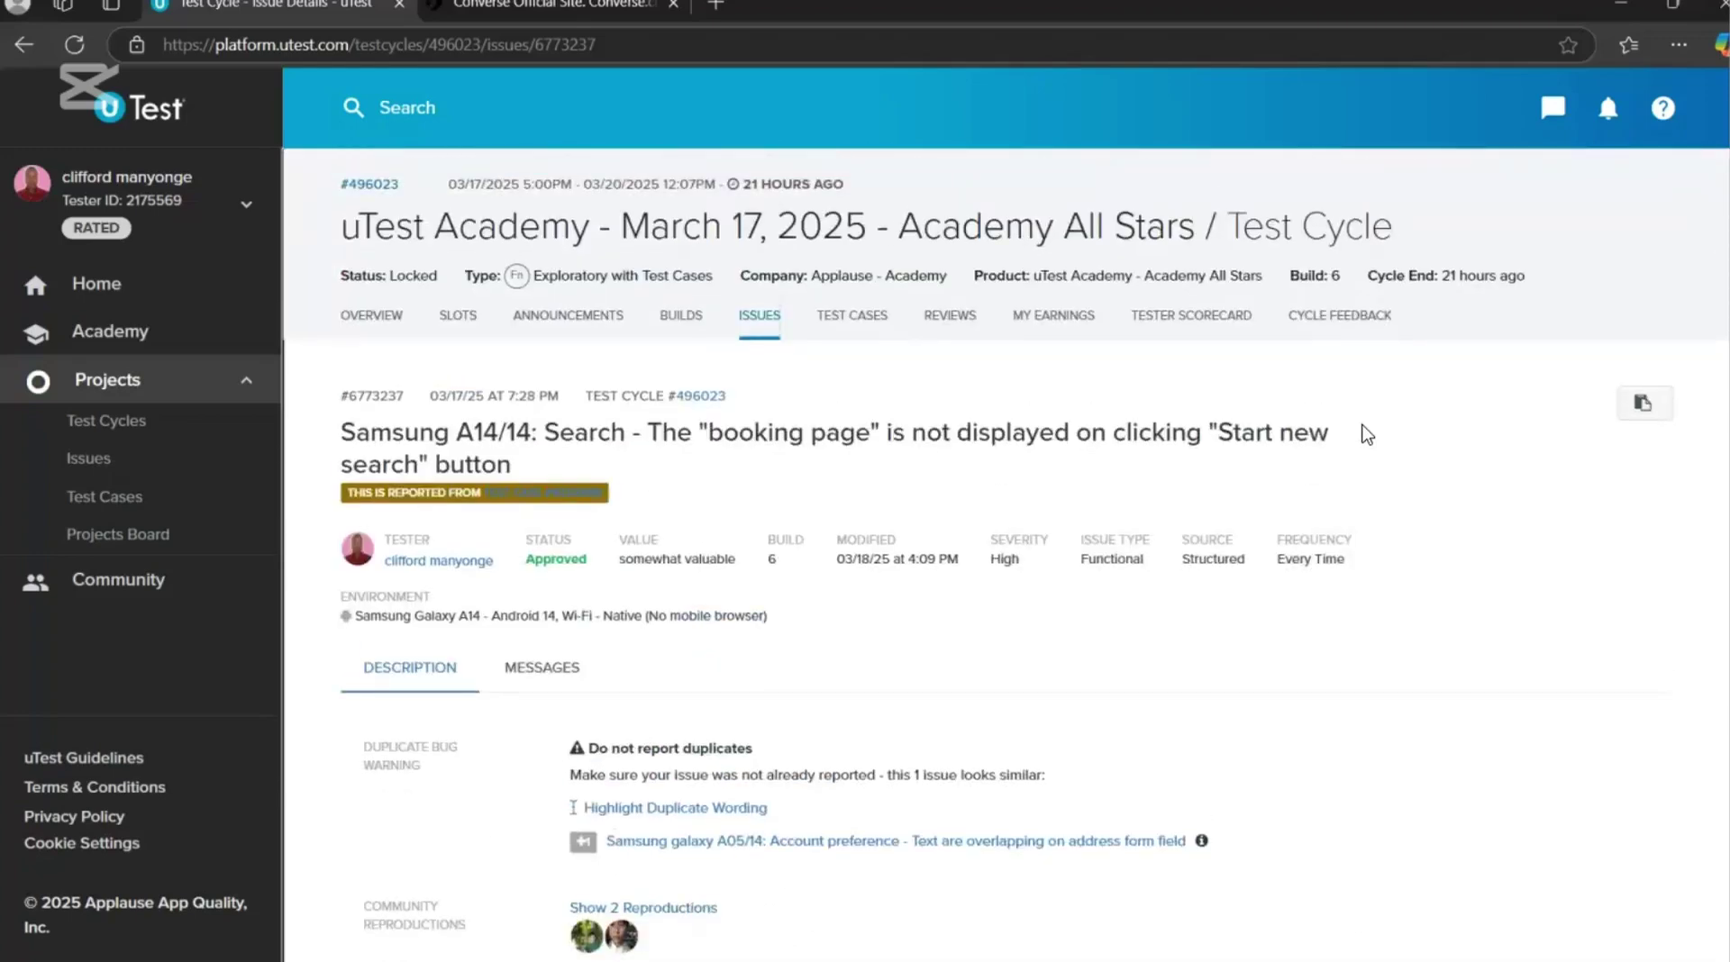
# Open the test cycle's Overview and read down past In Scope and Out of Scope to the Issue Reporting Instructions.
pyautogui.click(385, 332)
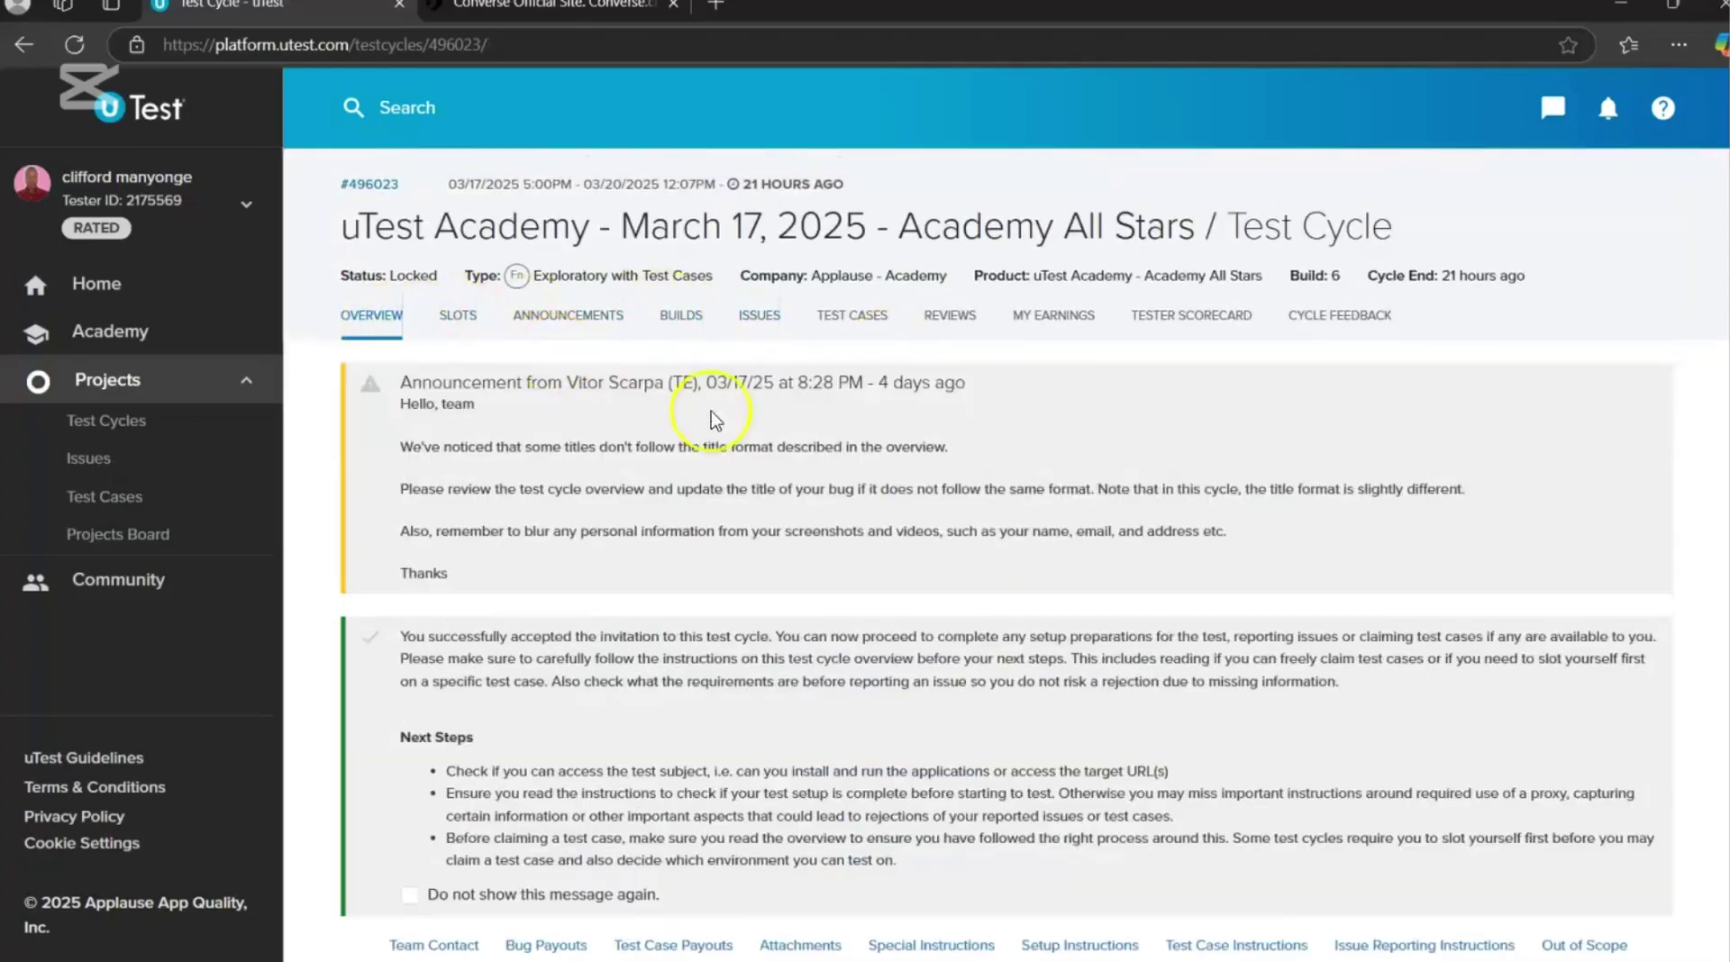
pyautogui.scroll(-3, 910, 511)
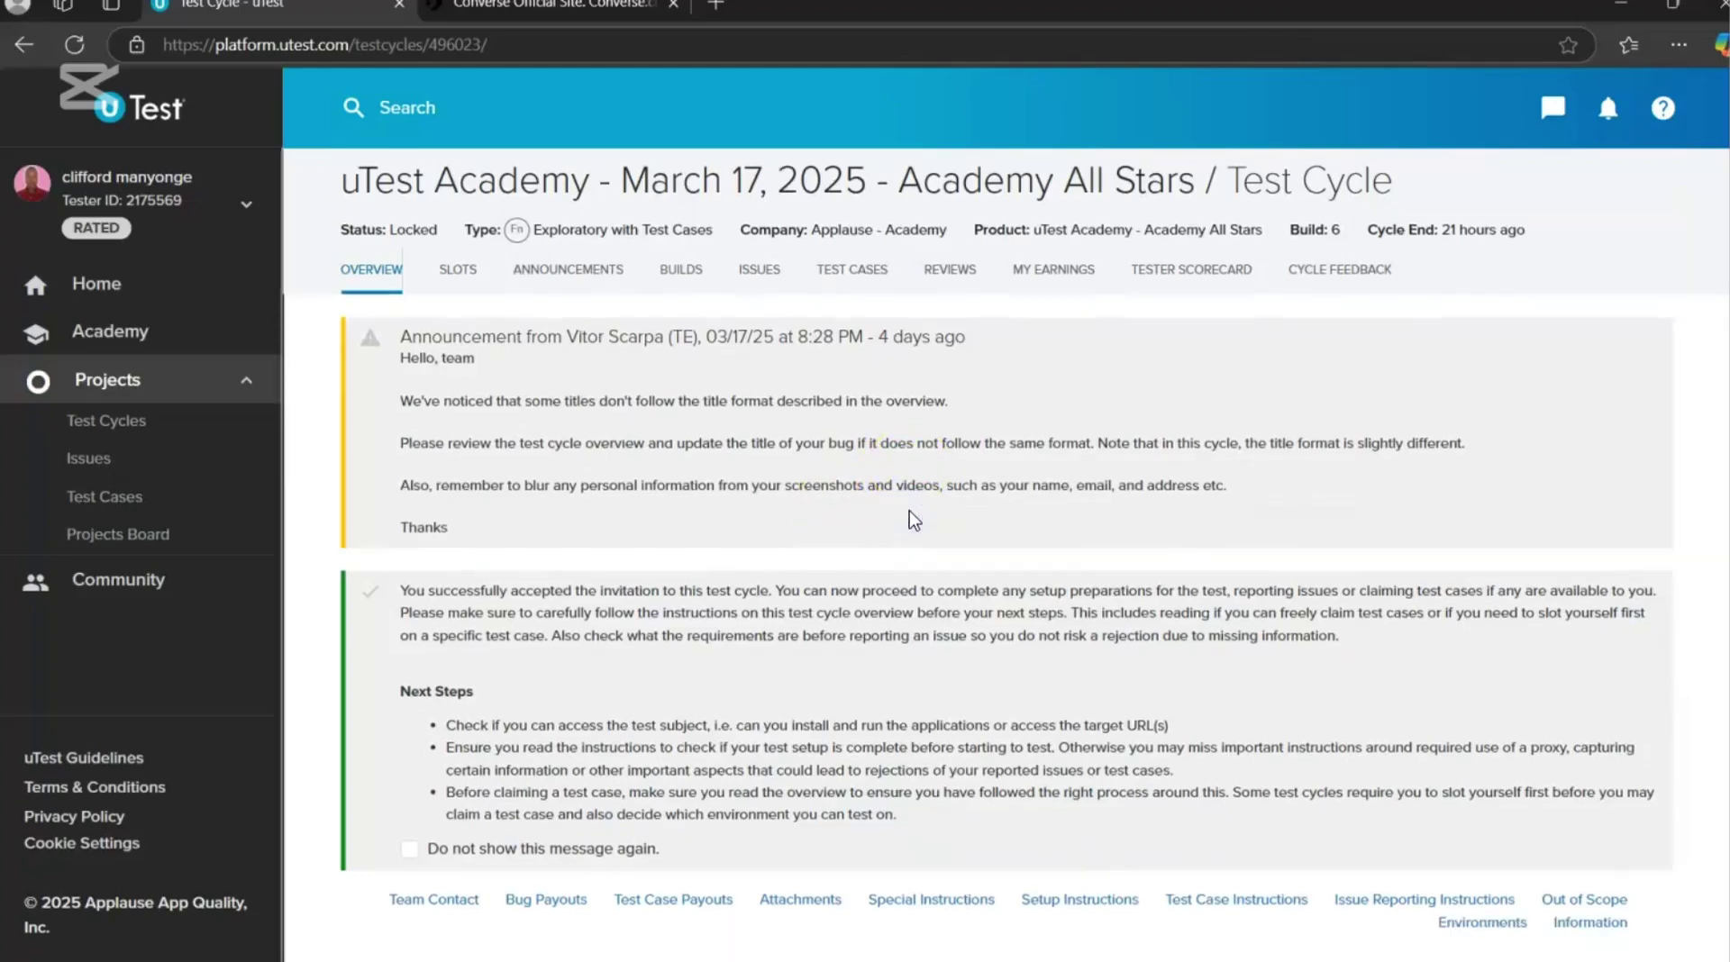
pyautogui.scroll(-6, 913, 515)
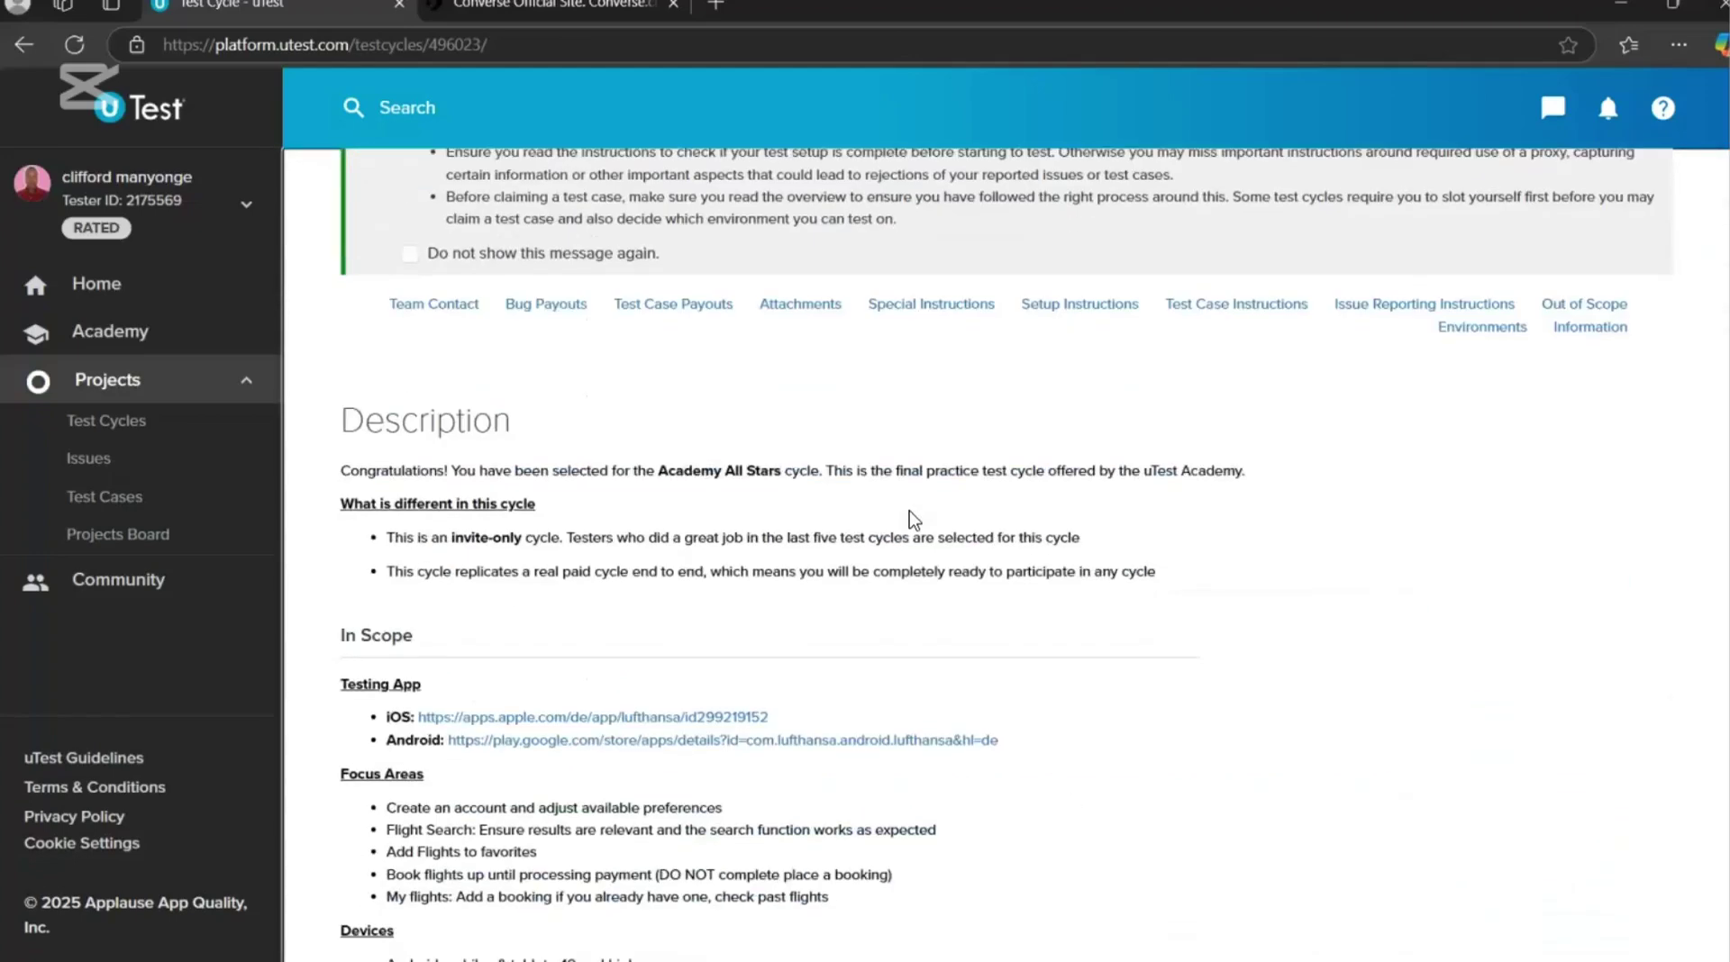
pyautogui.scroll(-1, 912, 511)
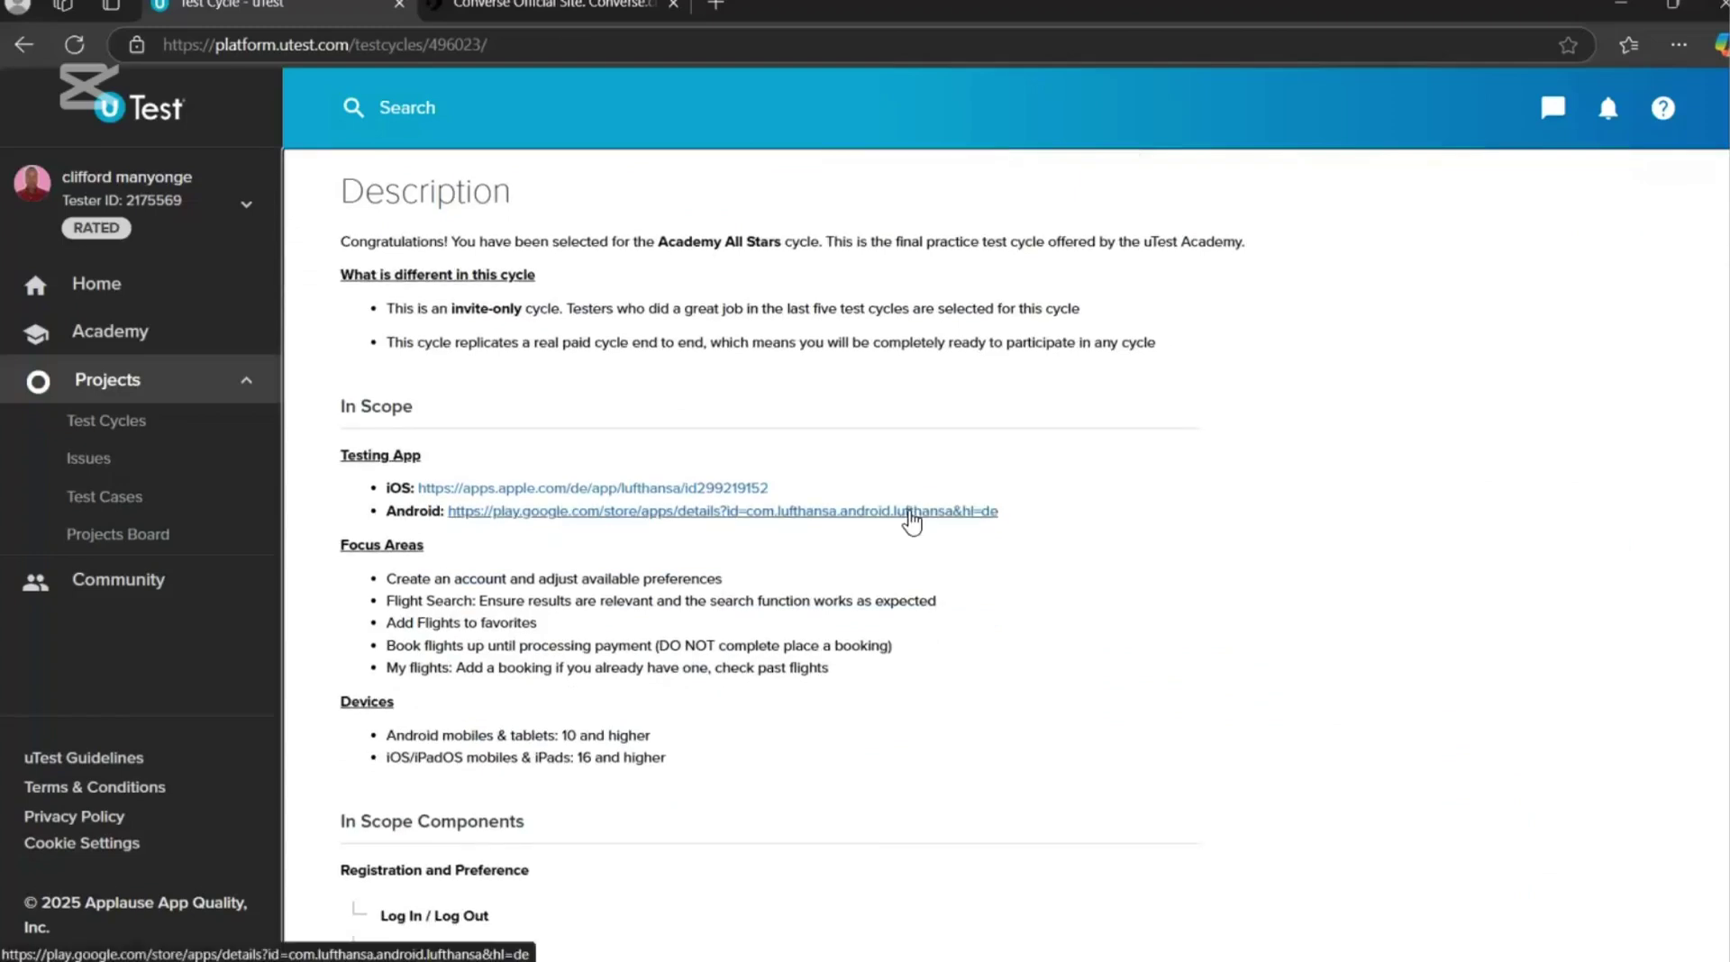
pyautogui.scroll(-1, 913, 515)
pyautogui.scroll(-3, 913, 520)
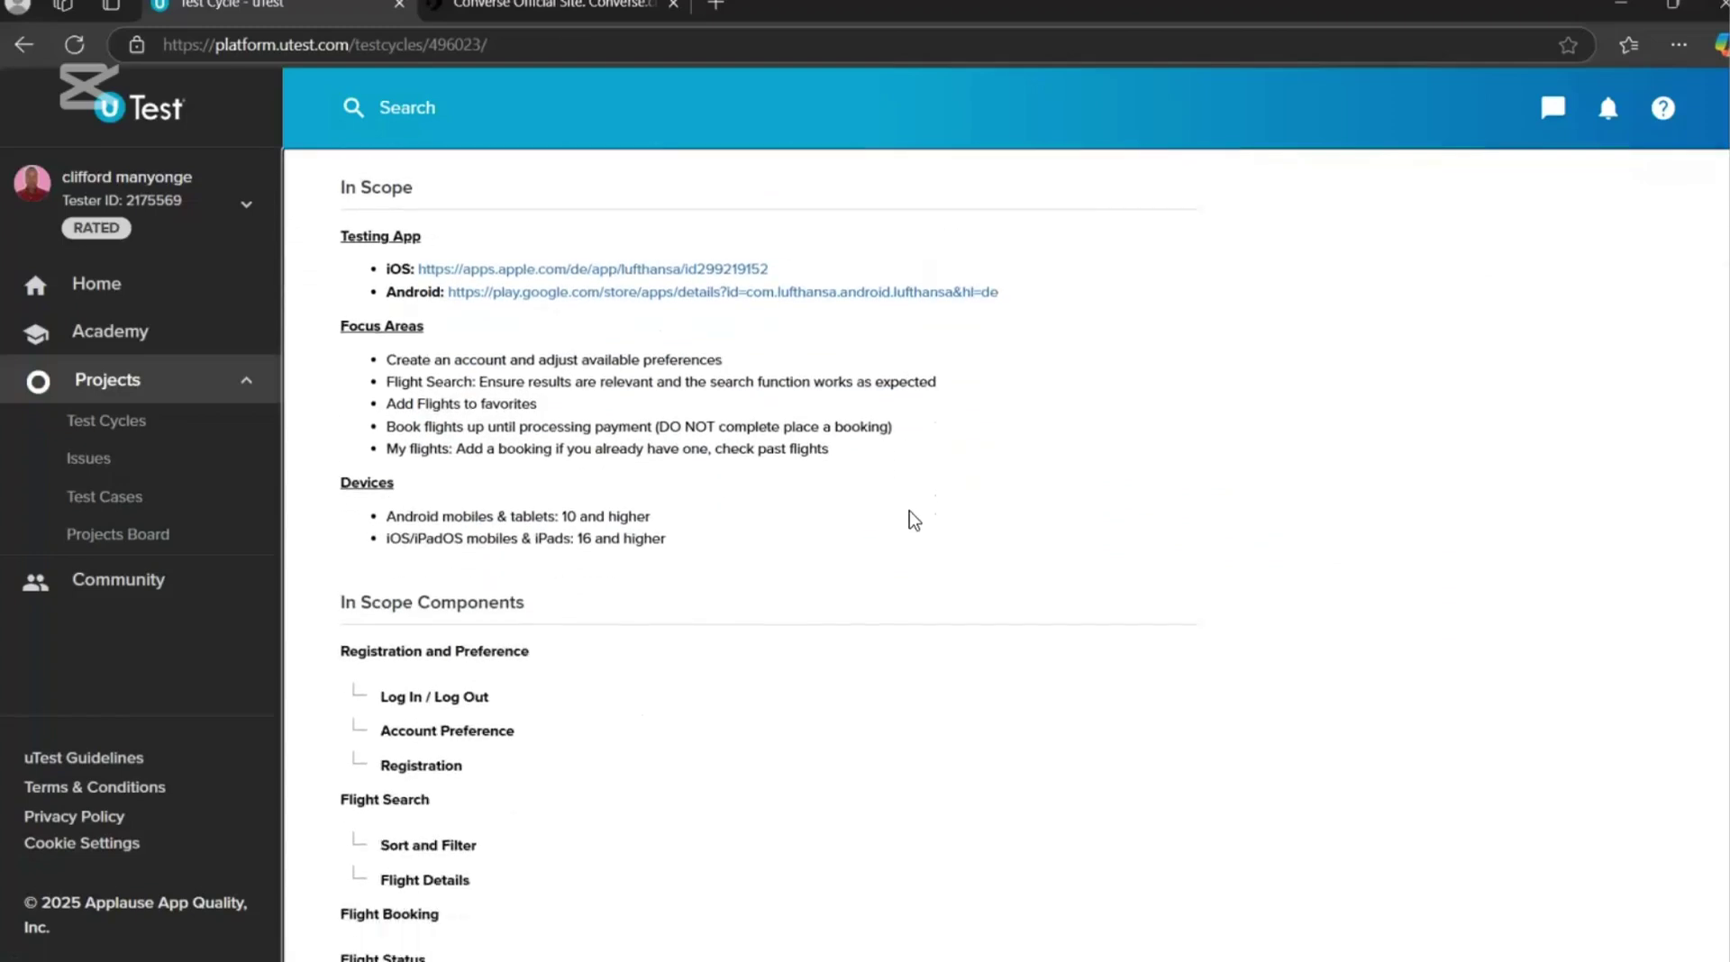
pyautogui.scroll(-1, 913, 520)
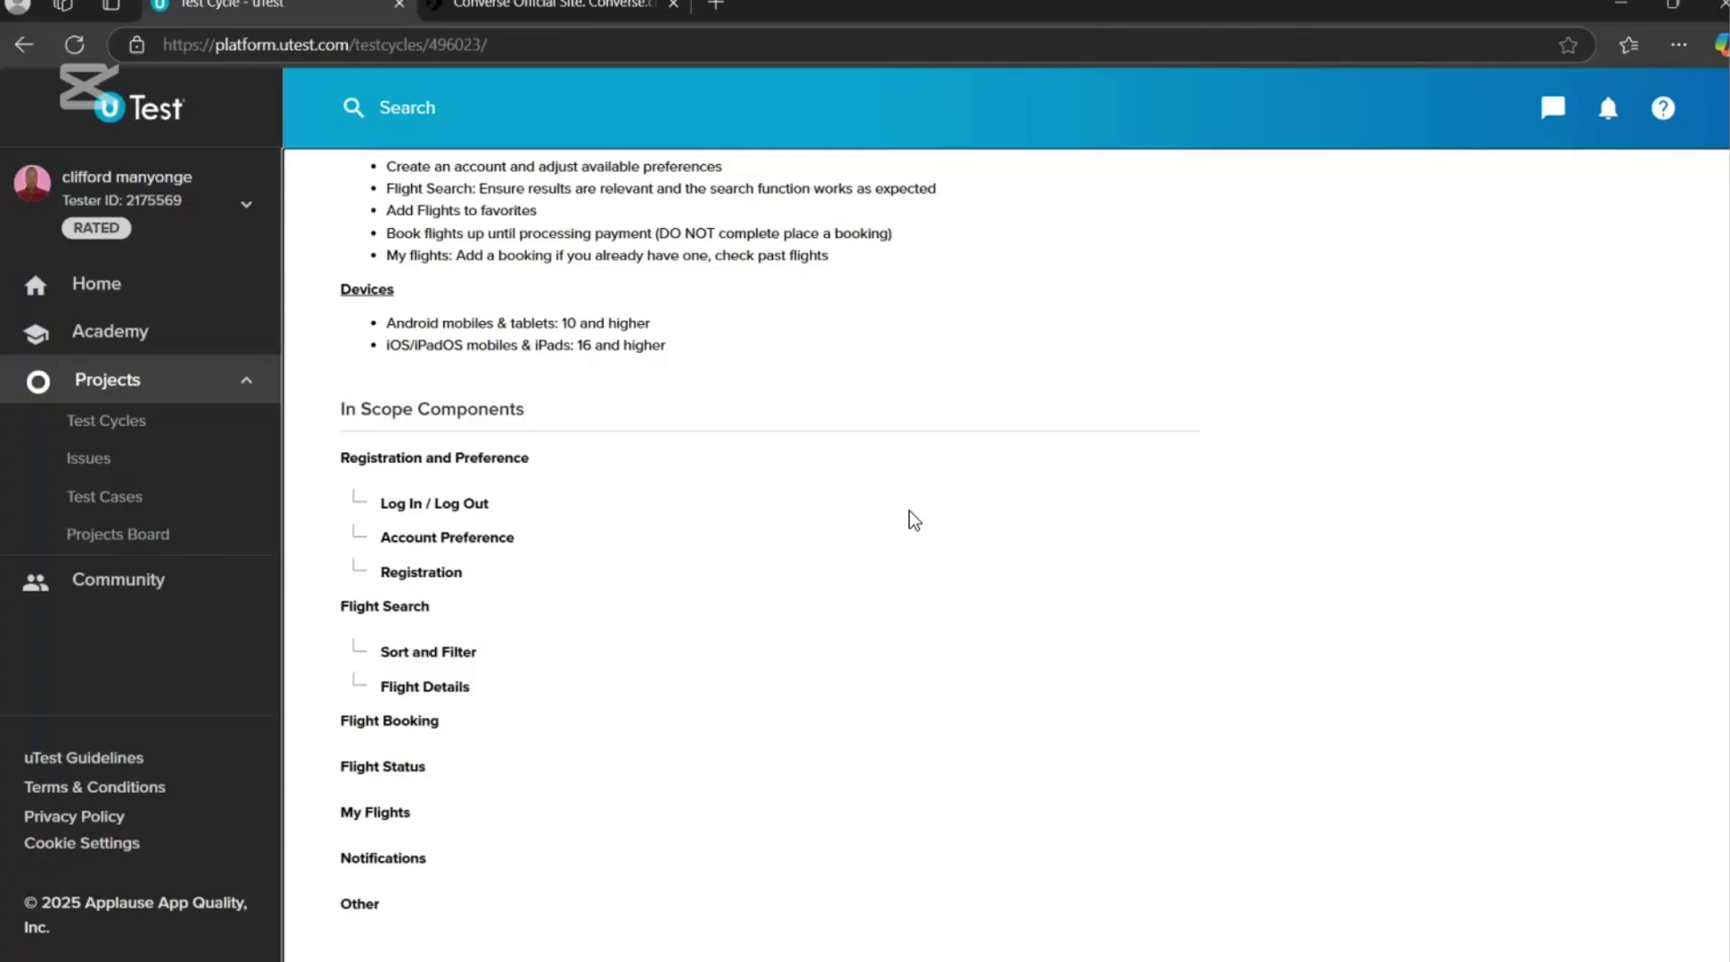
pyautogui.scroll(-1, 913, 519)
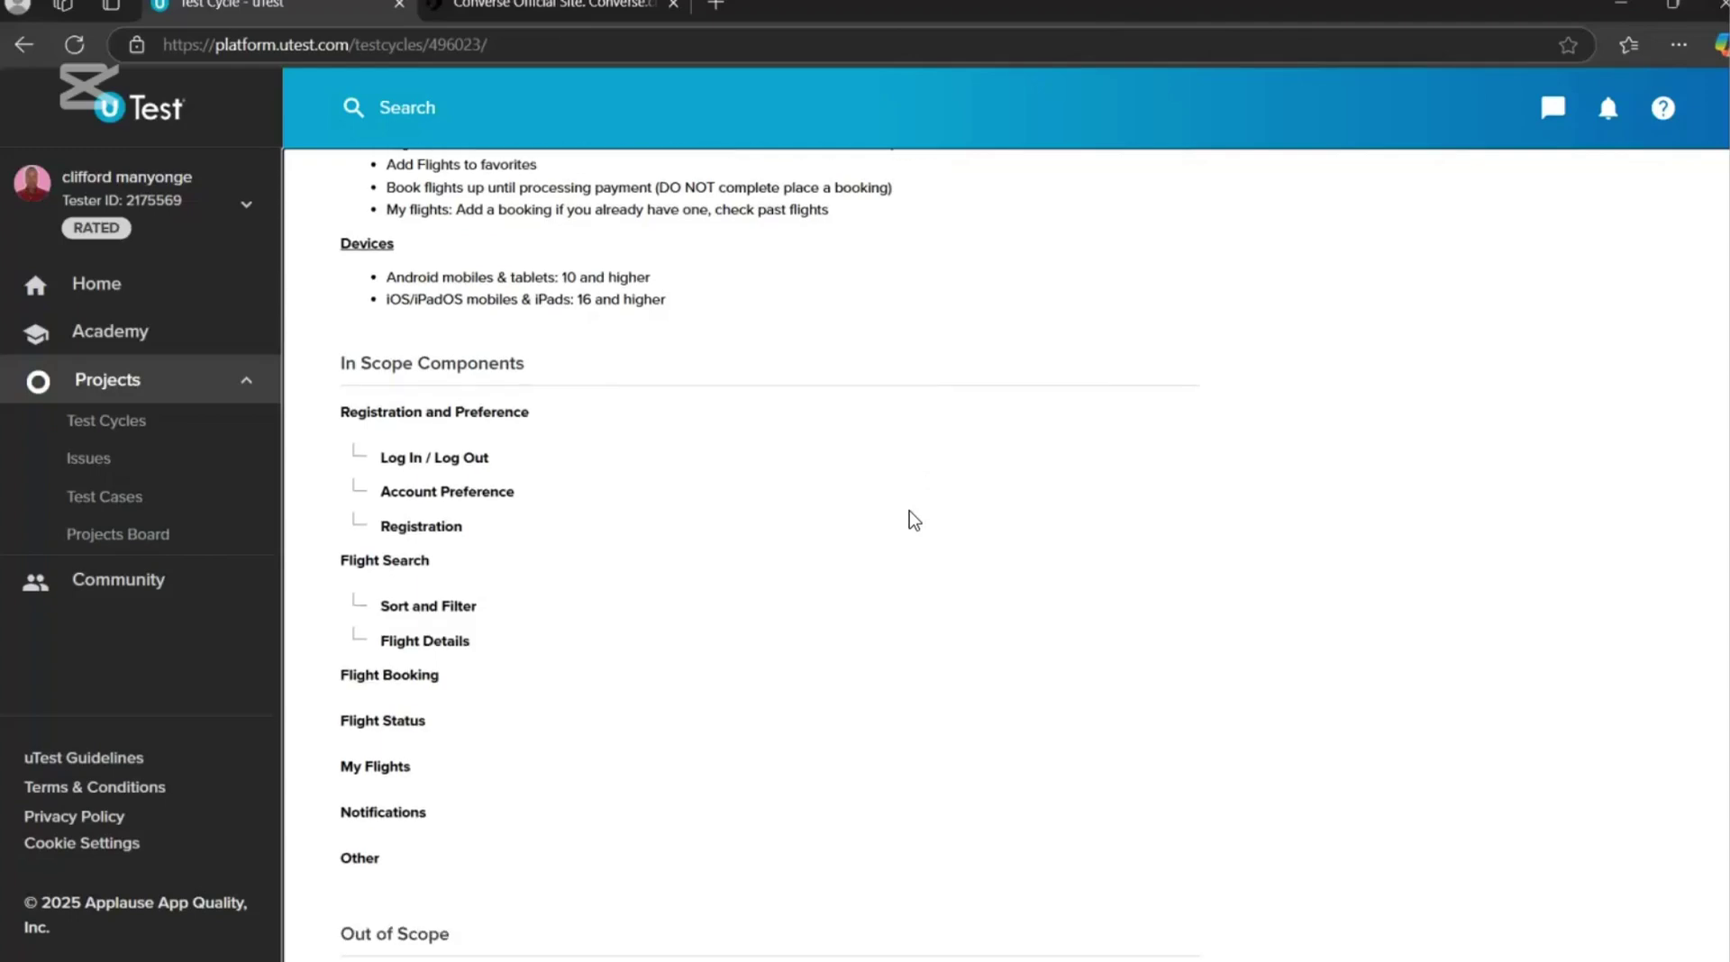
pyautogui.scroll(-1, 913, 520)
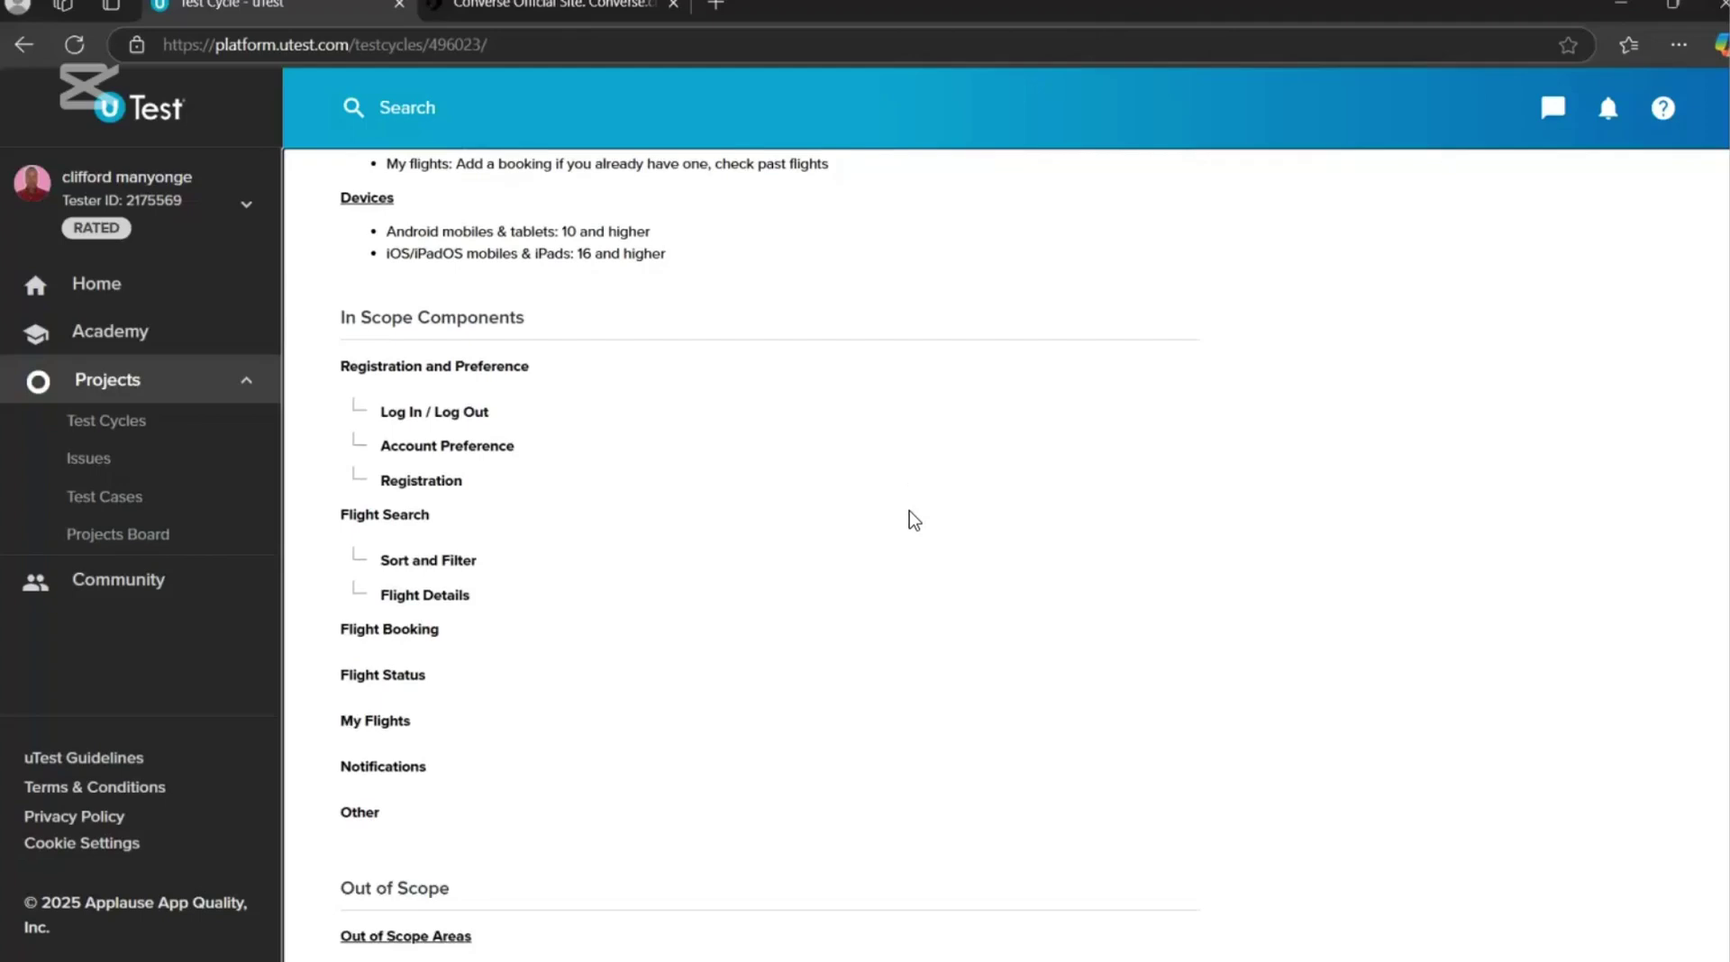
pyautogui.scroll(-3, 913, 520)
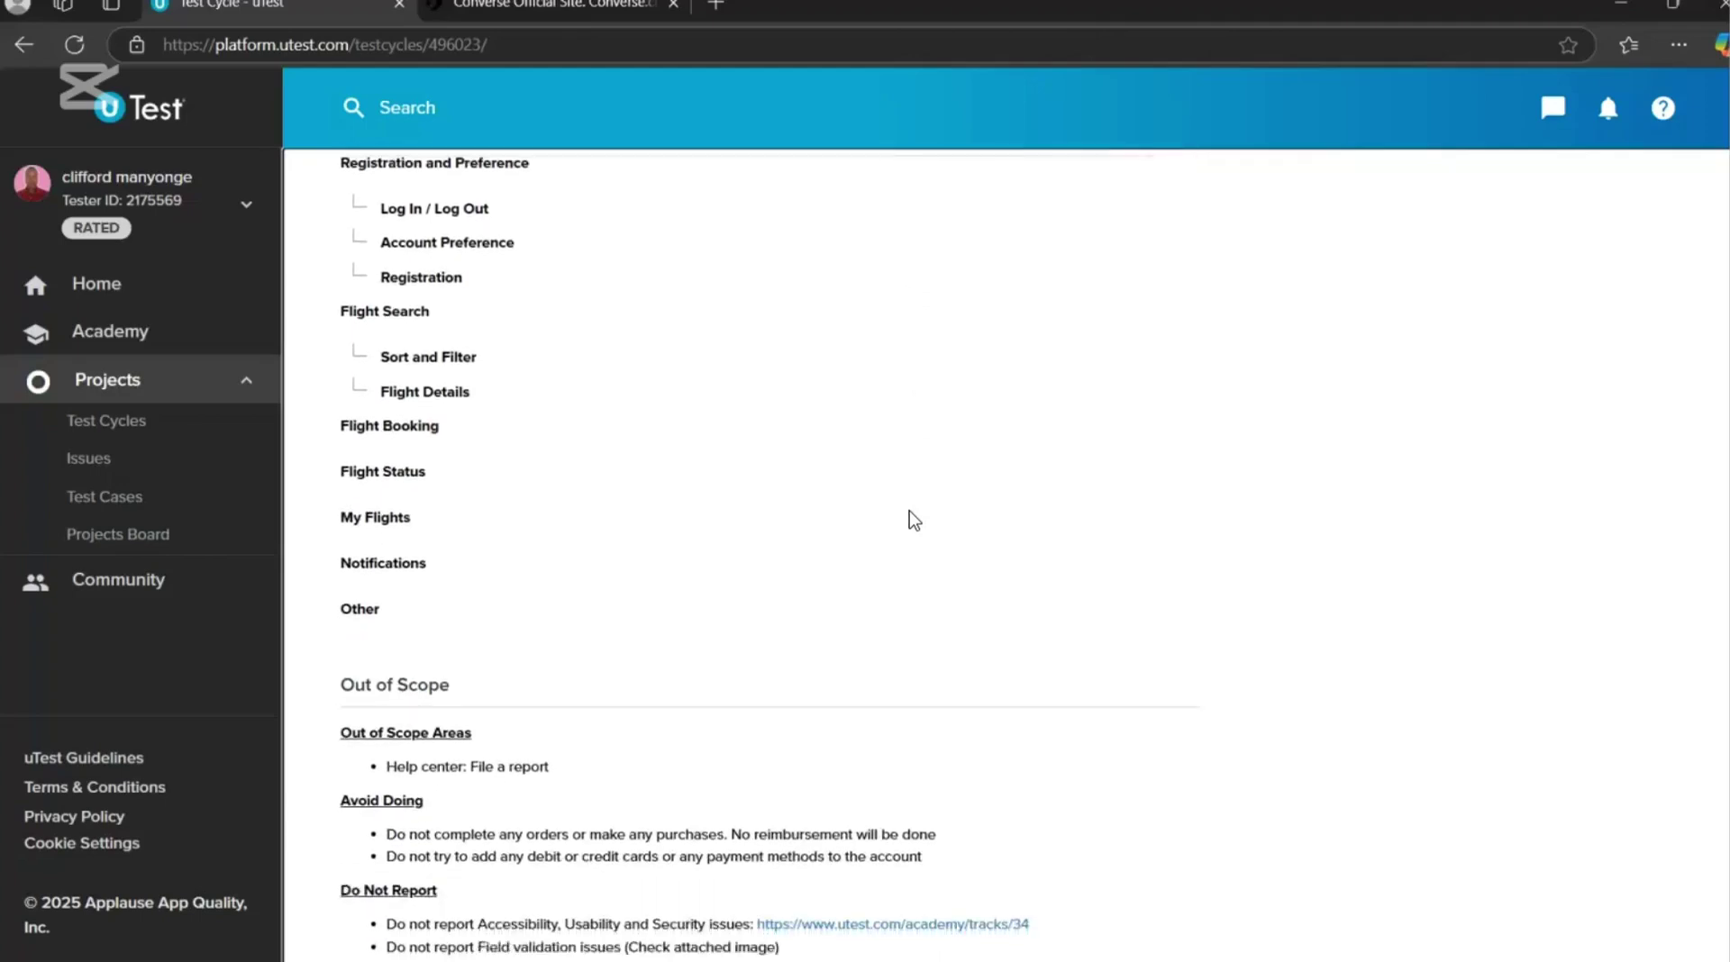
pyautogui.scroll(-5, 913, 520)
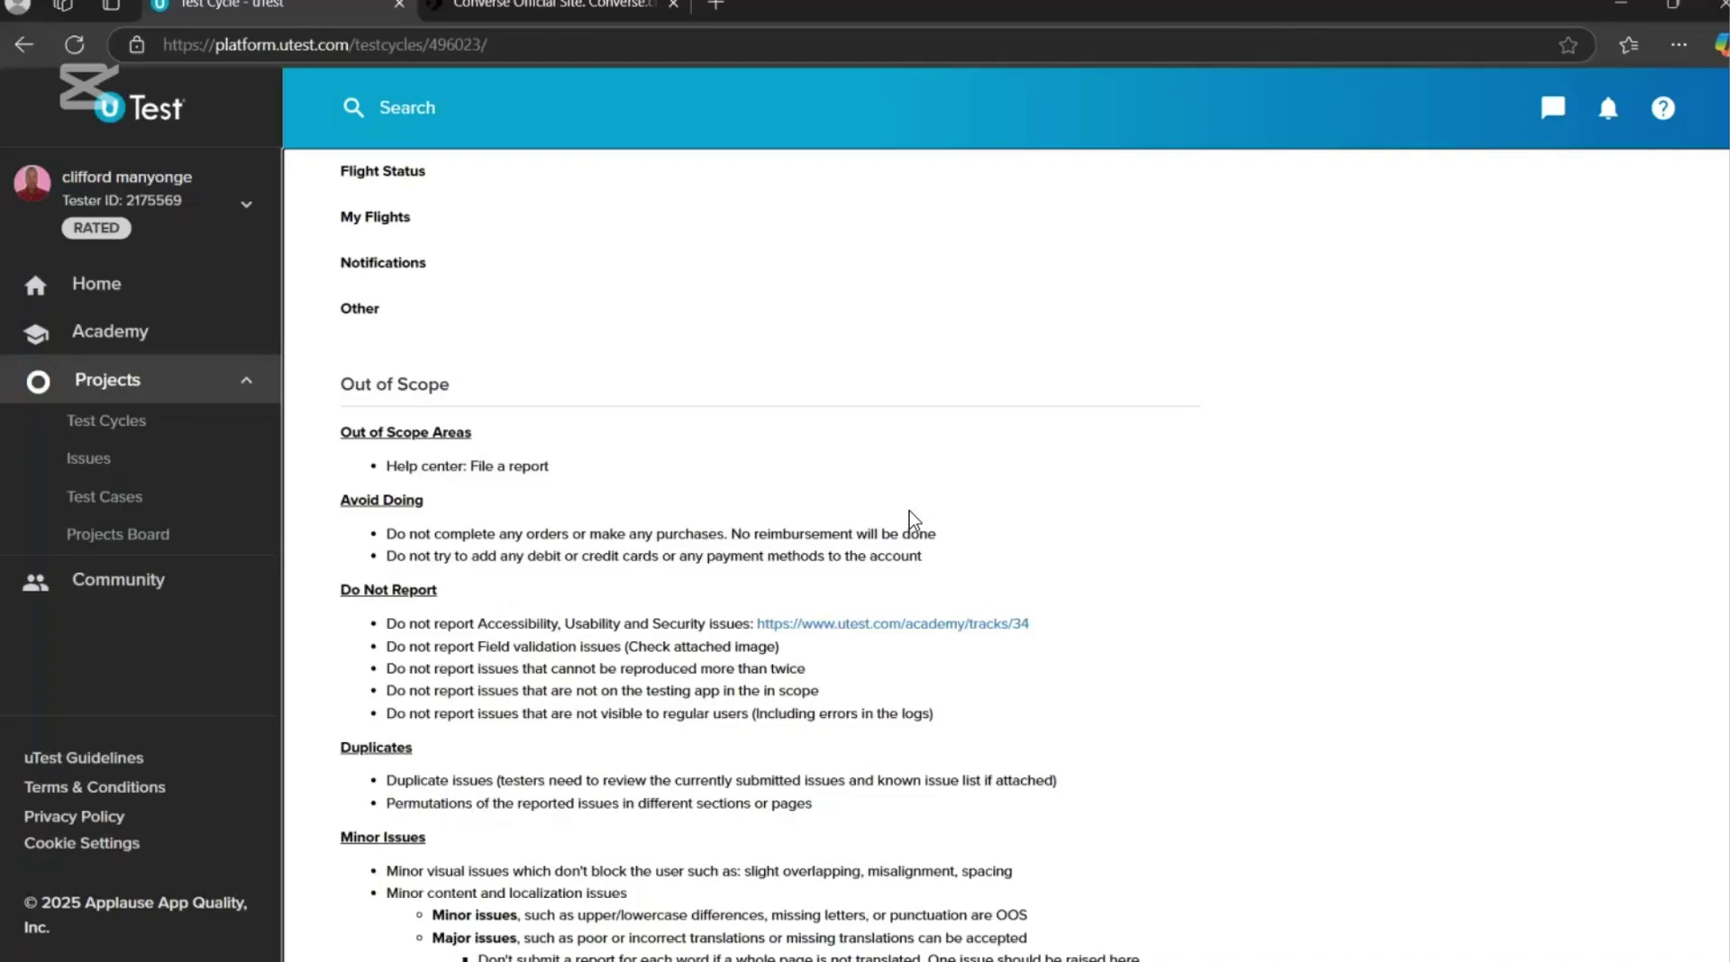
pyautogui.scroll(-1, 910, 511)
pyautogui.scroll(-5, 910, 511)
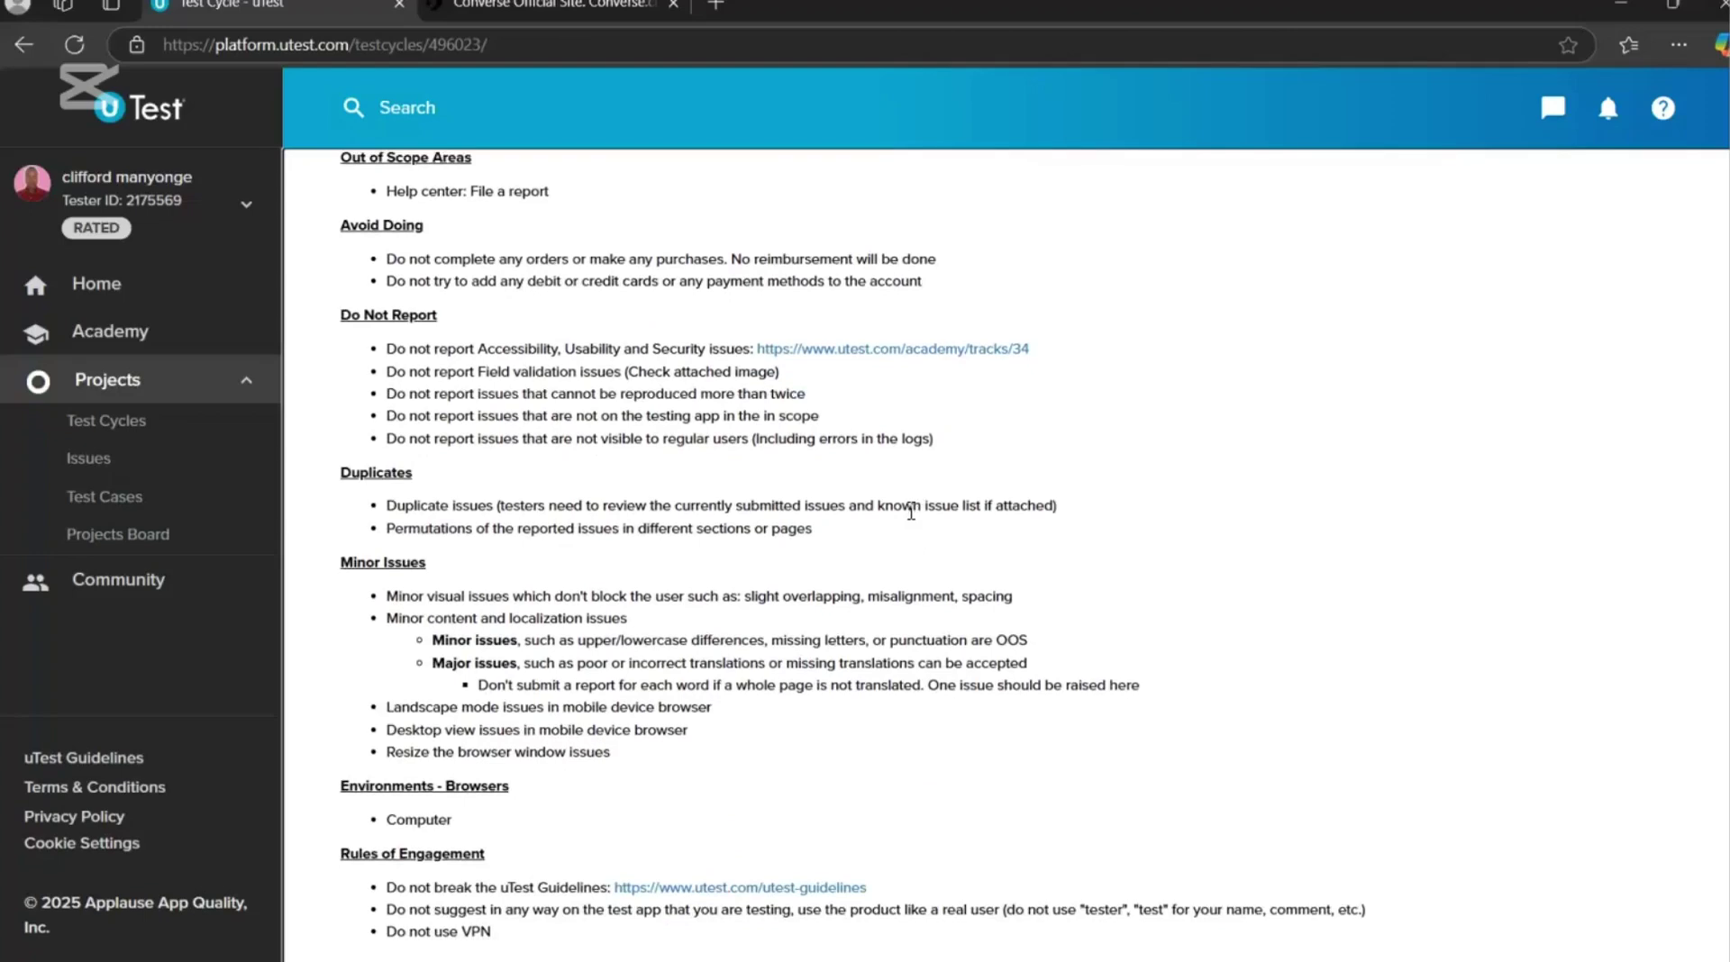
pyautogui.scroll(-1, 910, 511)
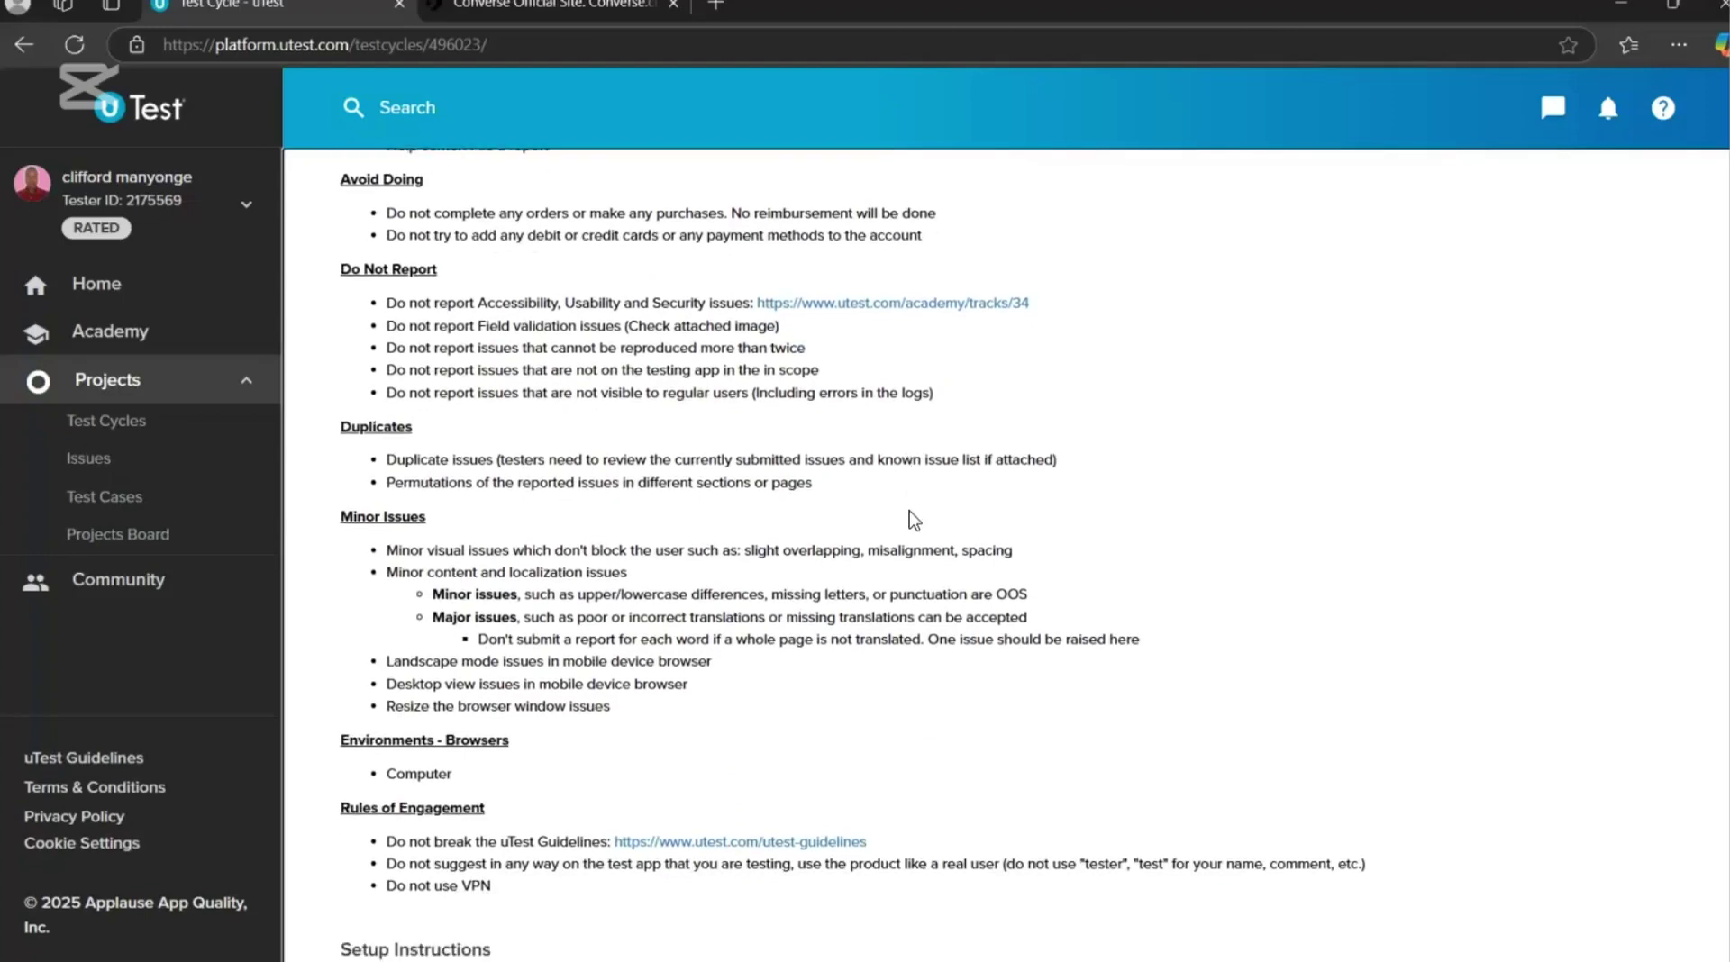
pyautogui.scroll(-5, 915, 520)
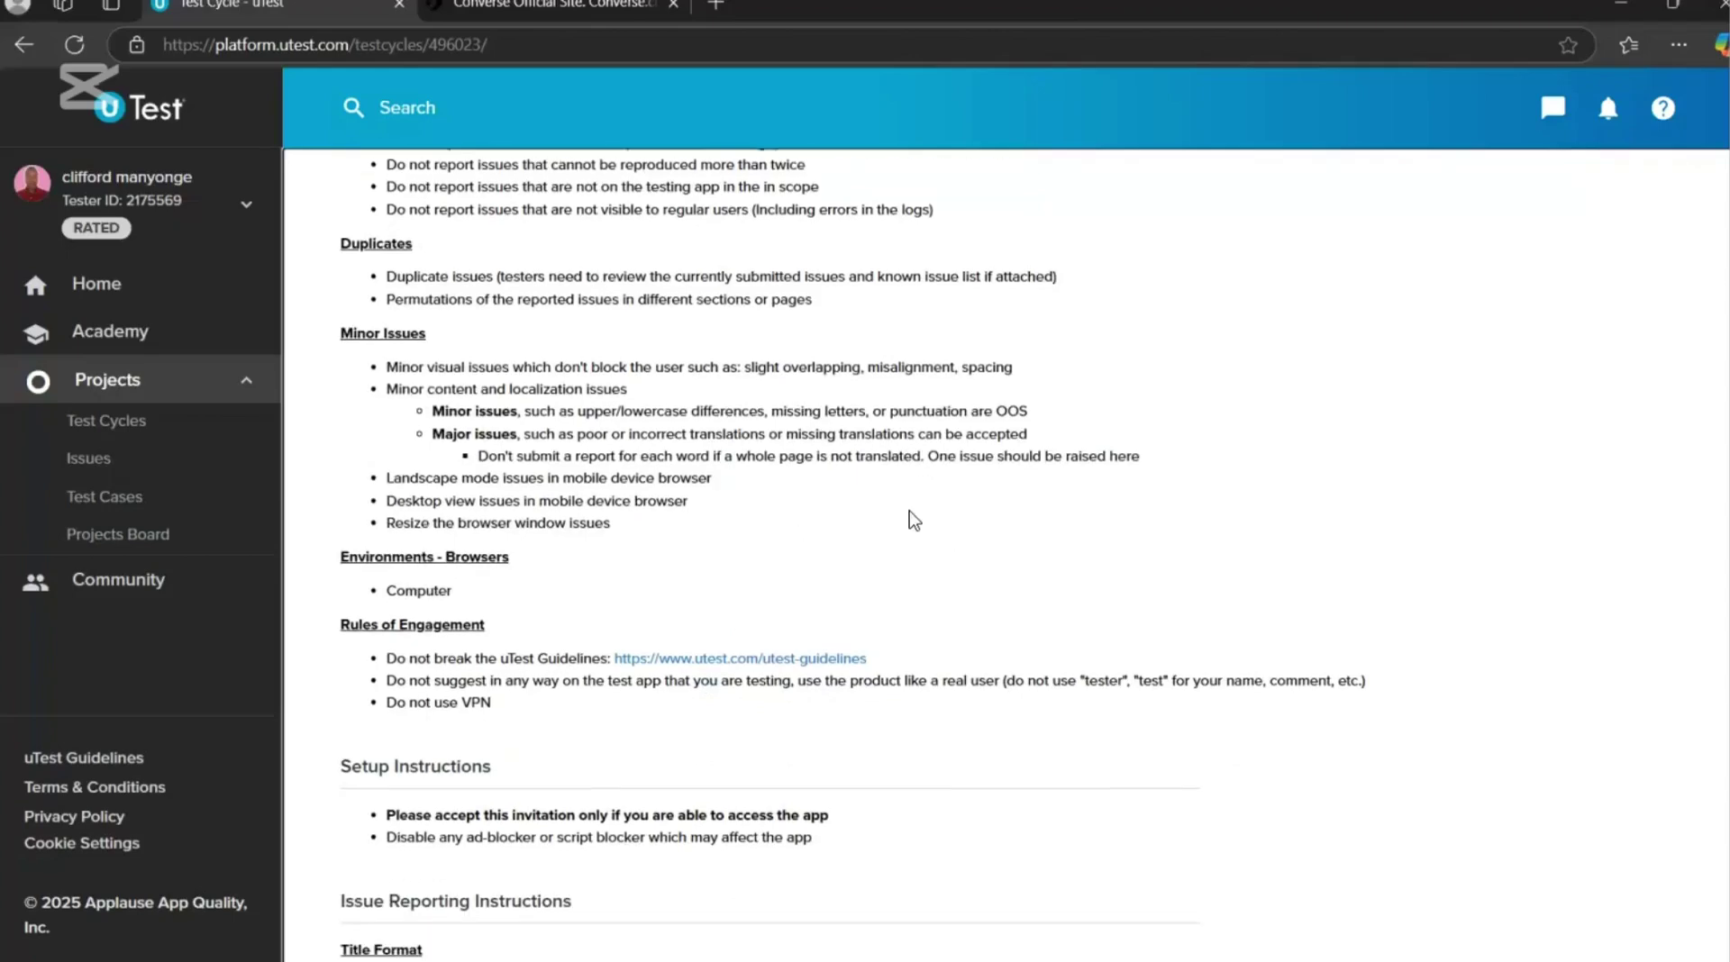
pyautogui.scroll(-8, 915, 520)
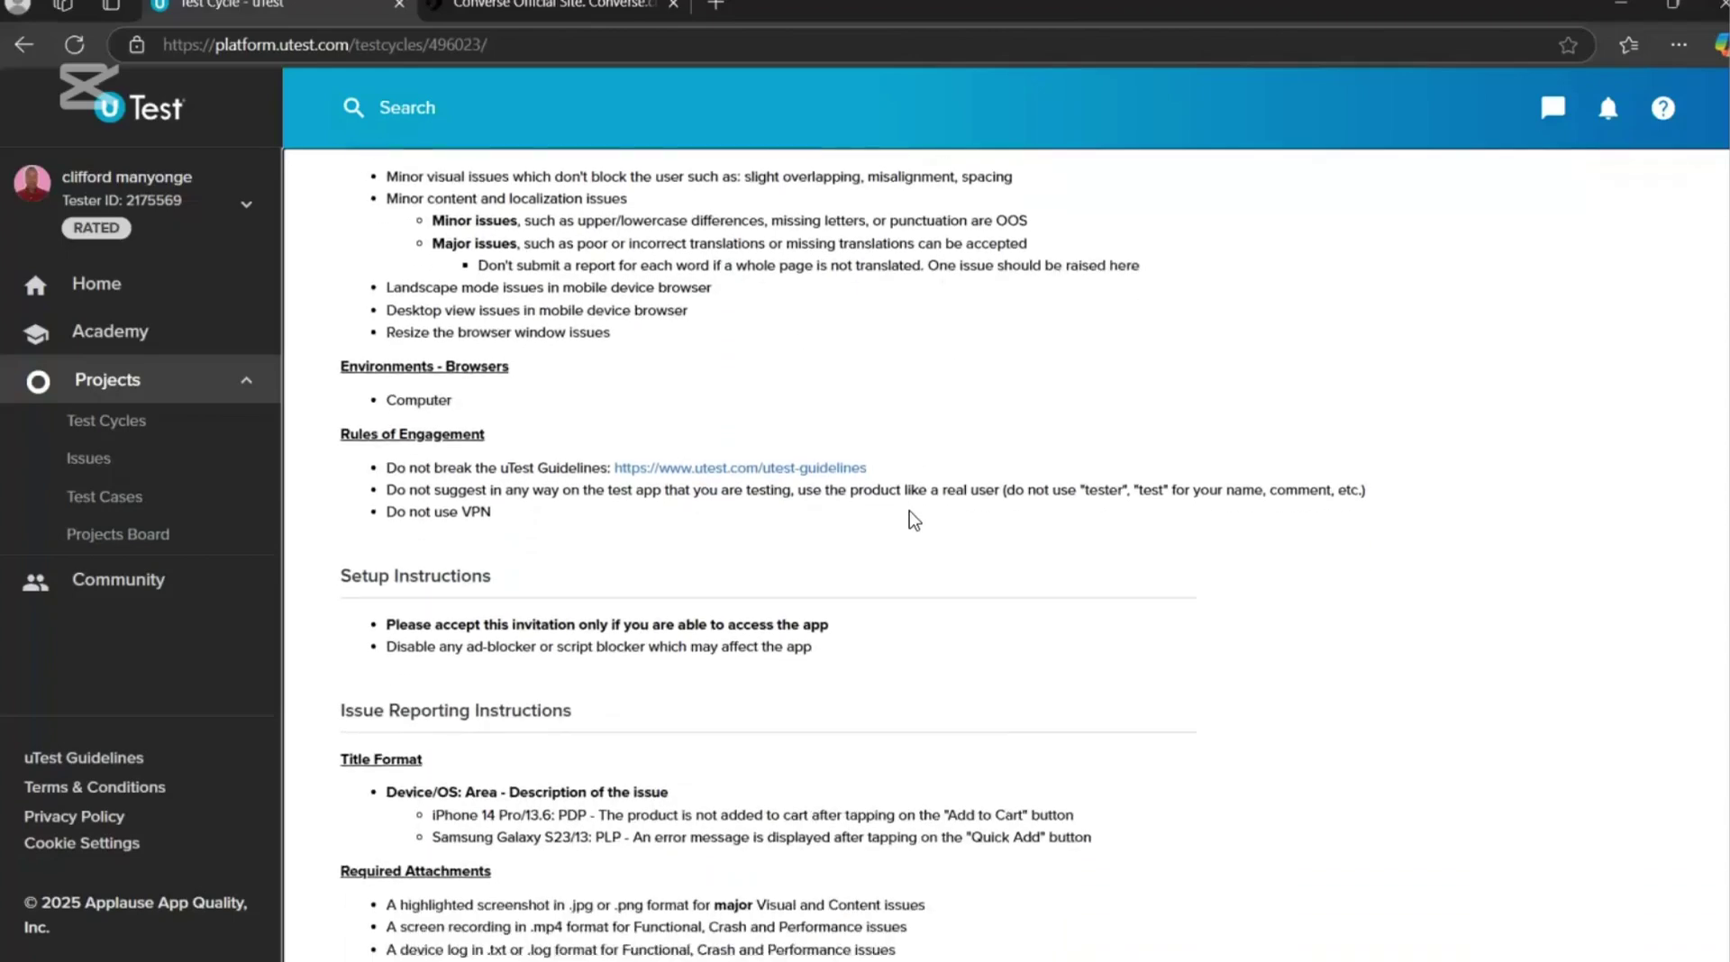
pyautogui.scroll(-1, 915, 520)
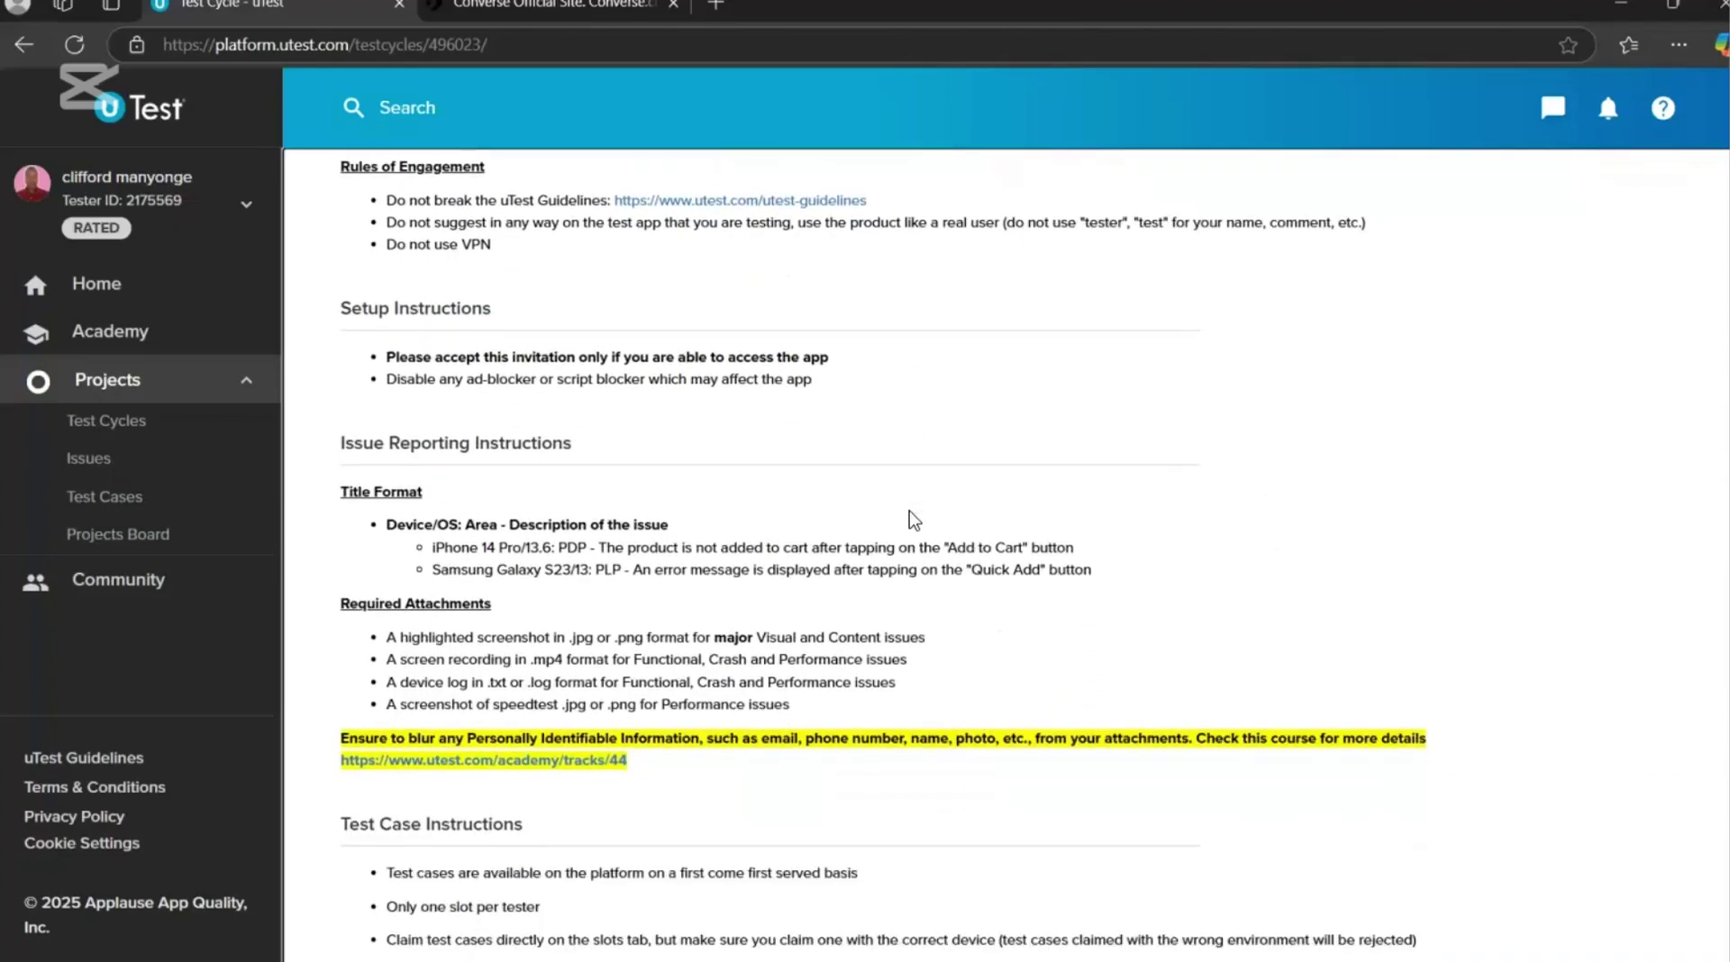
# Scroll past Required Attachments (.jpg/.png, .mp4, .txt/.log) to the Test Case and Special Instructions.
pyautogui.scroll(-4, 915, 520)
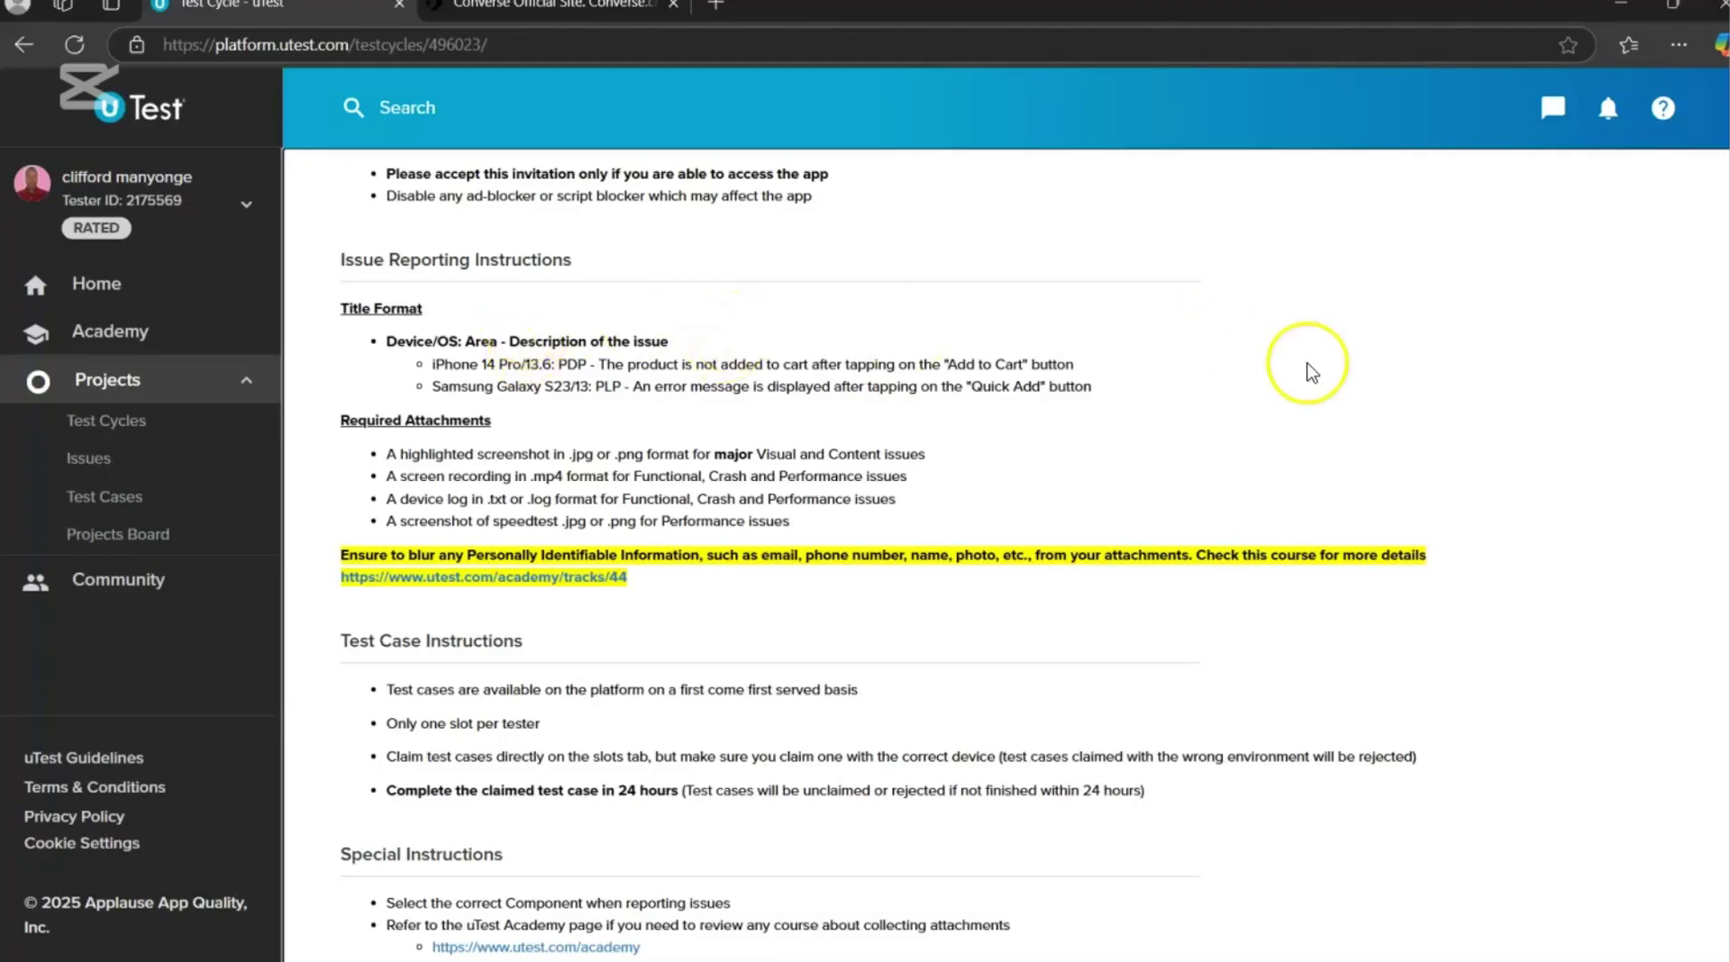
pyautogui.scroll(-2, 1311, 372)
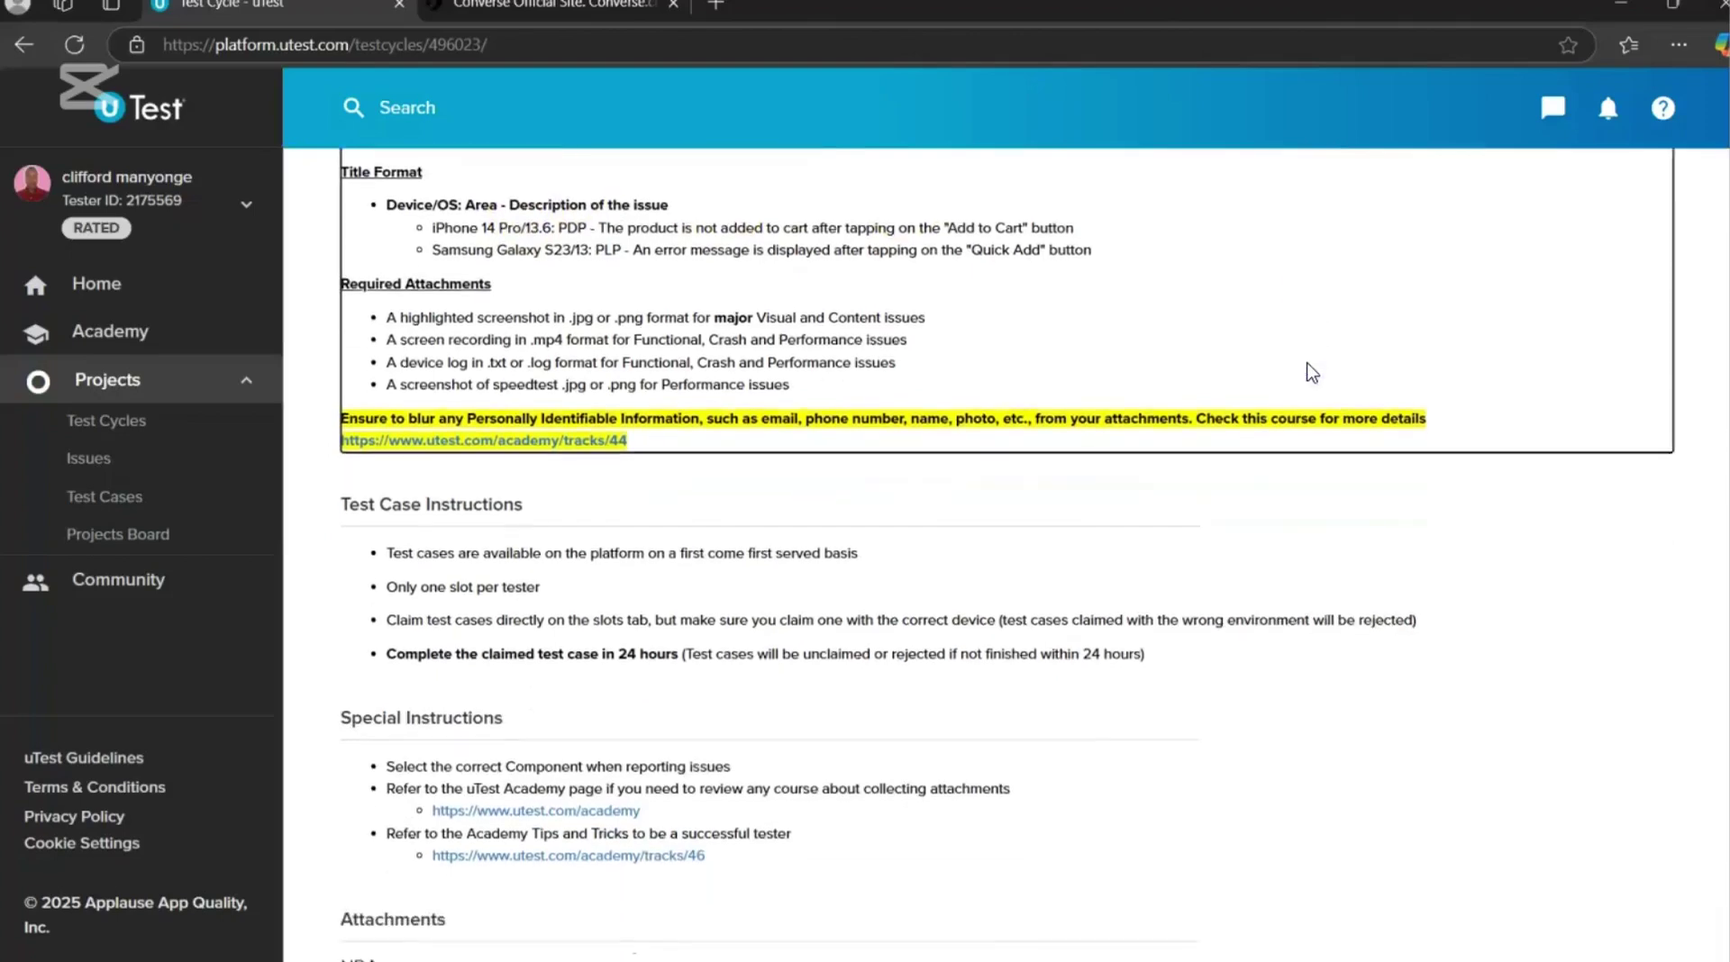
pyautogui.scroll(-1, 1311, 373)
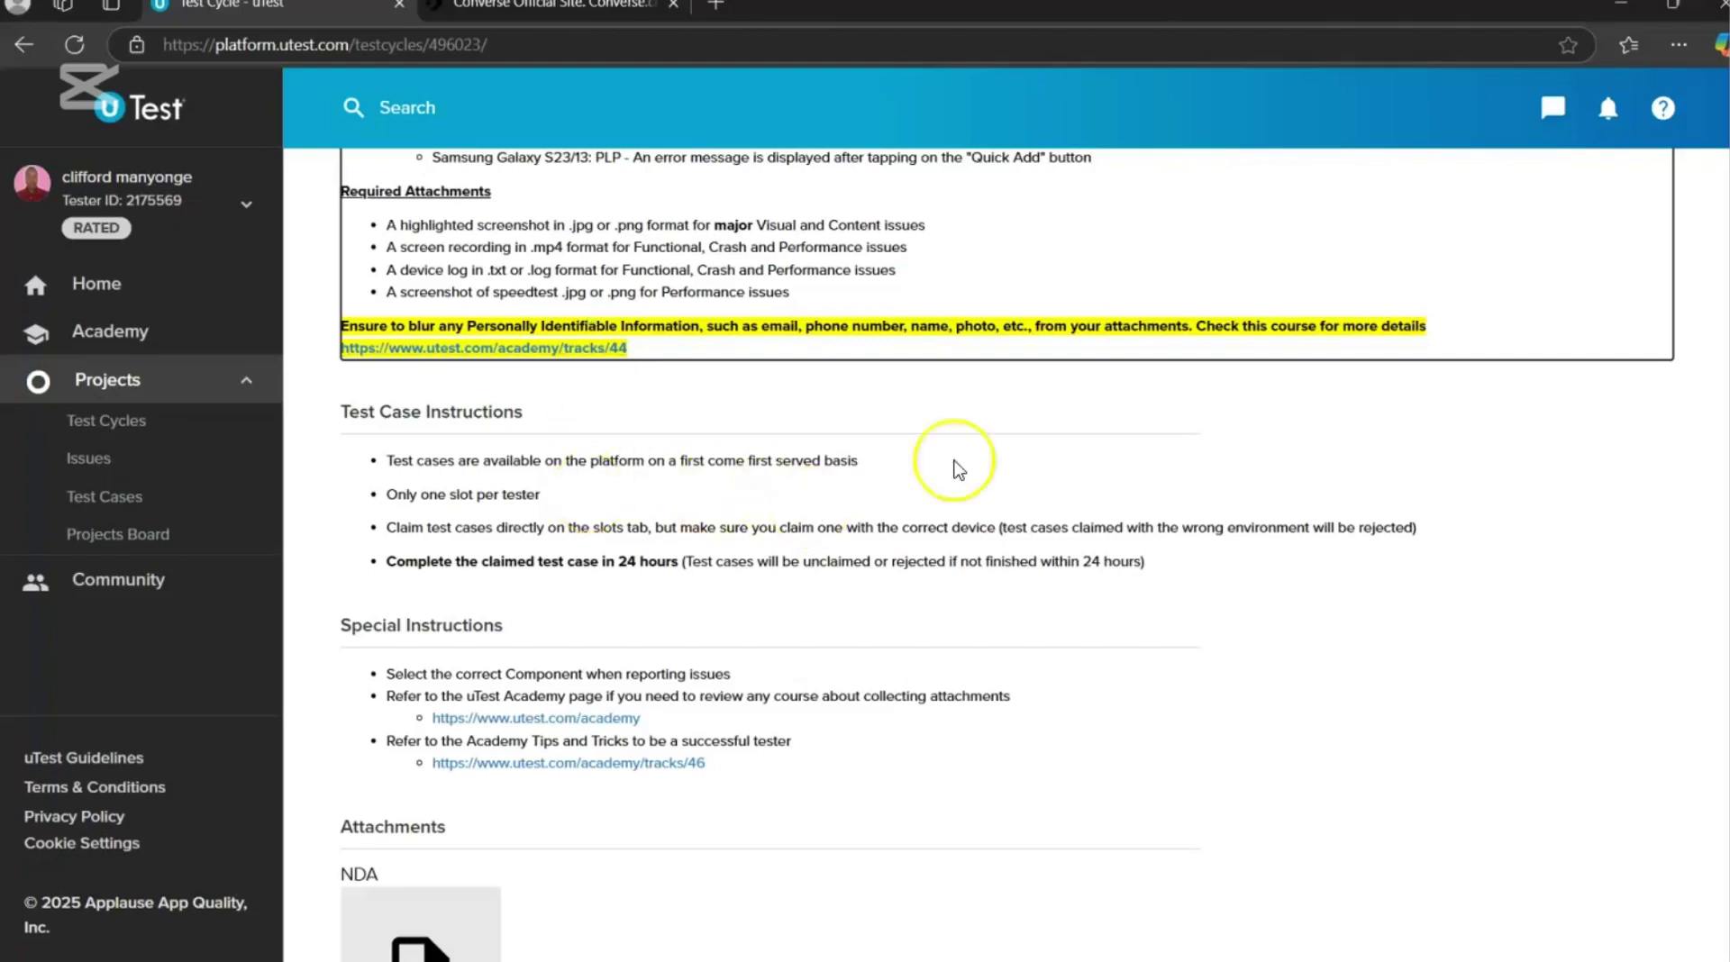
# Scroll past Attachments and Team Contact Information to the KES 0.00 test case payout and Bug Payouts.
pyautogui.scroll(-1, 1035, 442)
pyautogui.scroll(-1, 1037, 442)
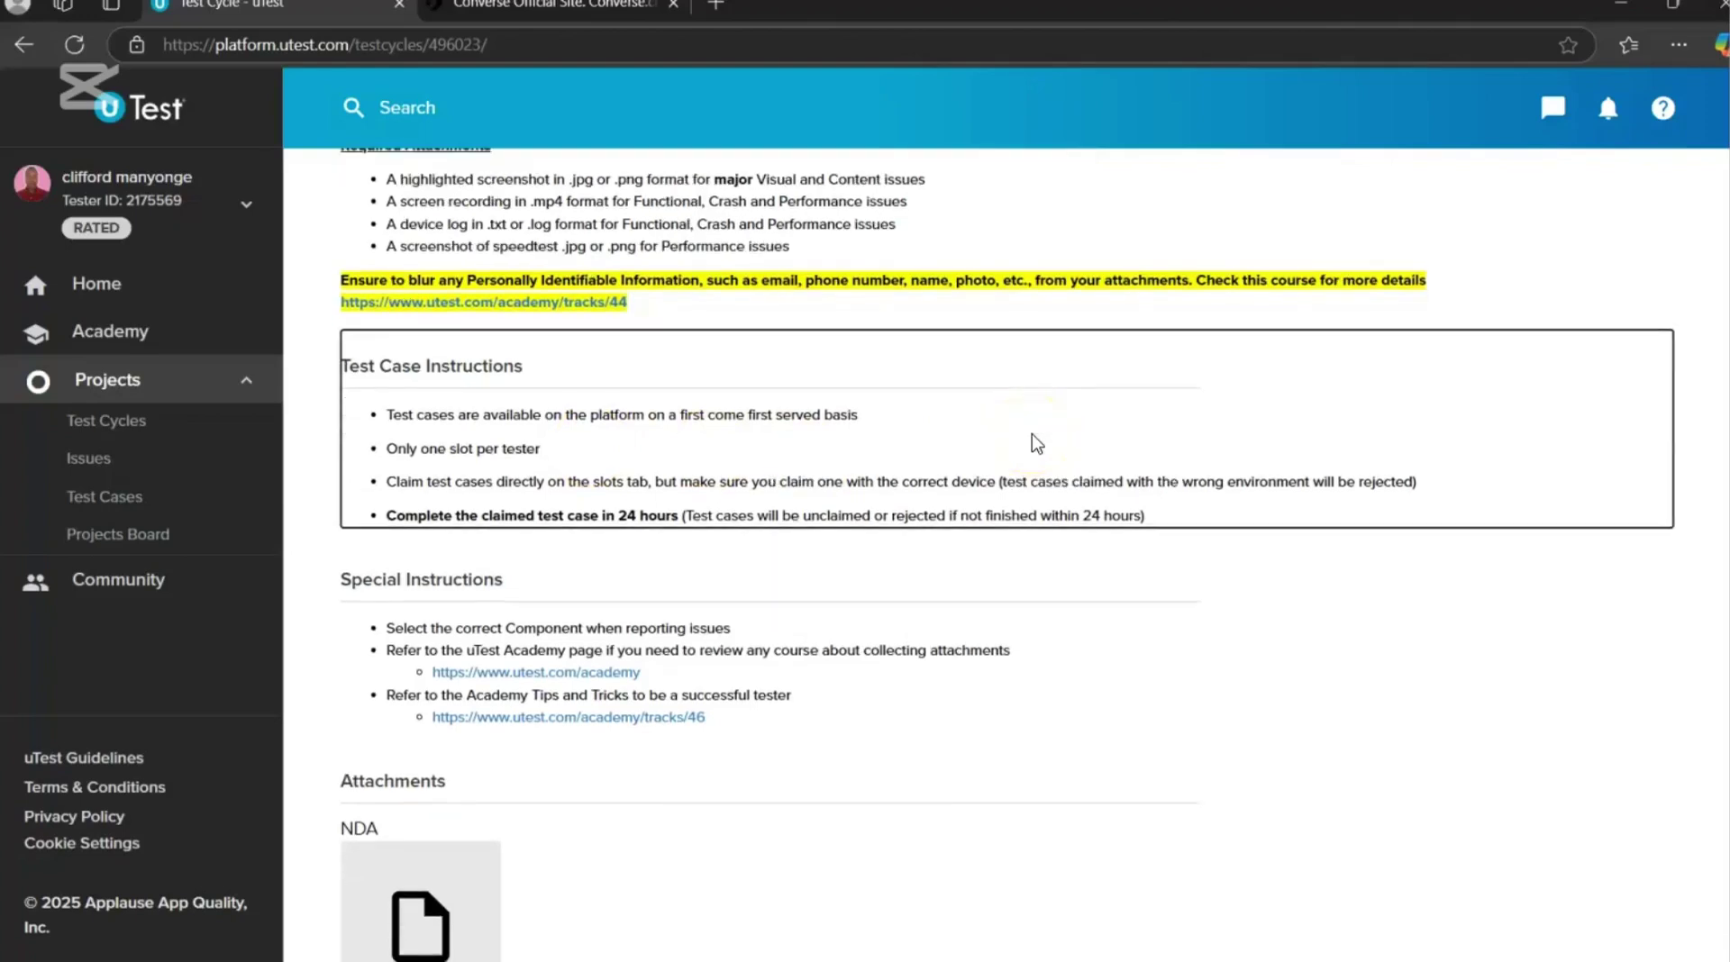
pyautogui.scroll(-1, 1036, 443)
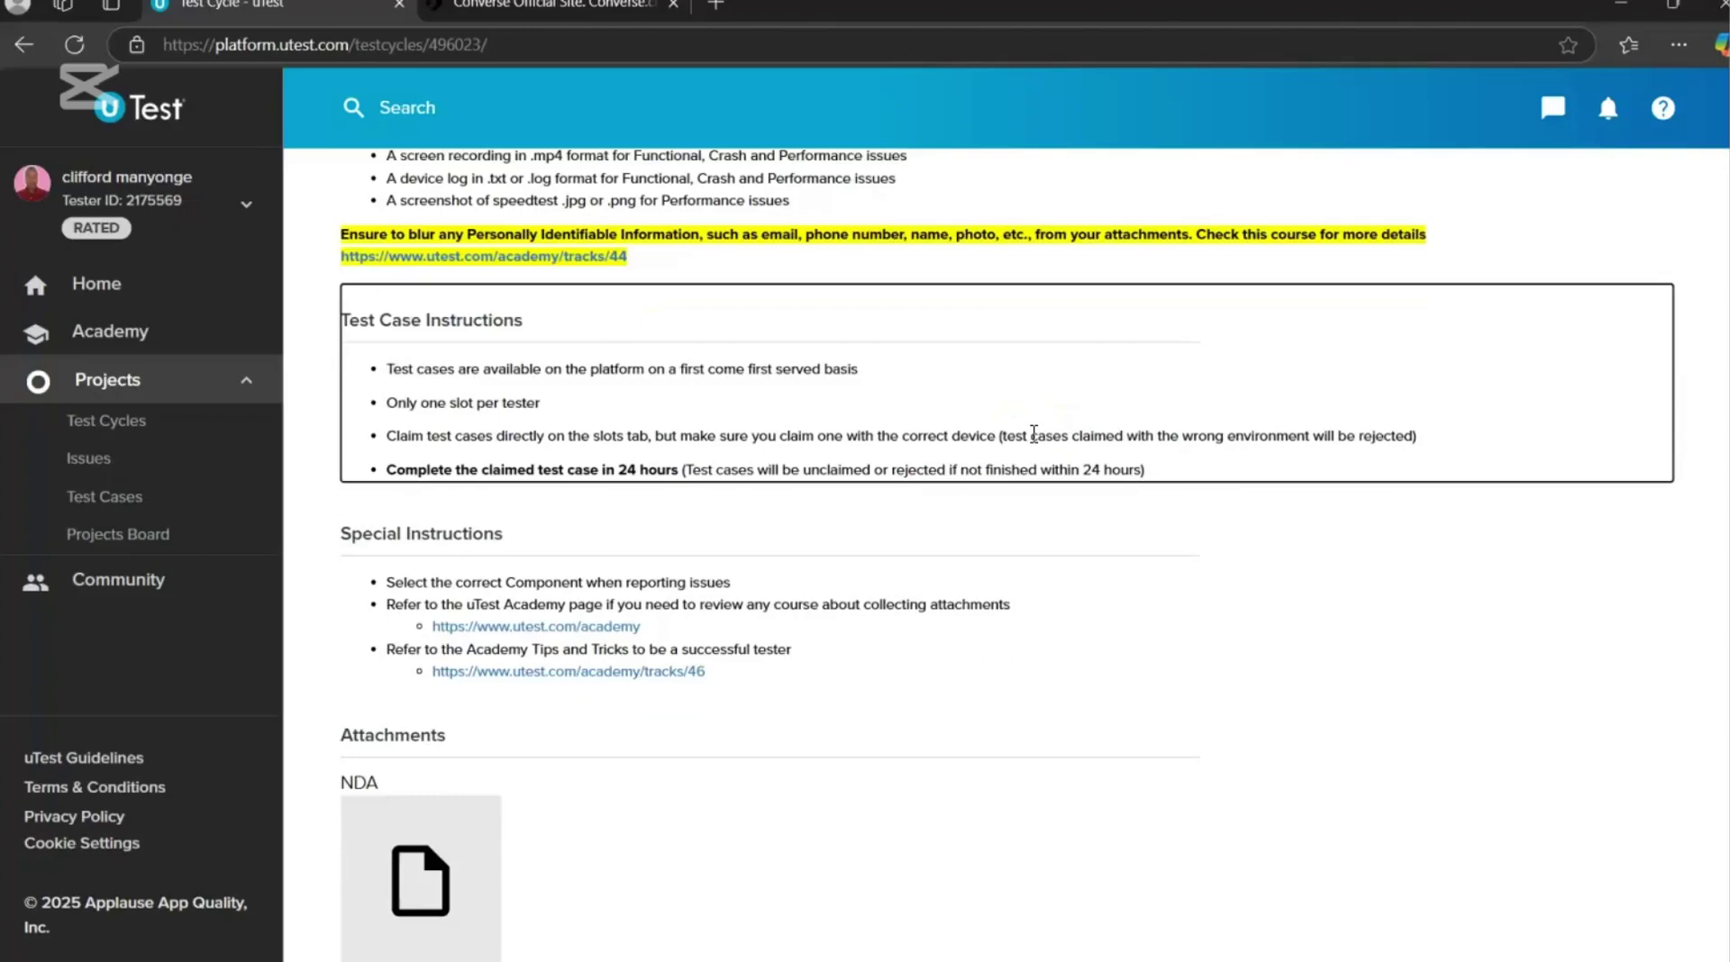
pyautogui.scroll(-5, 1034, 437)
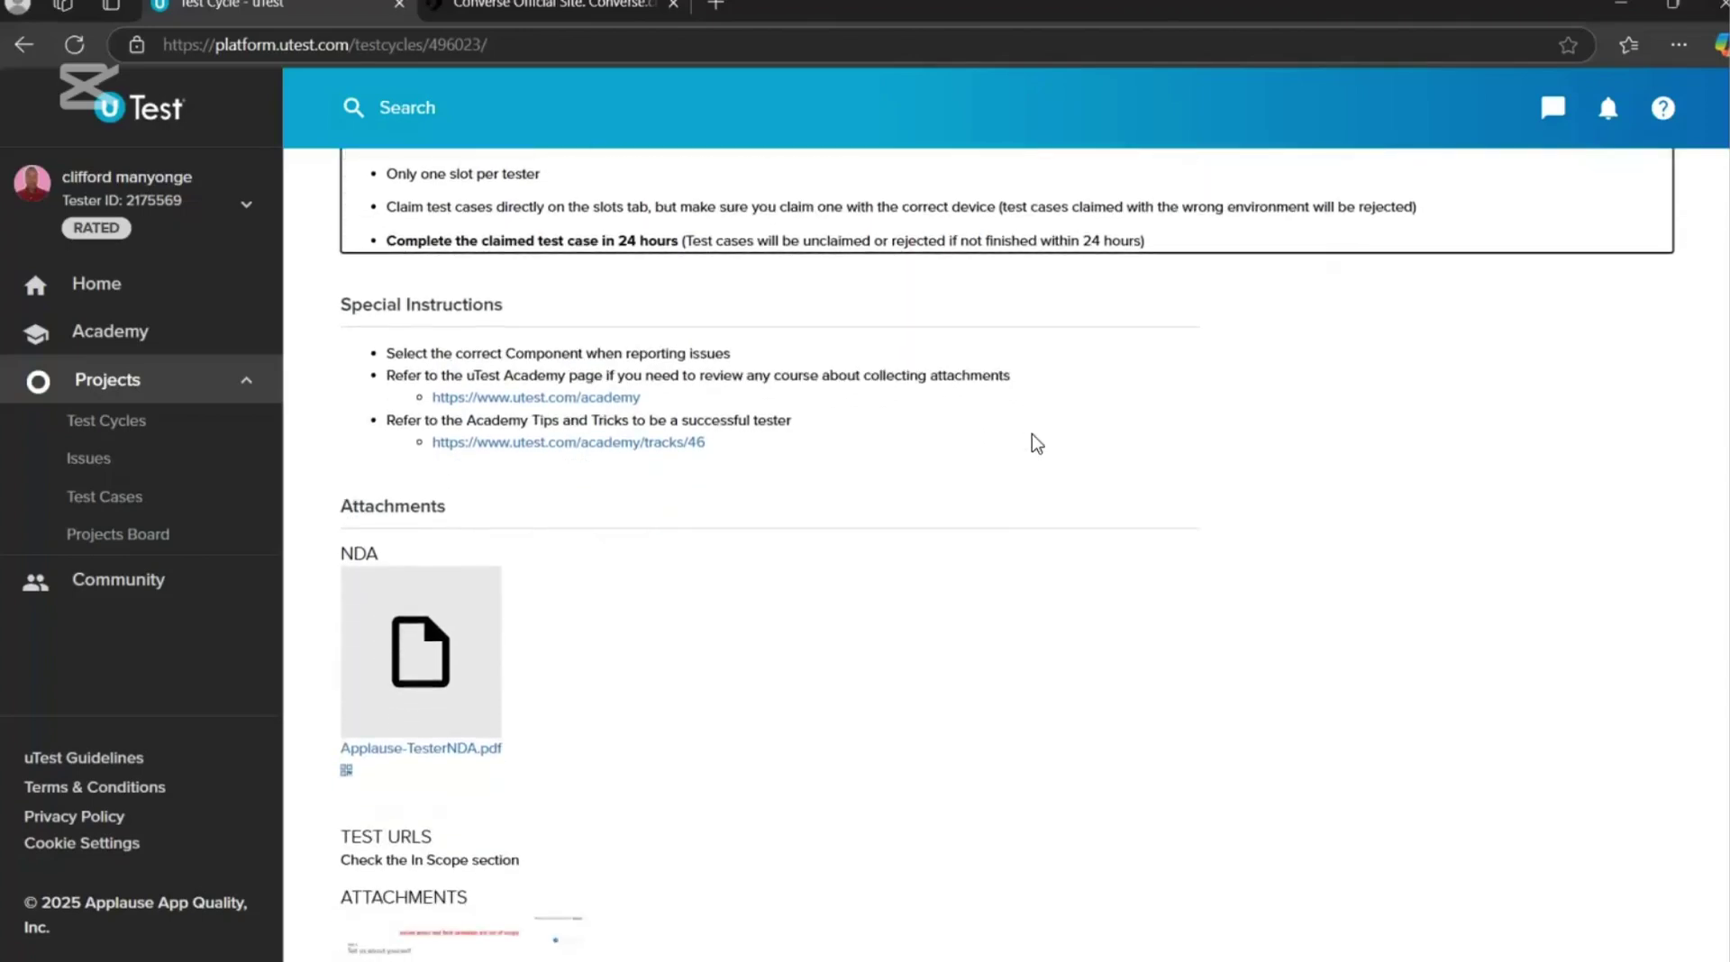
pyautogui.scroll(-1, 1037, 443)
pyautogui.scroll(-3, 1037, 443)
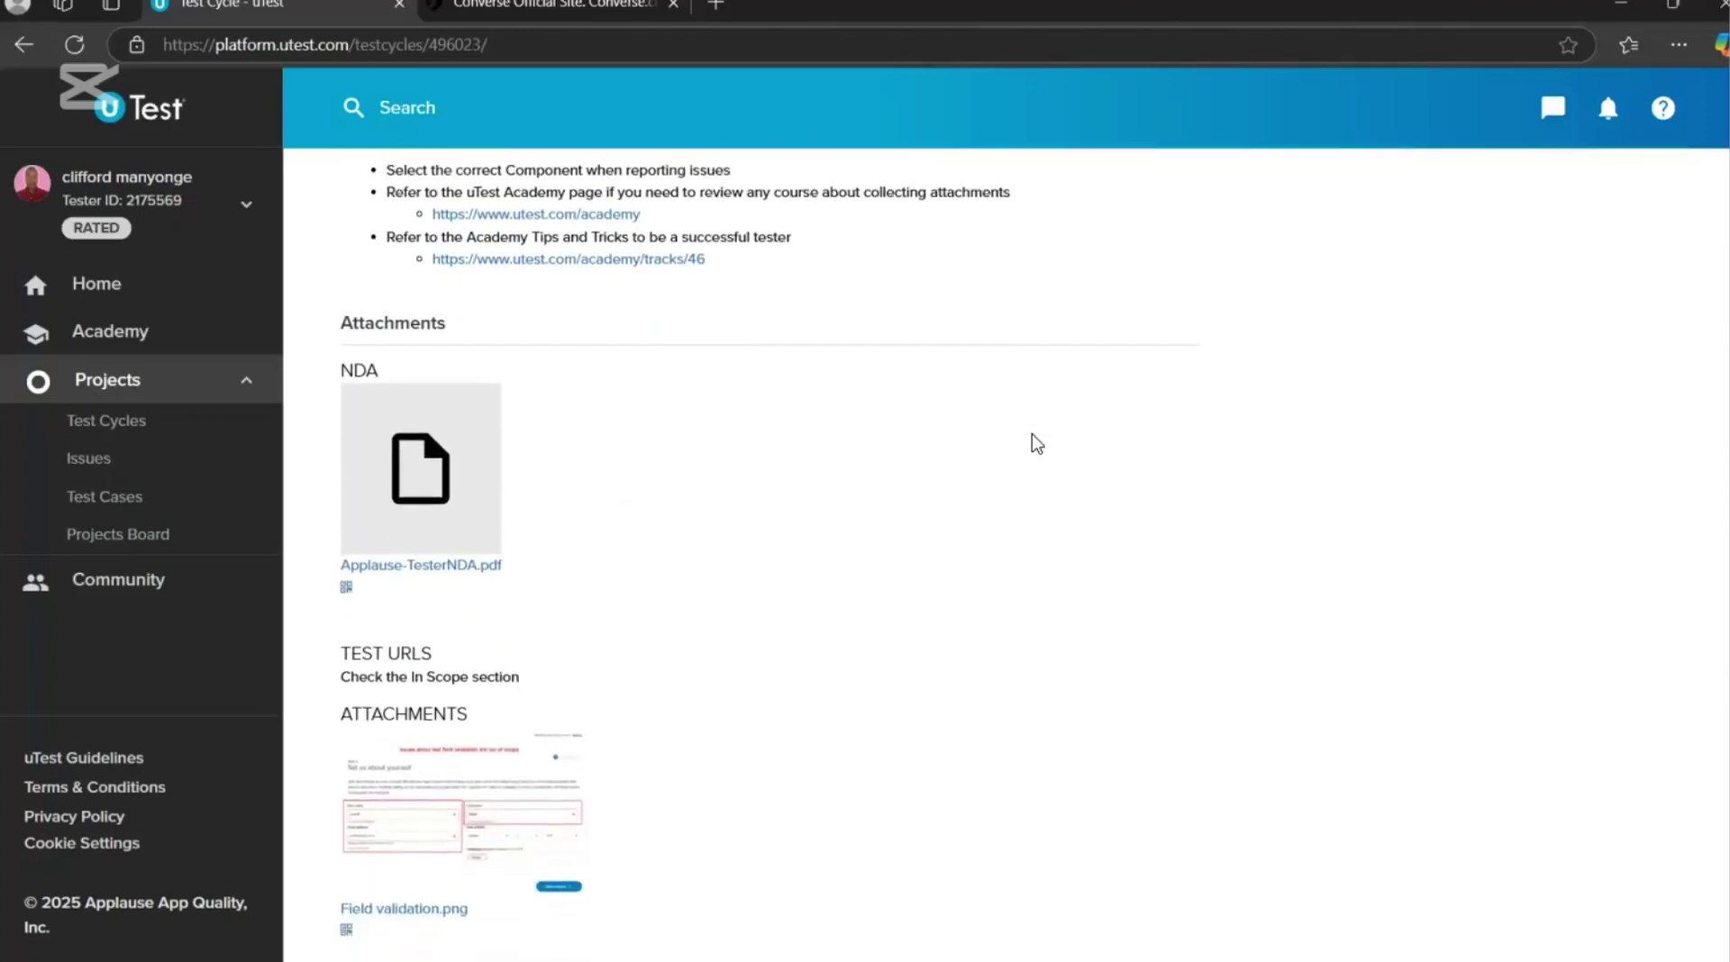
pyautogui.scroll(-15, 1036, 443)
pyautogui.scroll(6, 1036, 444)
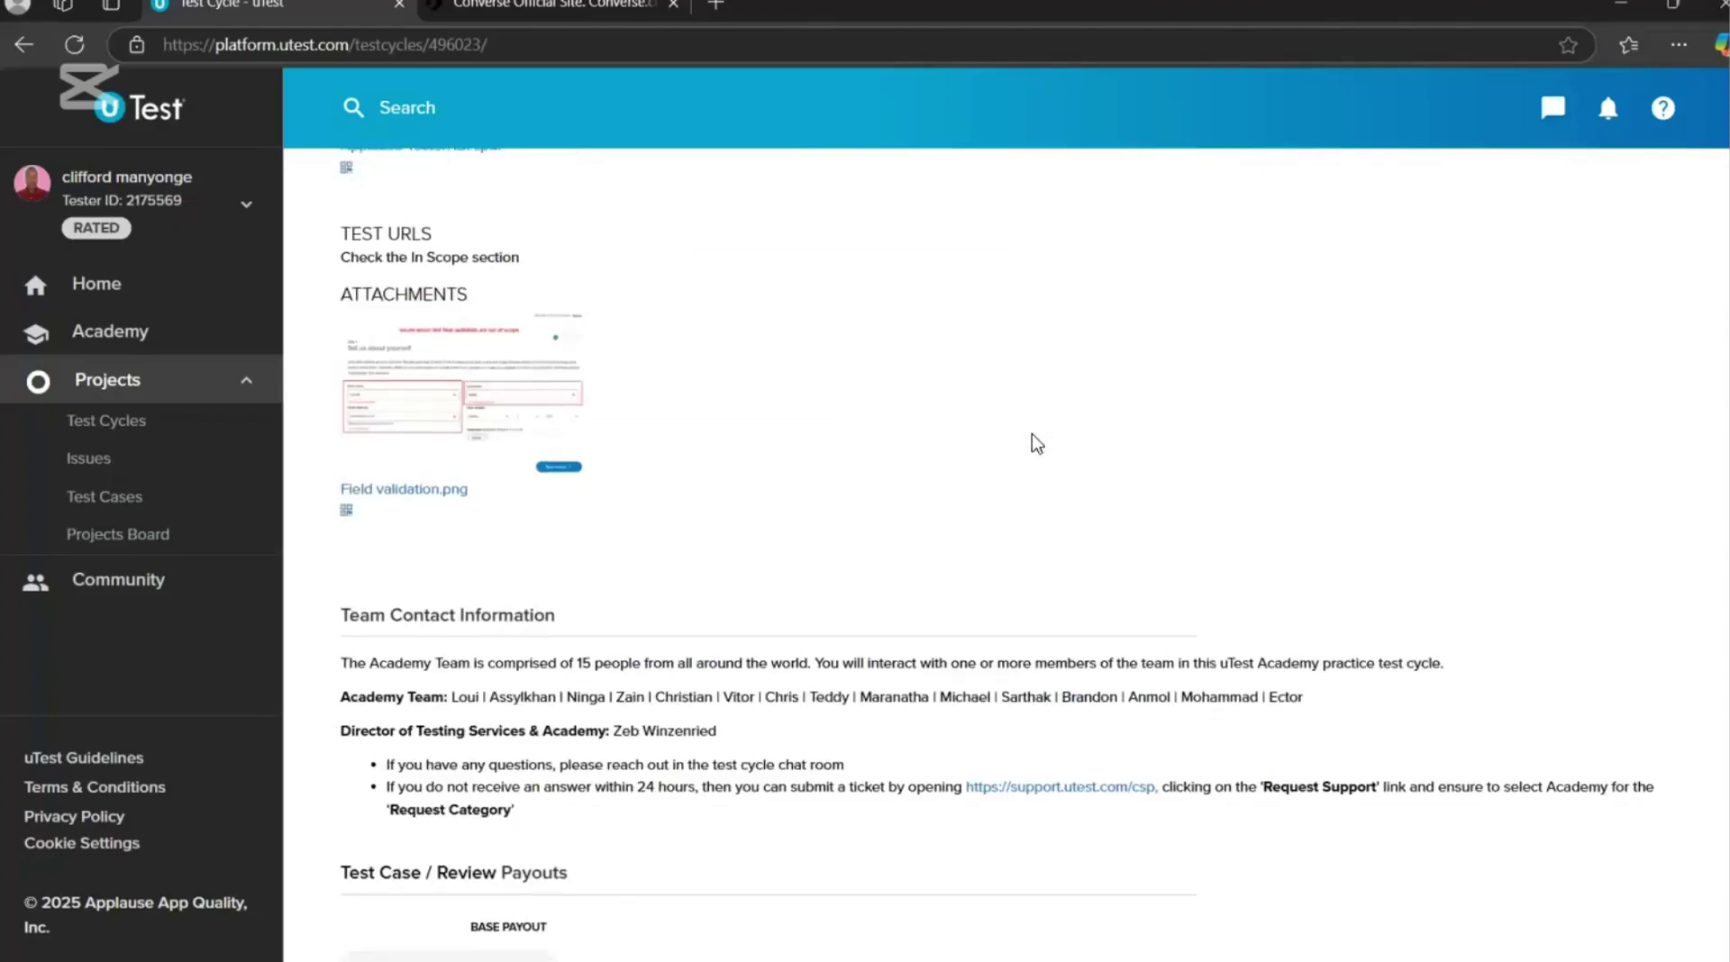
pyautogui.scroll(-6, 1036, 444)
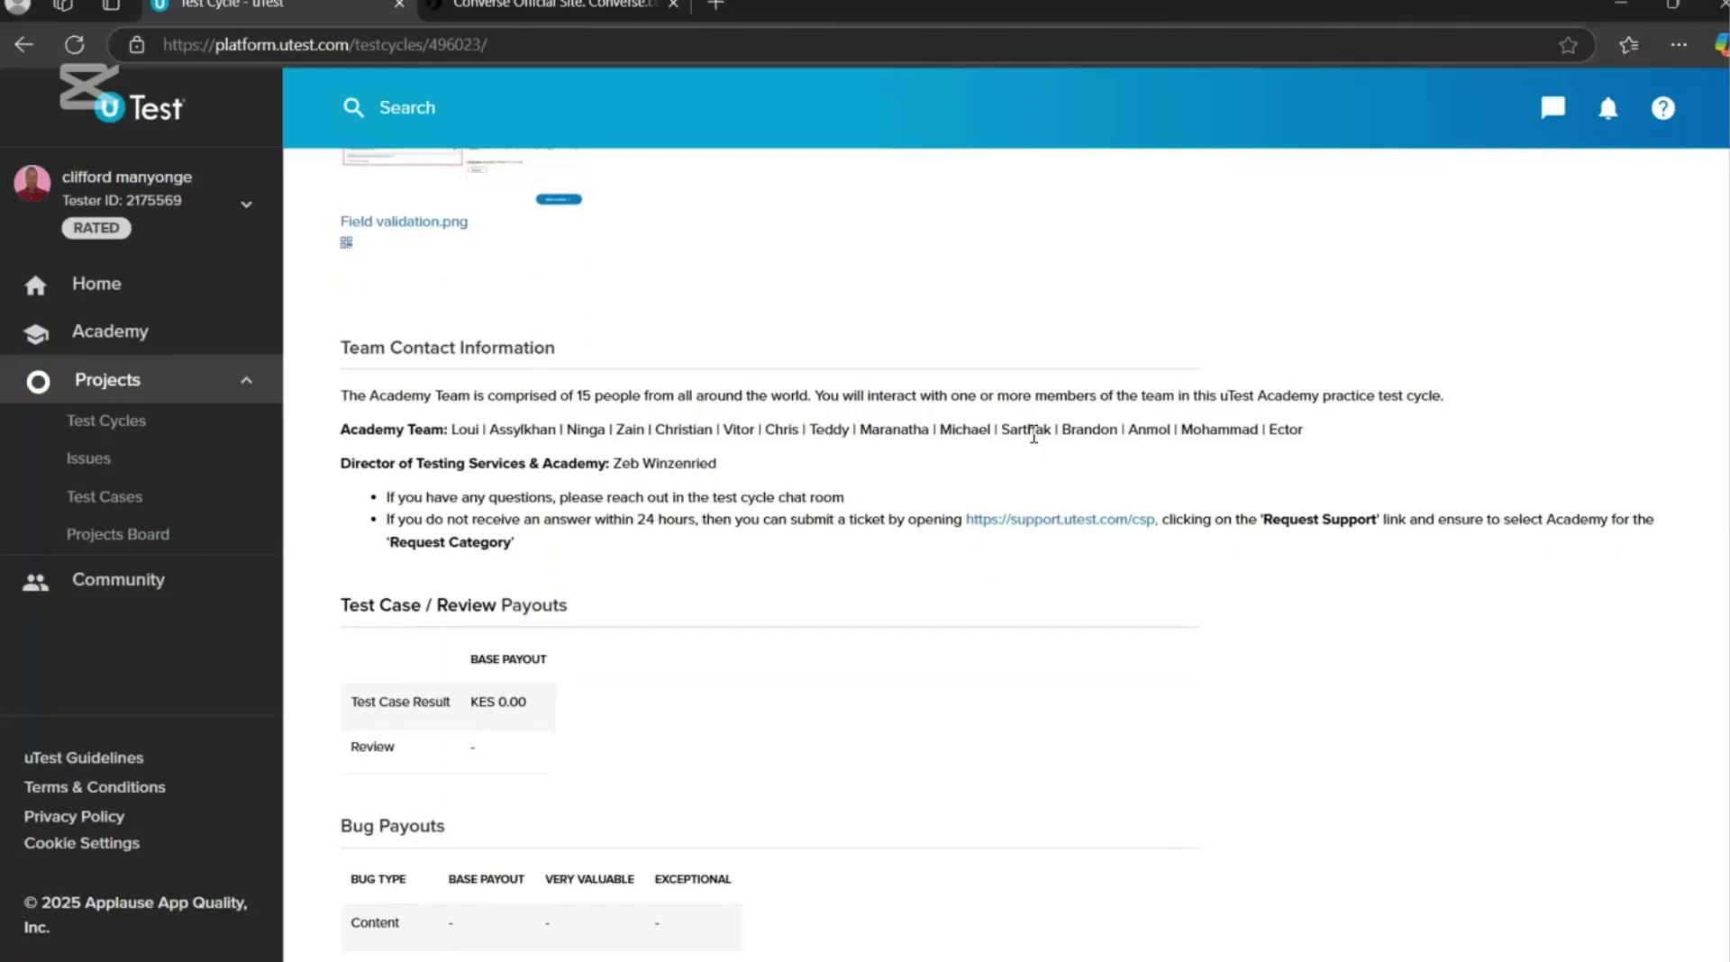
# Scroll to the bottom to view the Samsung Galaxy A14 - Android 14 environment and unpaid practice-cycle note.
pyautogui.scroll(-1, 1034, 436)
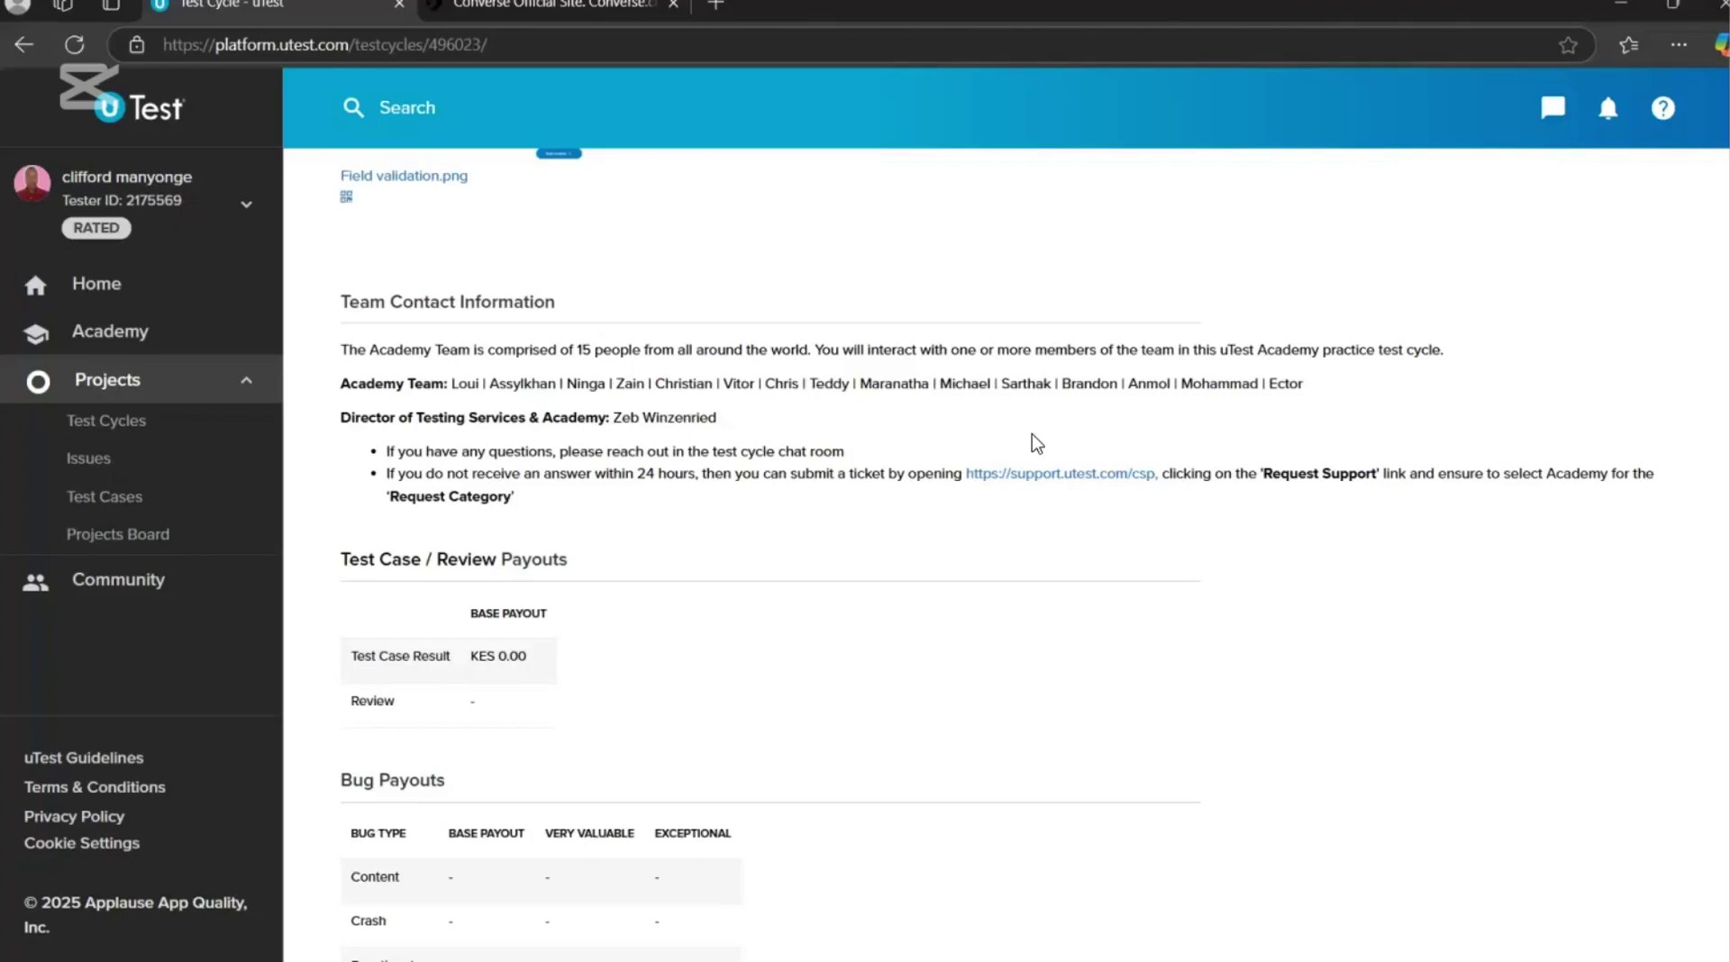
pyautogui.scroll(-1, 1038, 441)
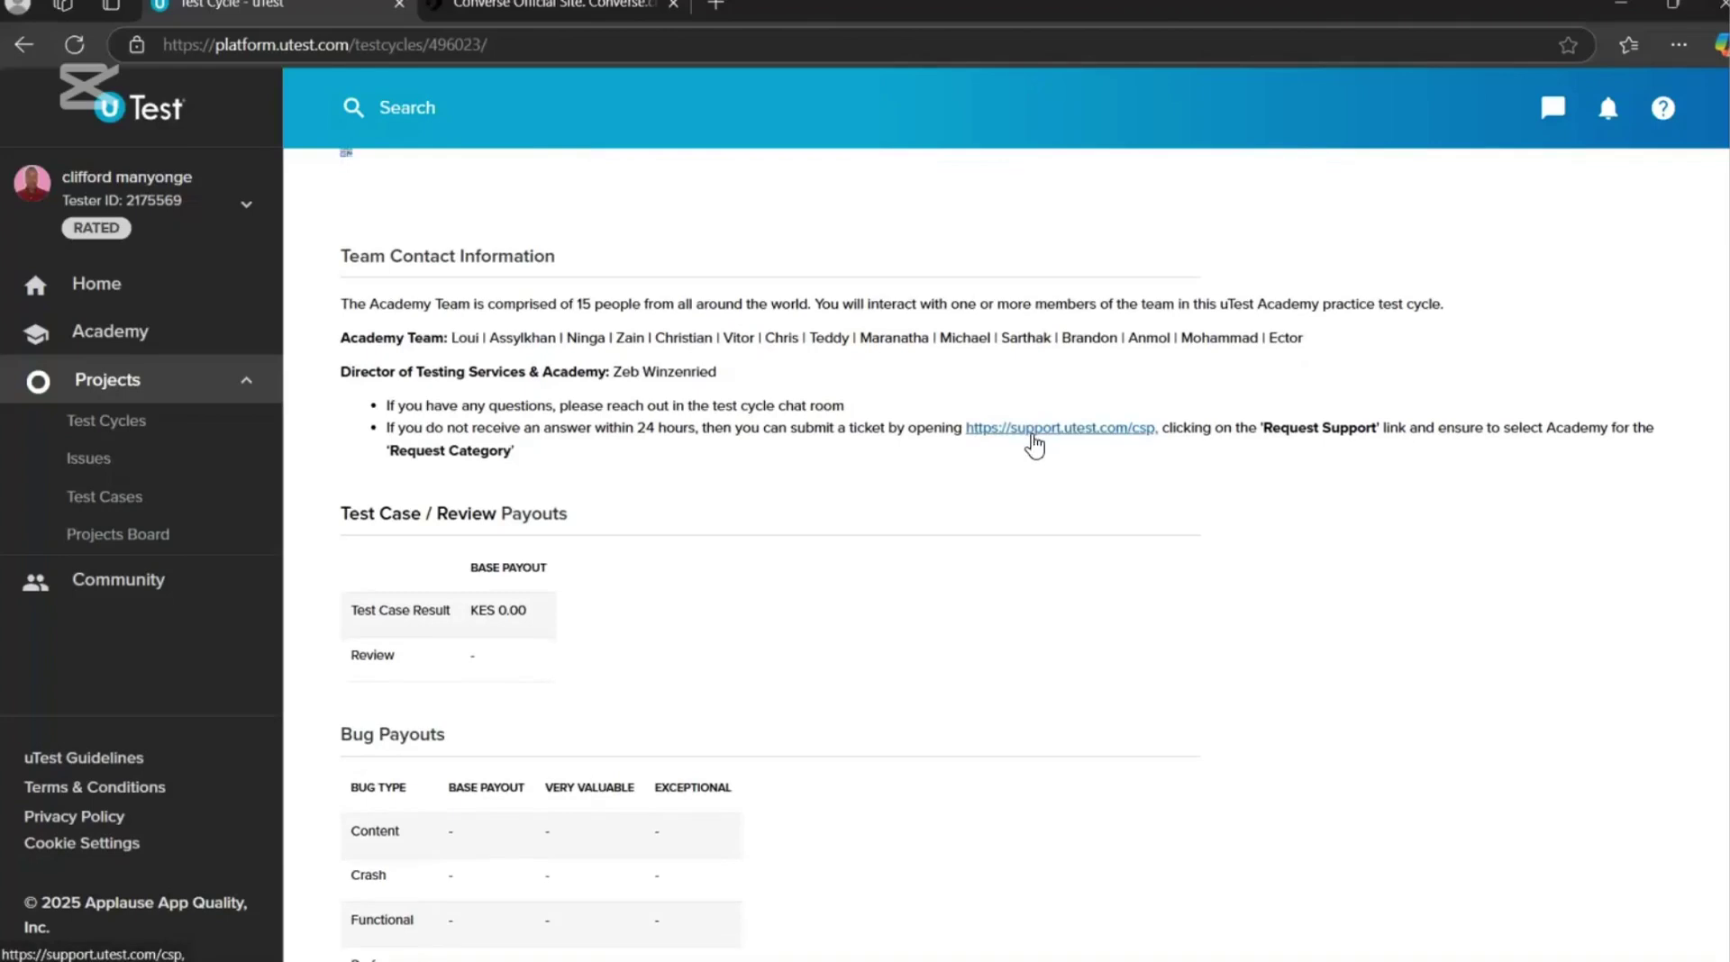
pyautogui.scroll(-3, 1036, 444)
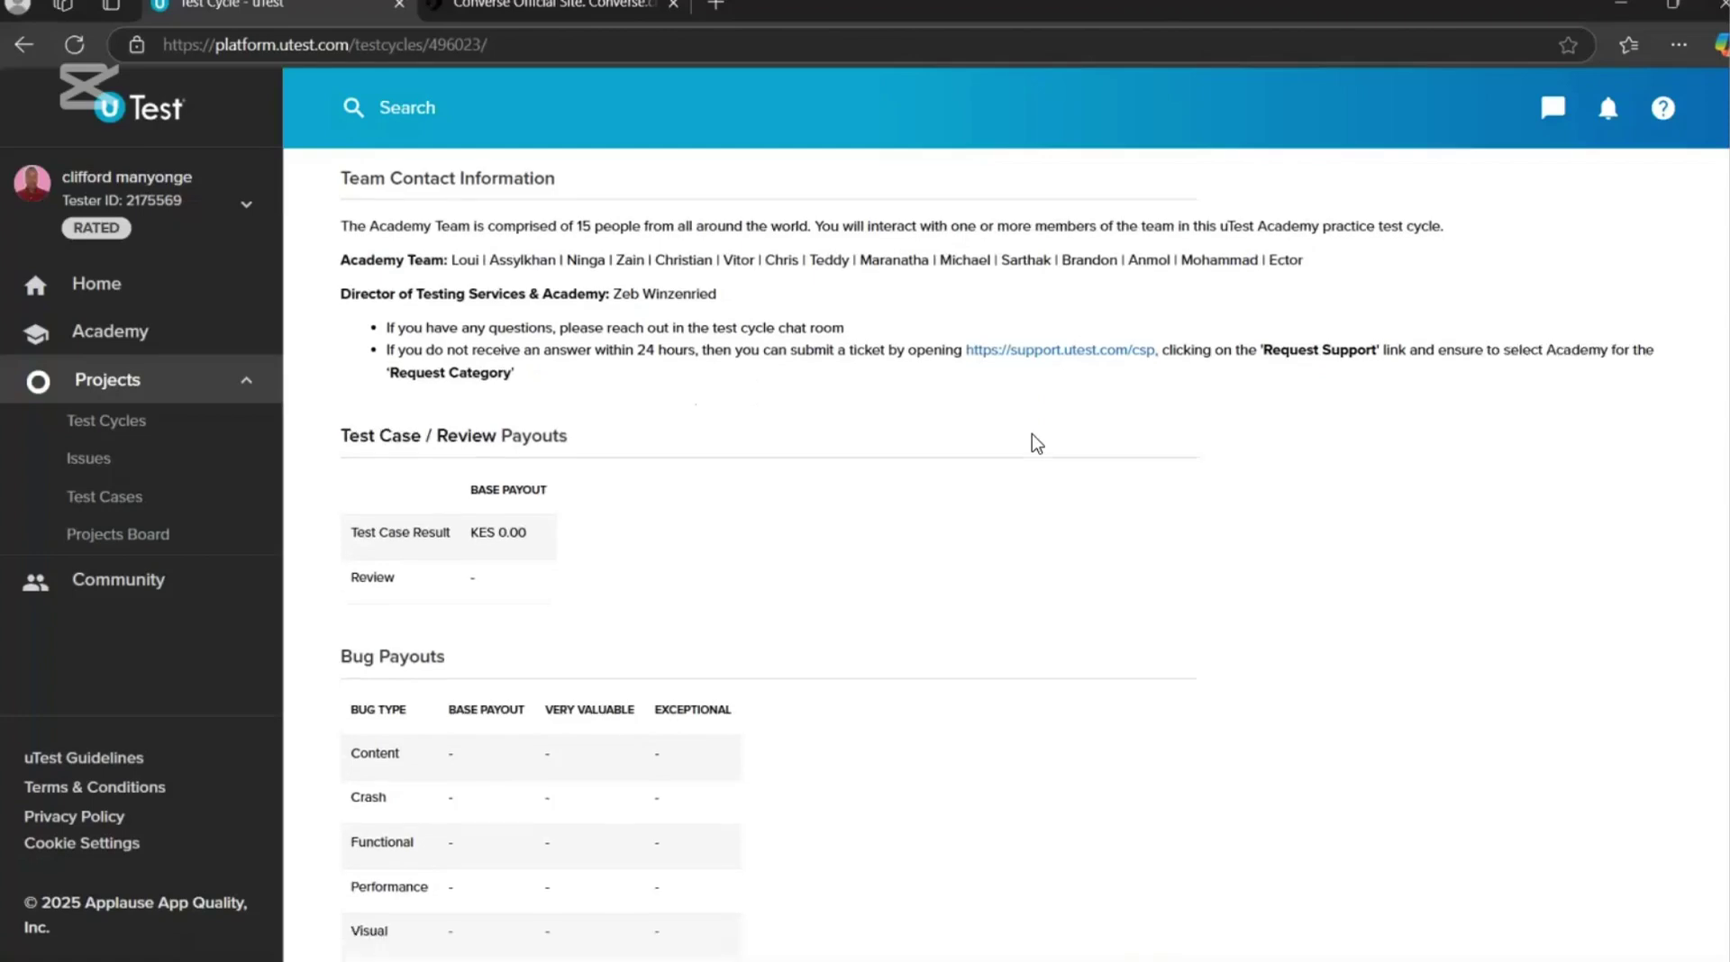
pyautogui.scroll(-3, 1037, 444)
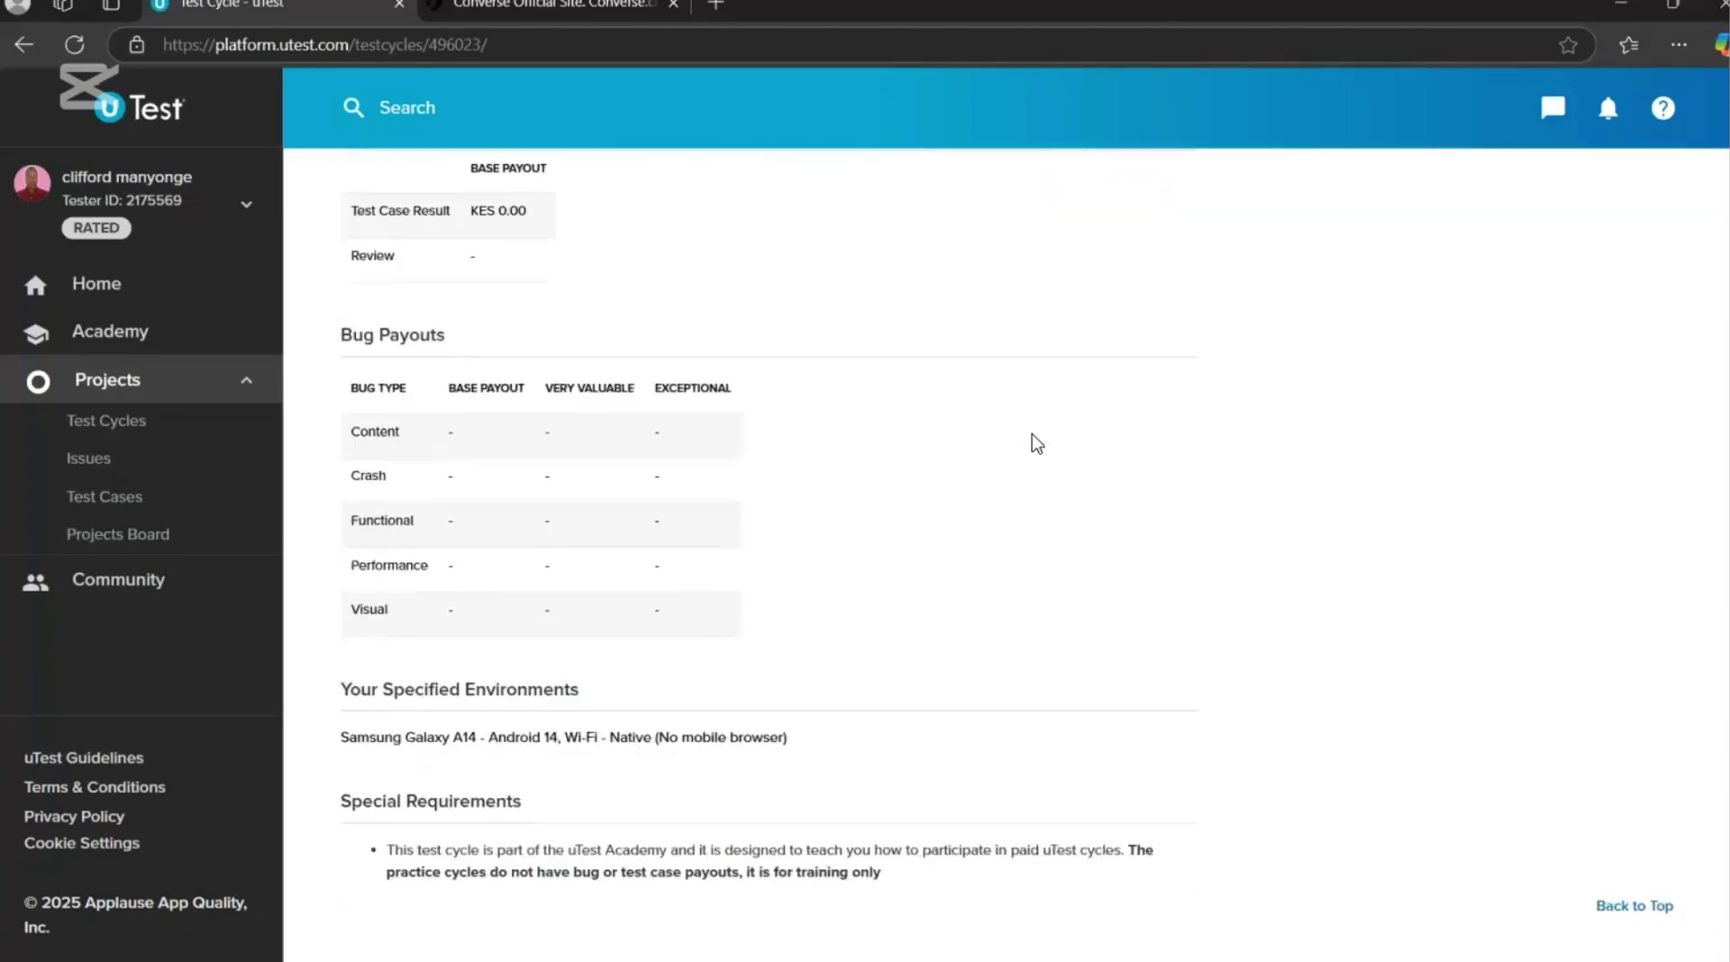